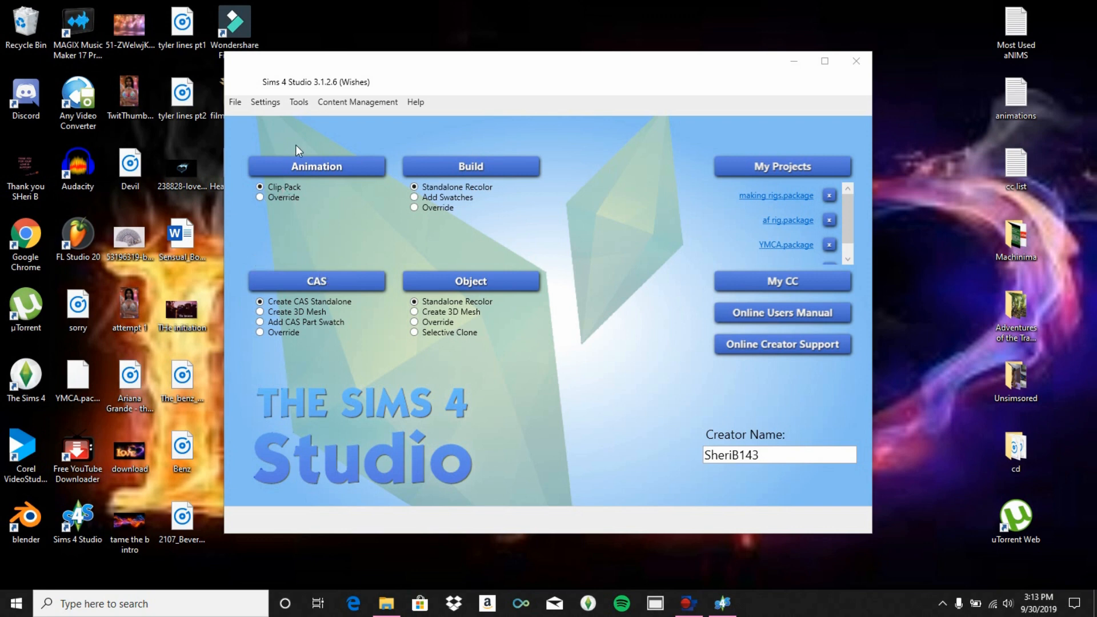
Create a clip pack animation project saved as making rigs.package in the Animations folder, replacing the existing file.
click(327, 169)
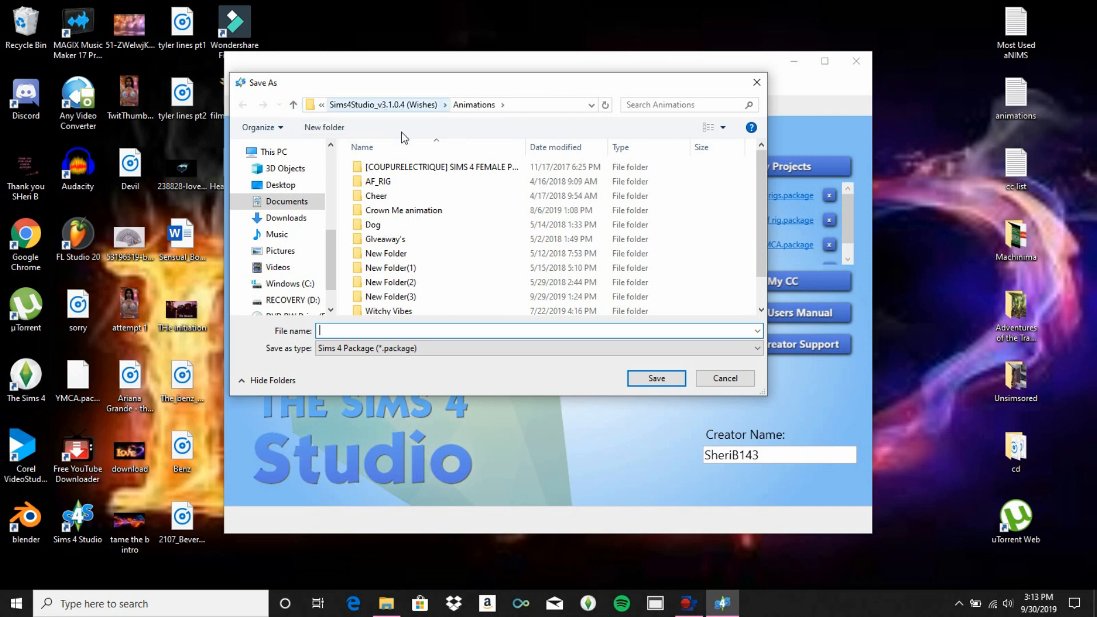
click(441, 330)
text(maki)
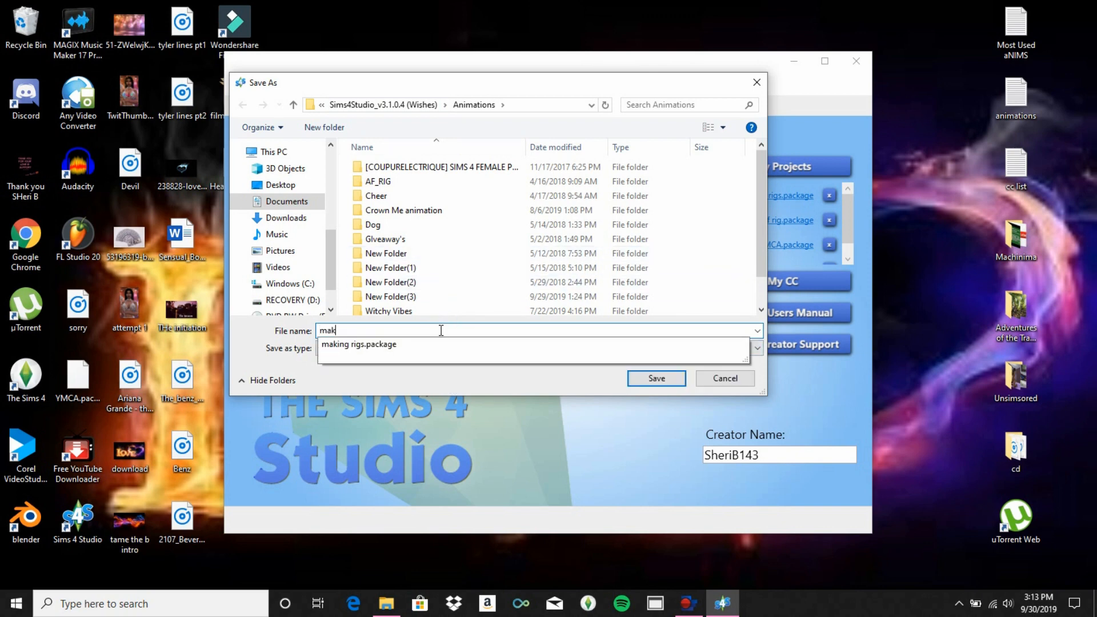
click(399, 347)
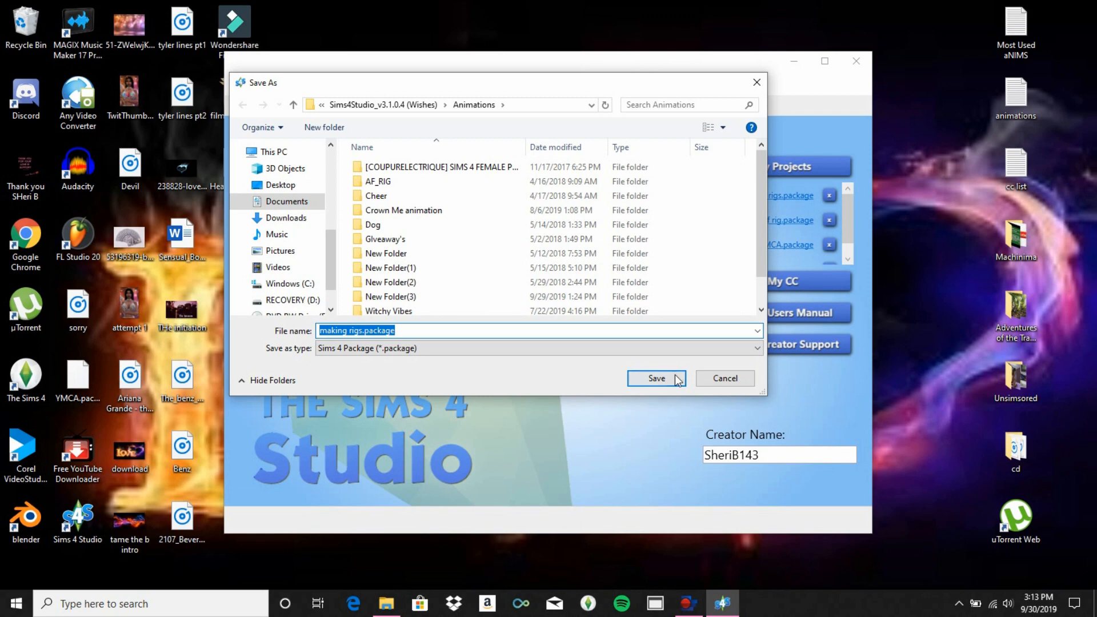
click(653, 383)
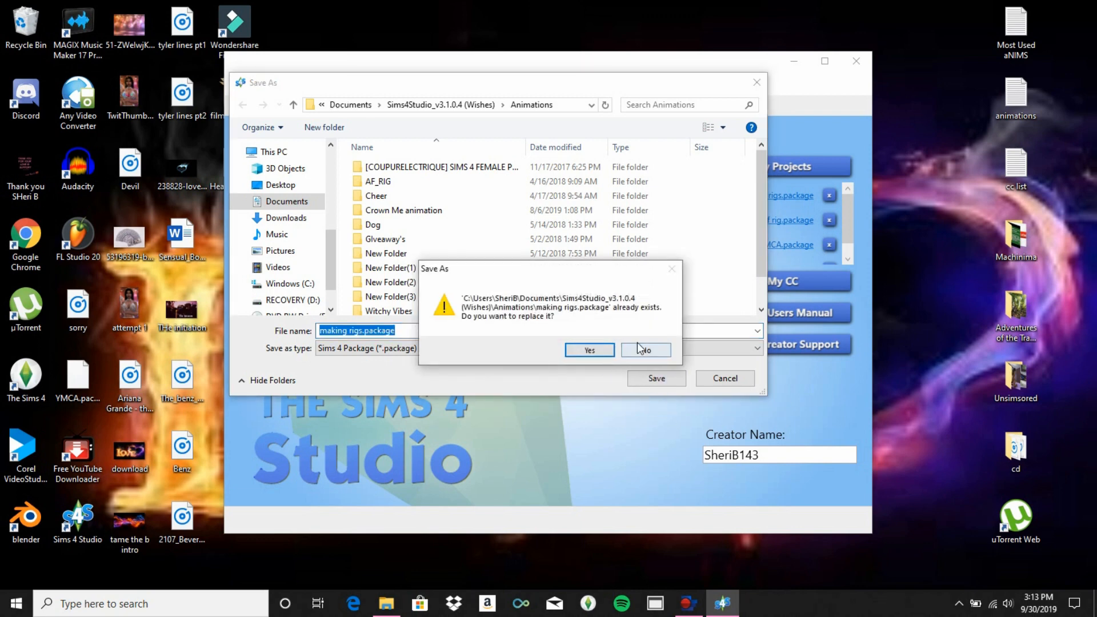
click(589, 350)
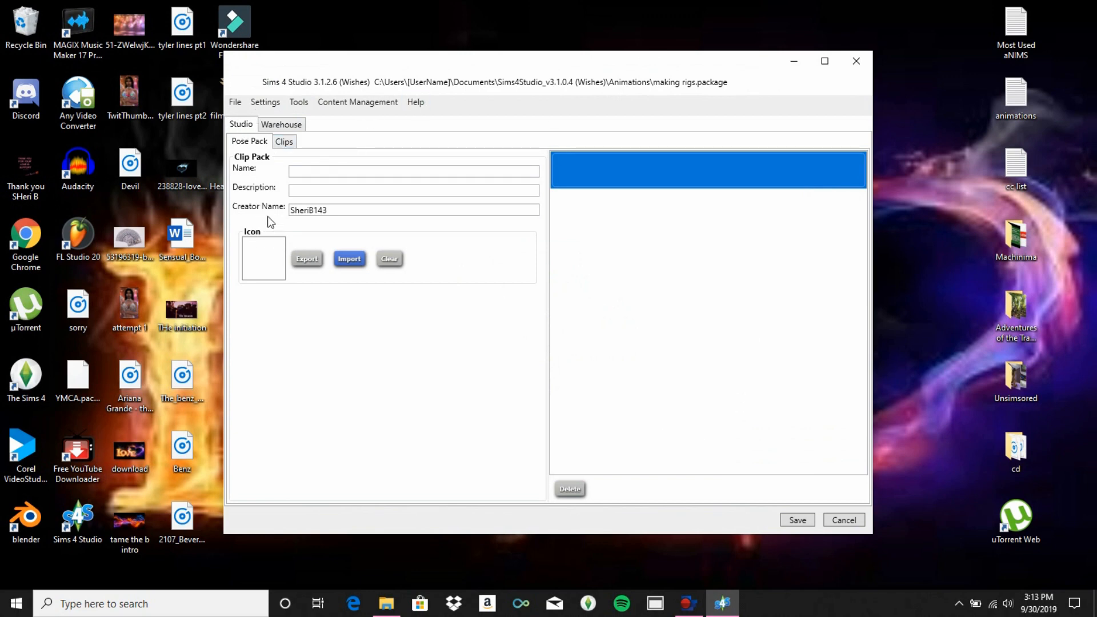
Open the clip settings and choose the Adult Female rig for the blank clip.
click(284, 141)
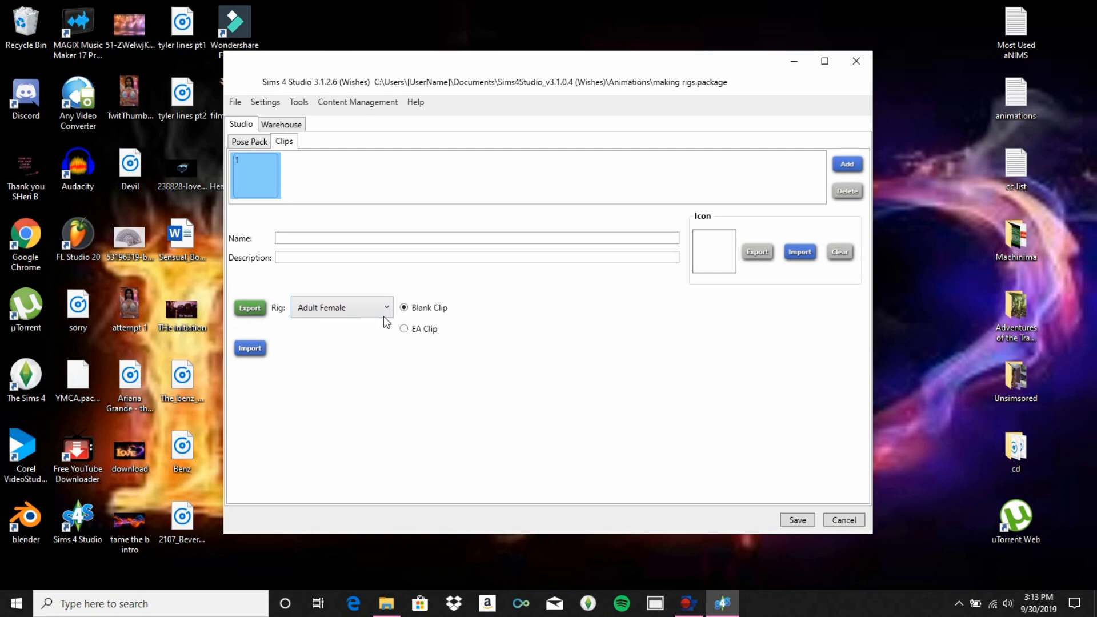
click(340, 308)
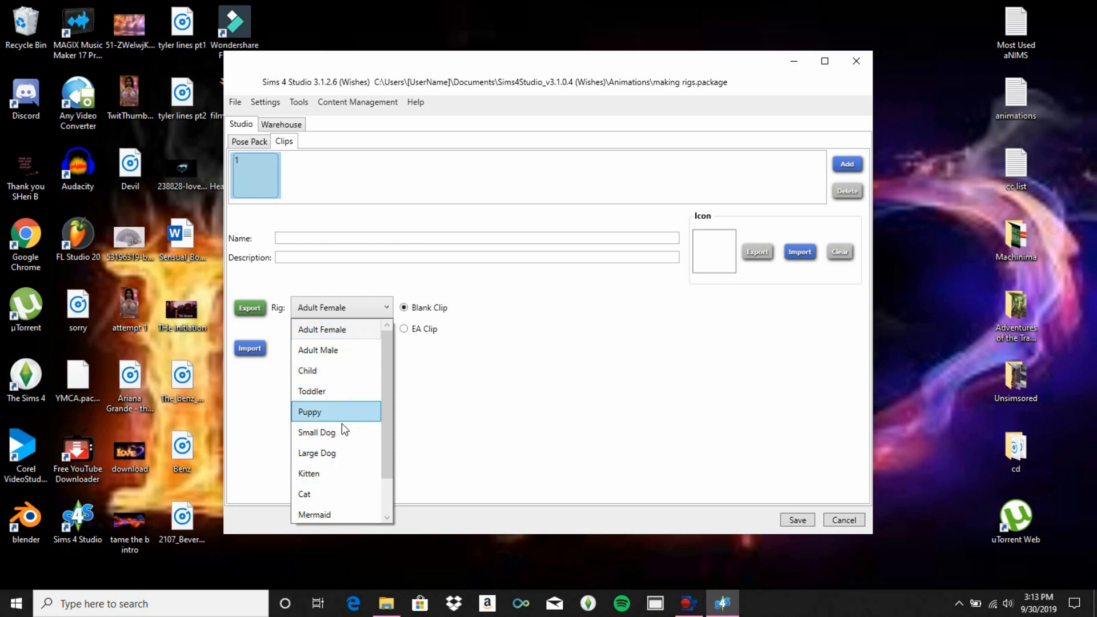
scroll(342, 425, down, 1)
scroll(355, 466, up, 1)
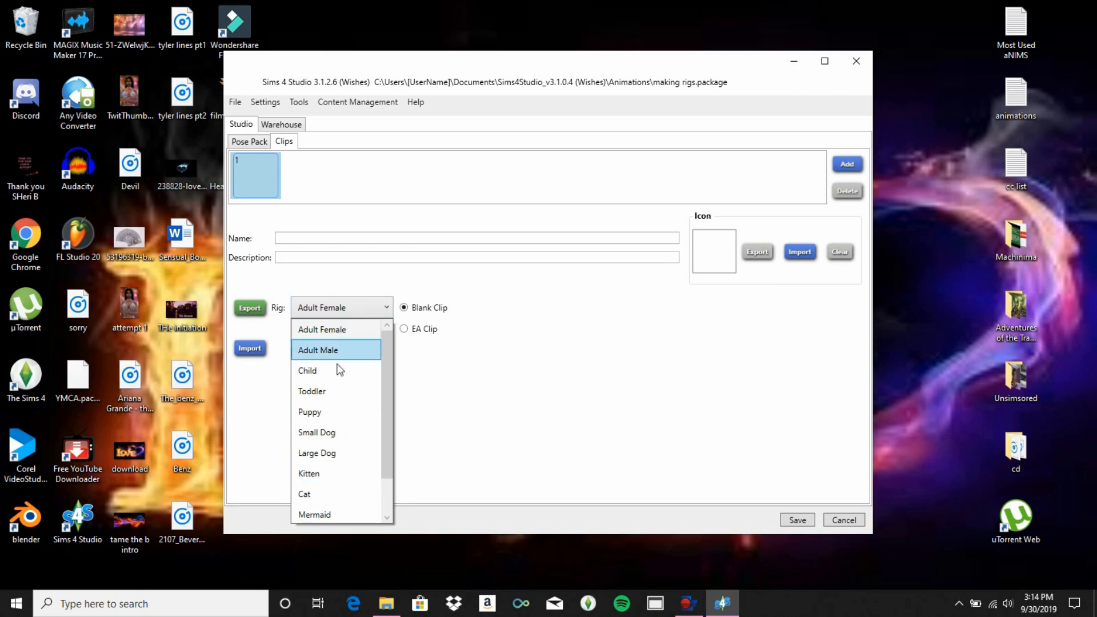
click(320, 330)
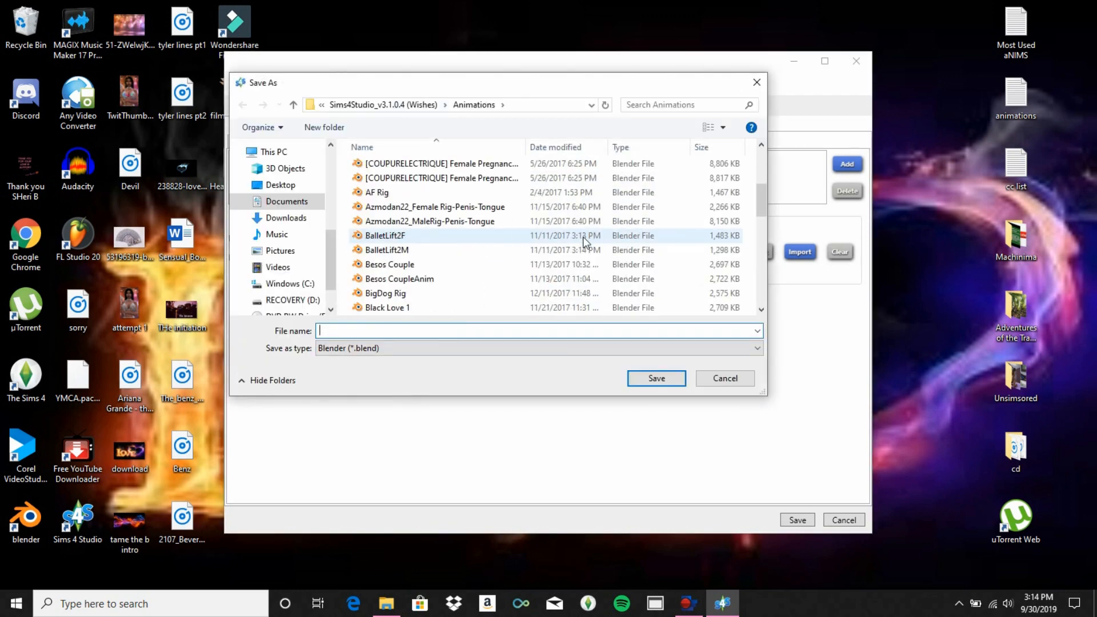
Look through the Blender files in the Animations folder and the list of available rigs, without exporting the clip.
scroll(514, 269, down, 2)
scroll(421, 299, up, 7)
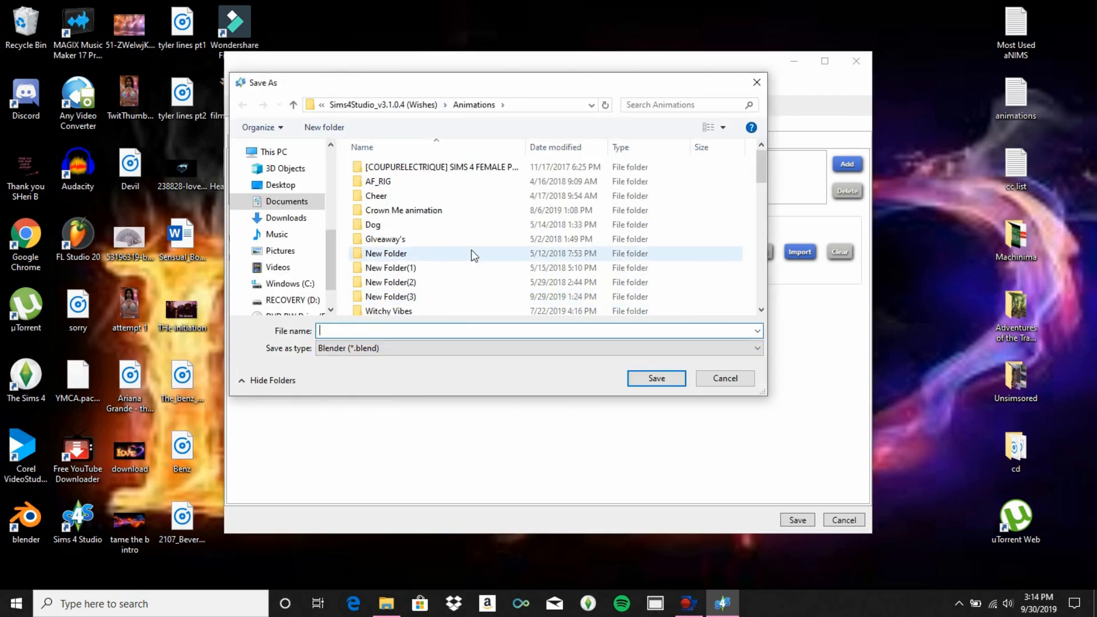
scroll(473, 255, down, 6)
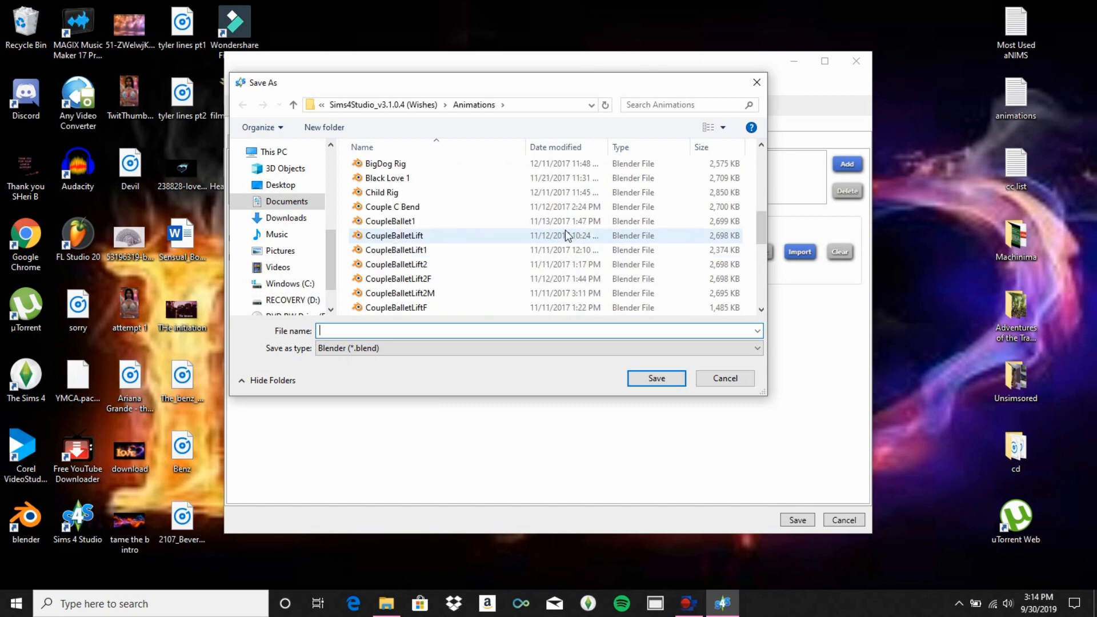
scroll(503, 240, down, 6)
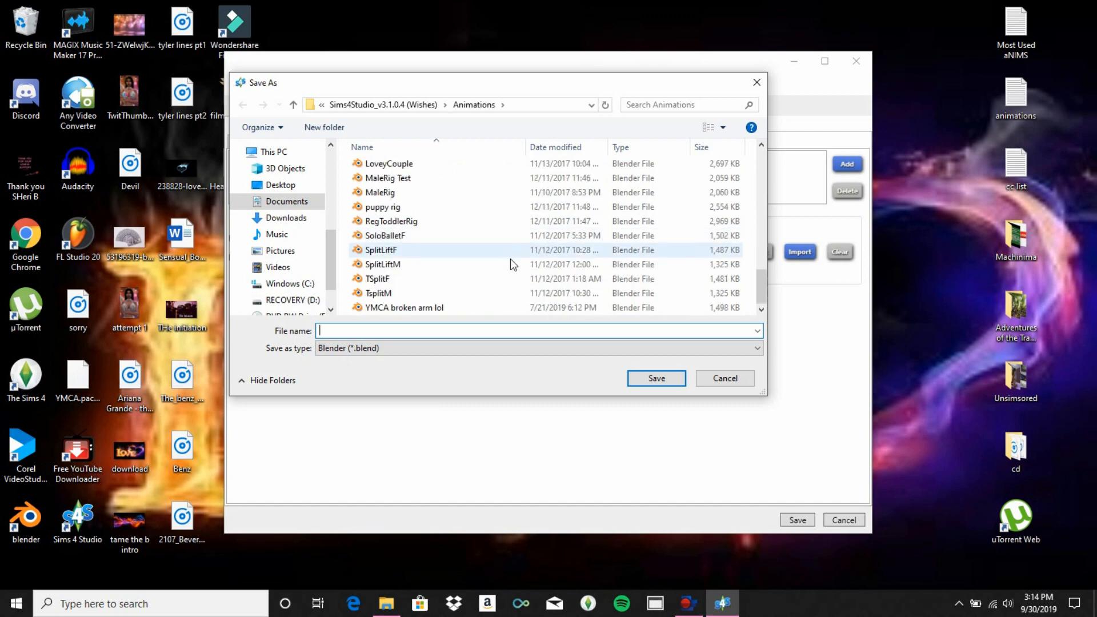
click(727, 379)
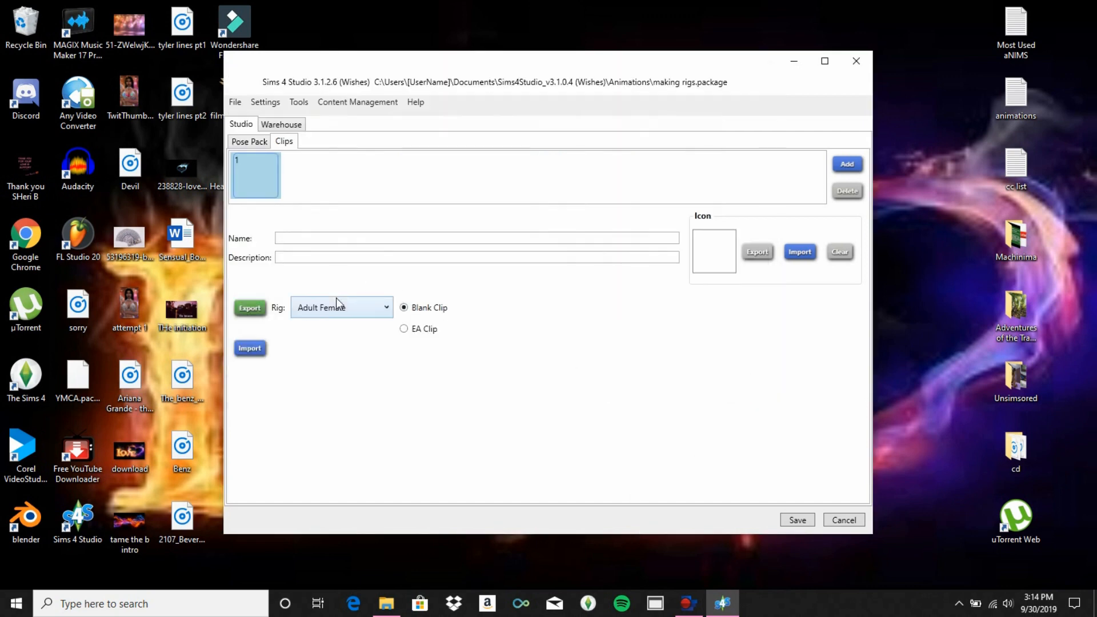
click(342, 308)
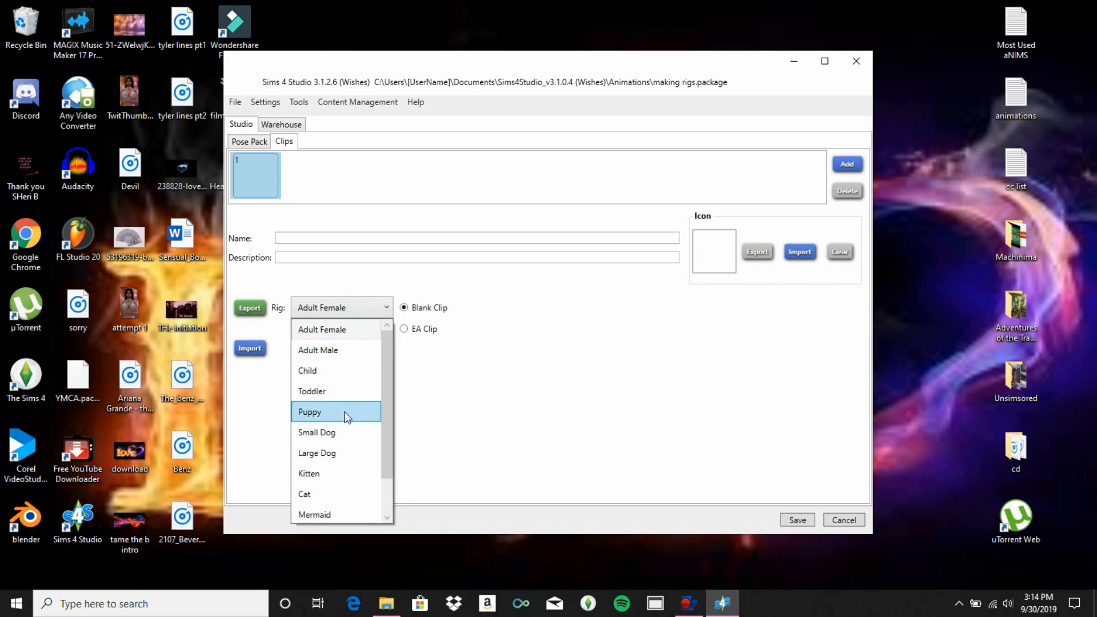
click(562, 400)
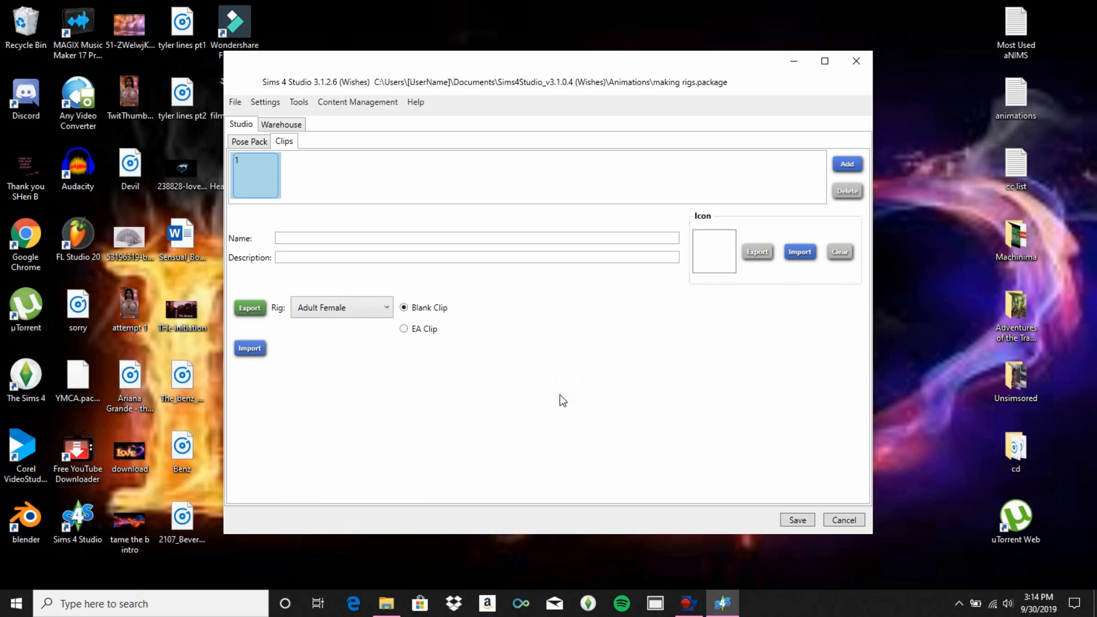
click(366, 308)
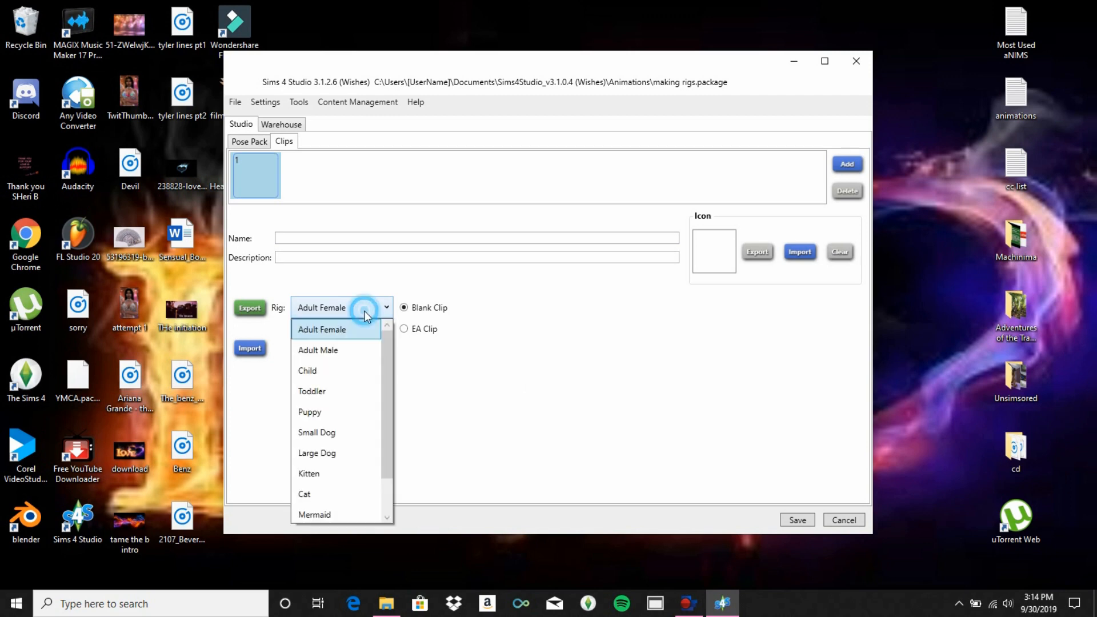
click(509, 355)
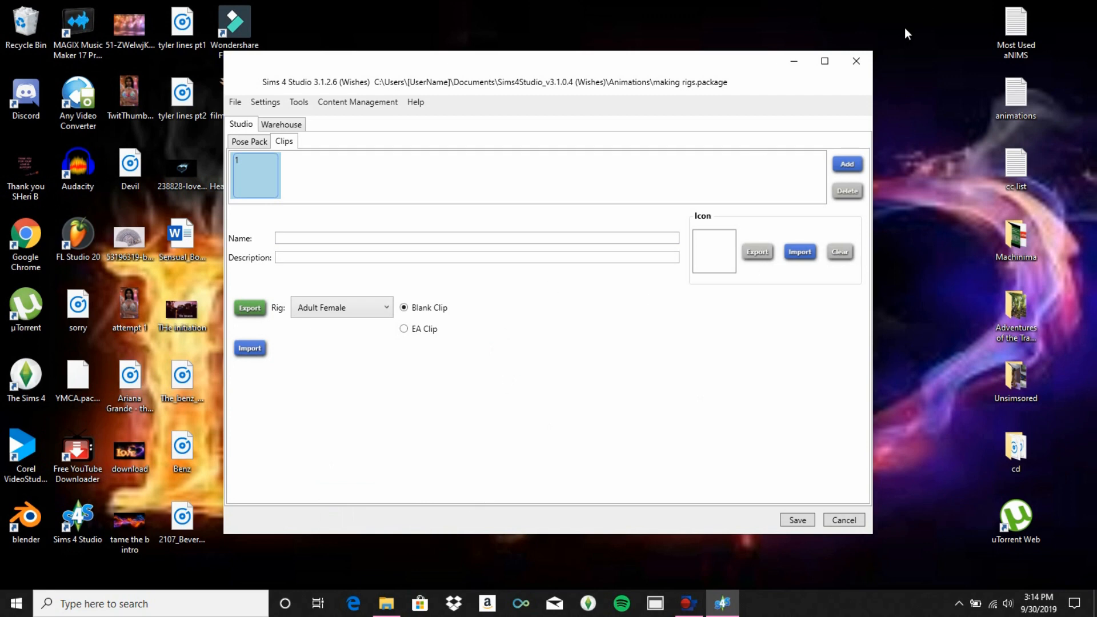
Close Sims 4 Studio, start Blender and open the recent file Female Rig.blend.
click(845, 64)
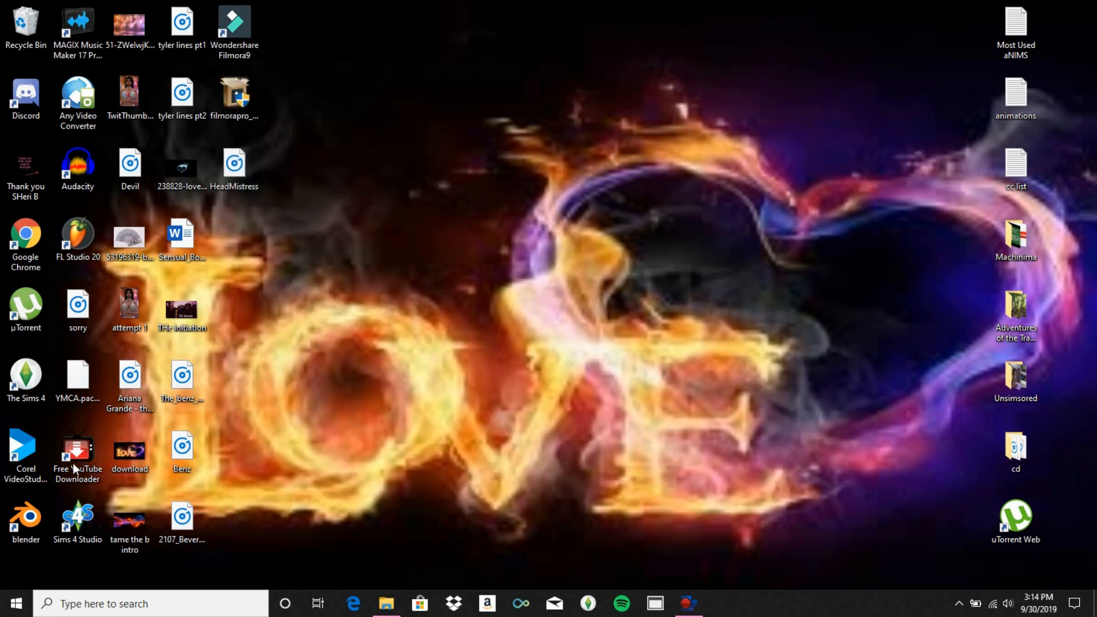
double_click(30, 528)
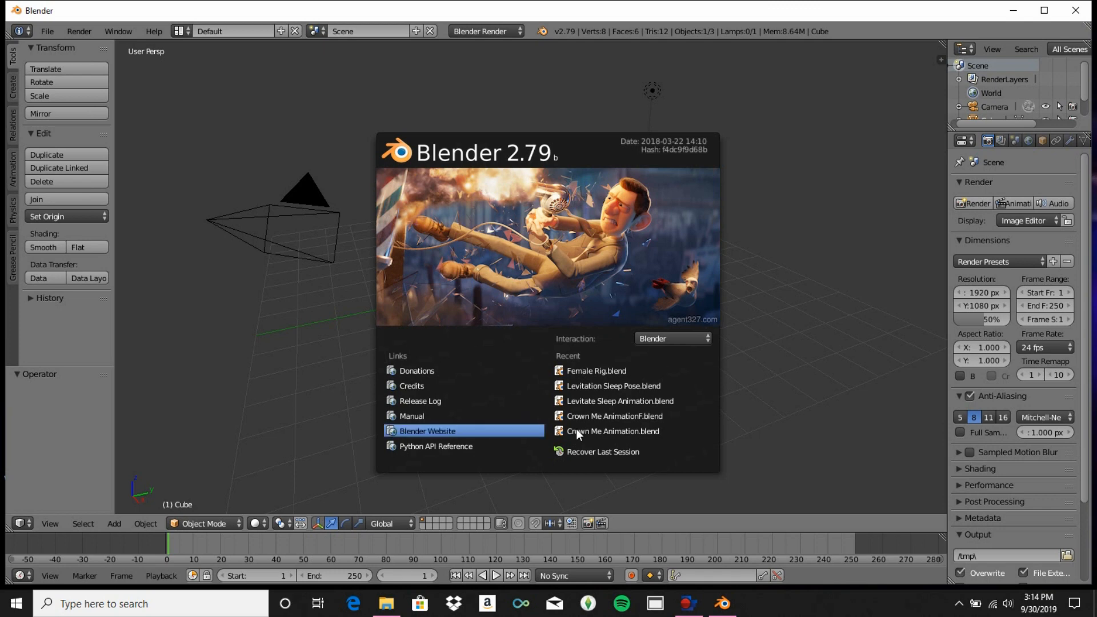
click(595, 371)
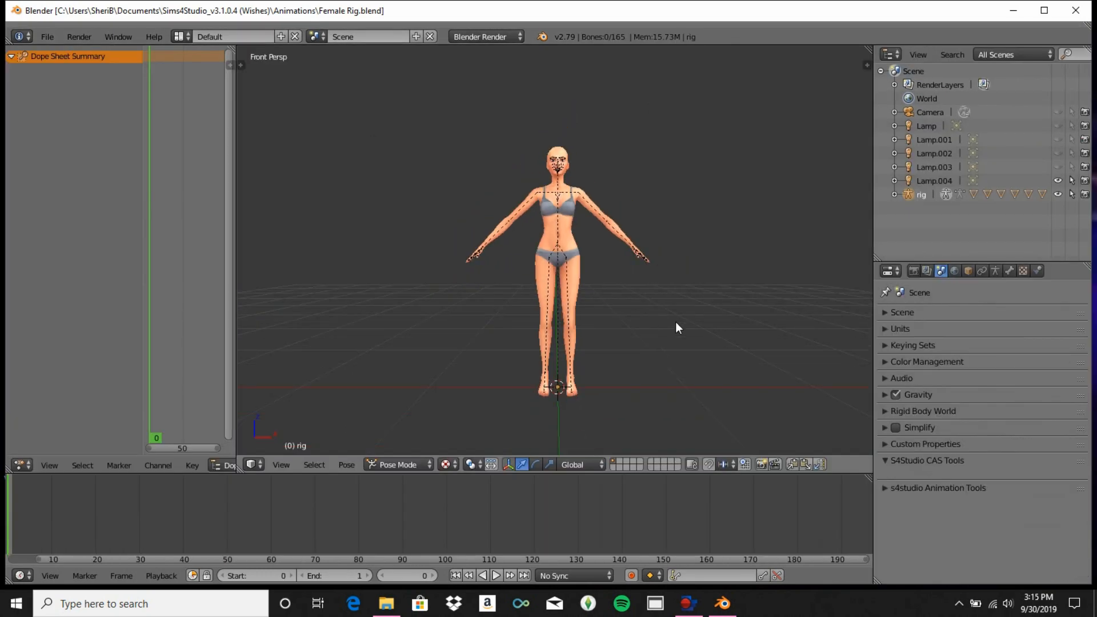
Inspect the female rig from several angles and select the glasses bone between the eyes.
mouse_move(427, 399)
middle_down()
mouse_move(608, 416)
mouse_move(693, 318)
mouse_move(434, 377)
mouse_move(676, 385)
mouse_move(403, 365)
mouse_move(424, 348)
mouse_move(406, 374)
mouse_move(427, 389)
middle_up()
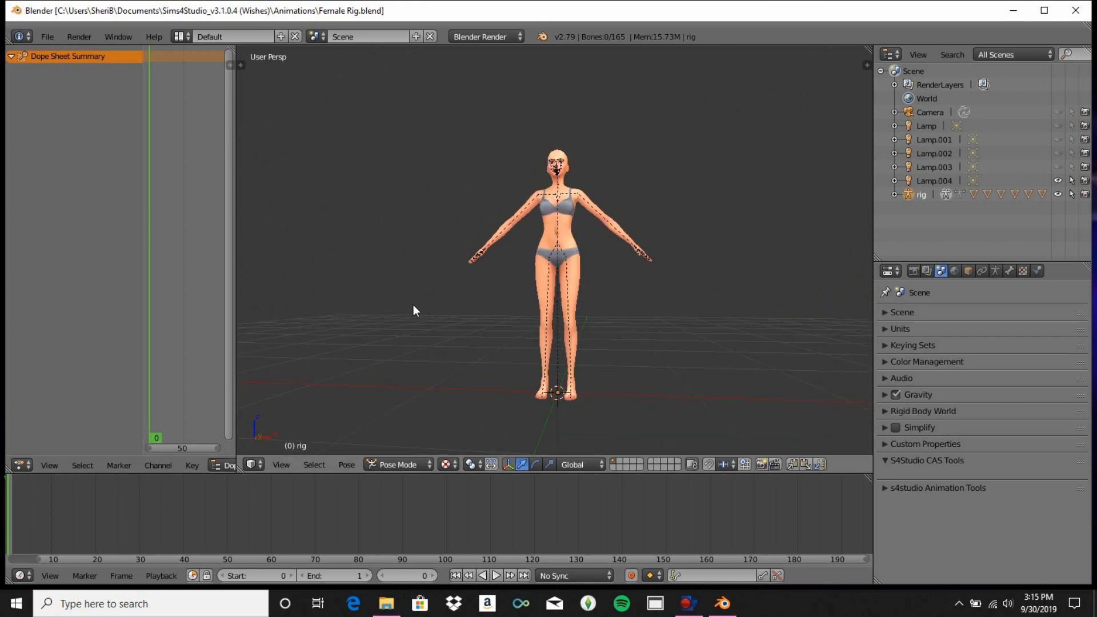
mouse_move(415, 310)
middle_down()
mouse_move(606, 350)
mouse_move(379, 314)
mouse_move(444, 314)
mouse_move(427, 310)
middle_up()
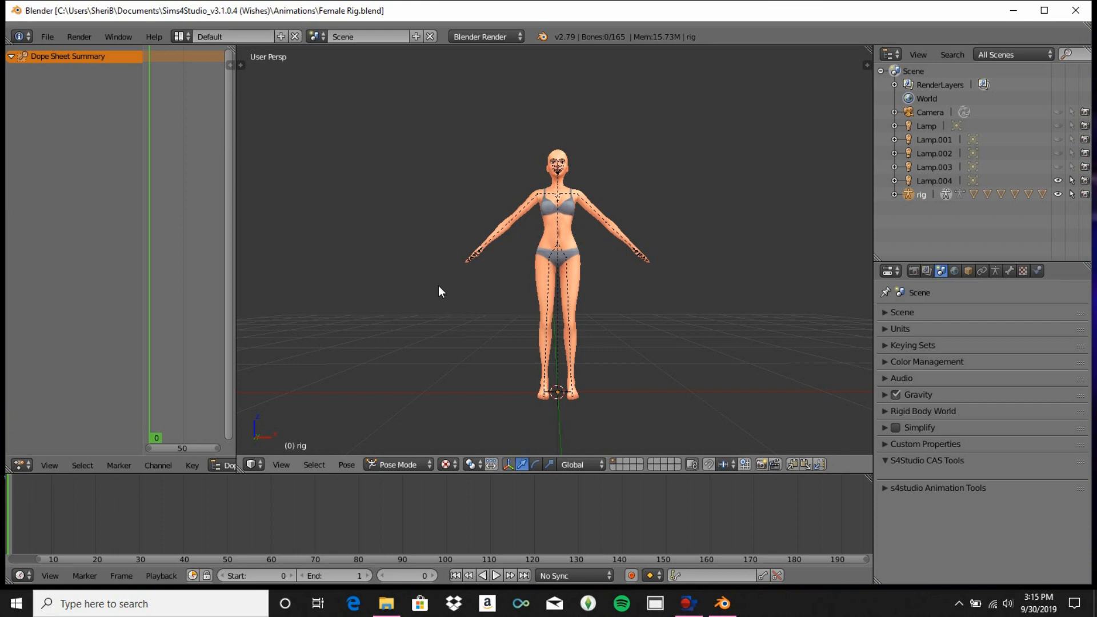
mouse_move(439, 292)
middle_down()
mouse_move(448, 399)
mouse_move(438, 310)
middle_up()
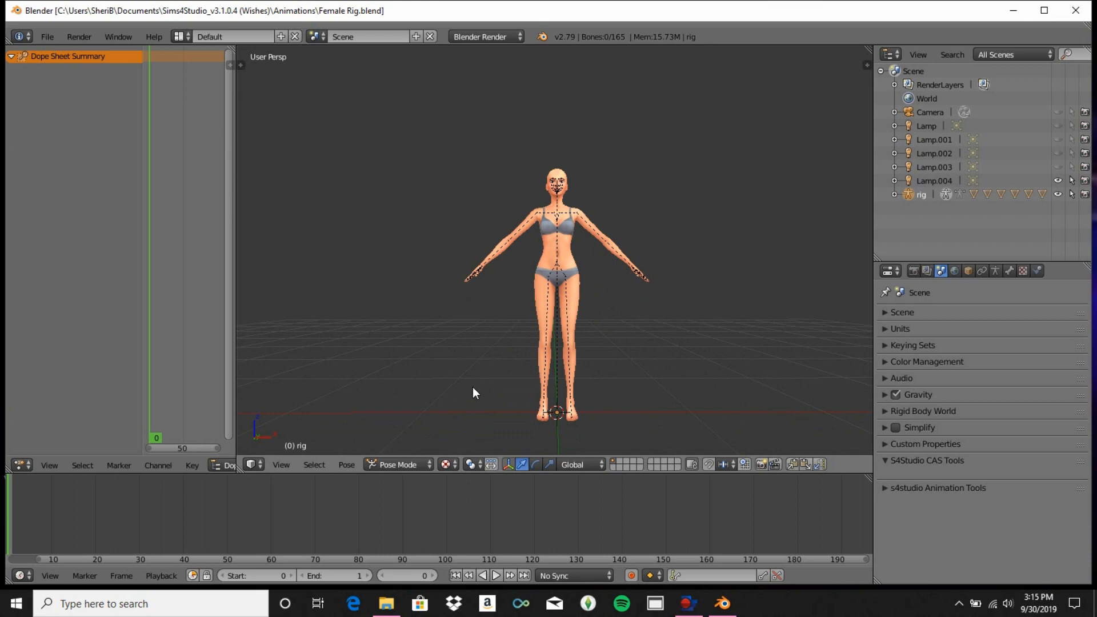
middle_drag(582, 324, 587, 333)
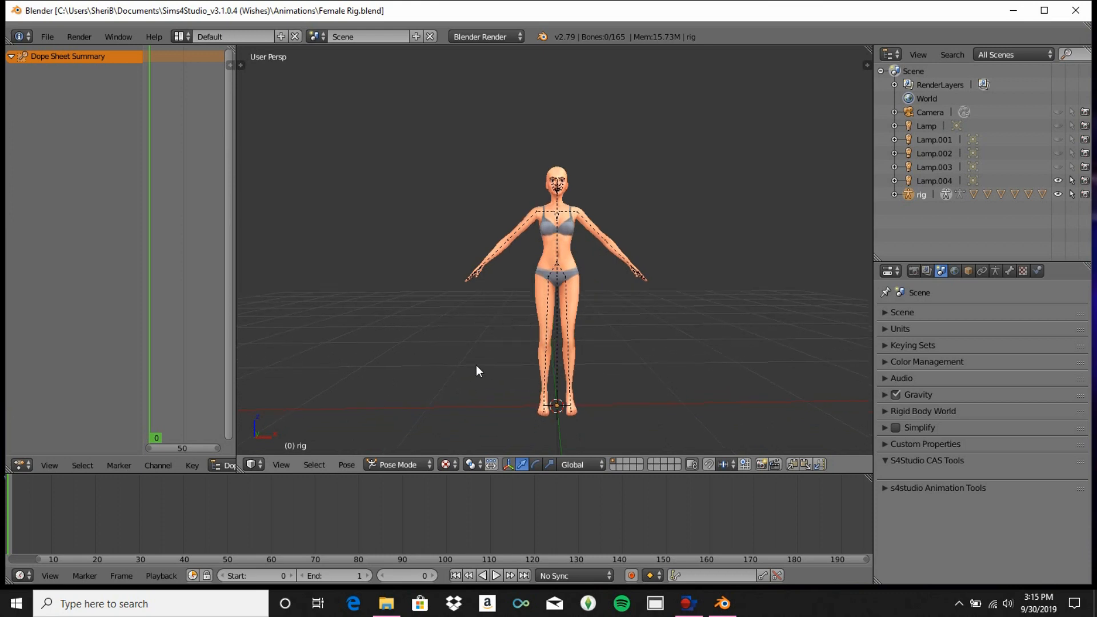
scroll(584, 181, up, 3)
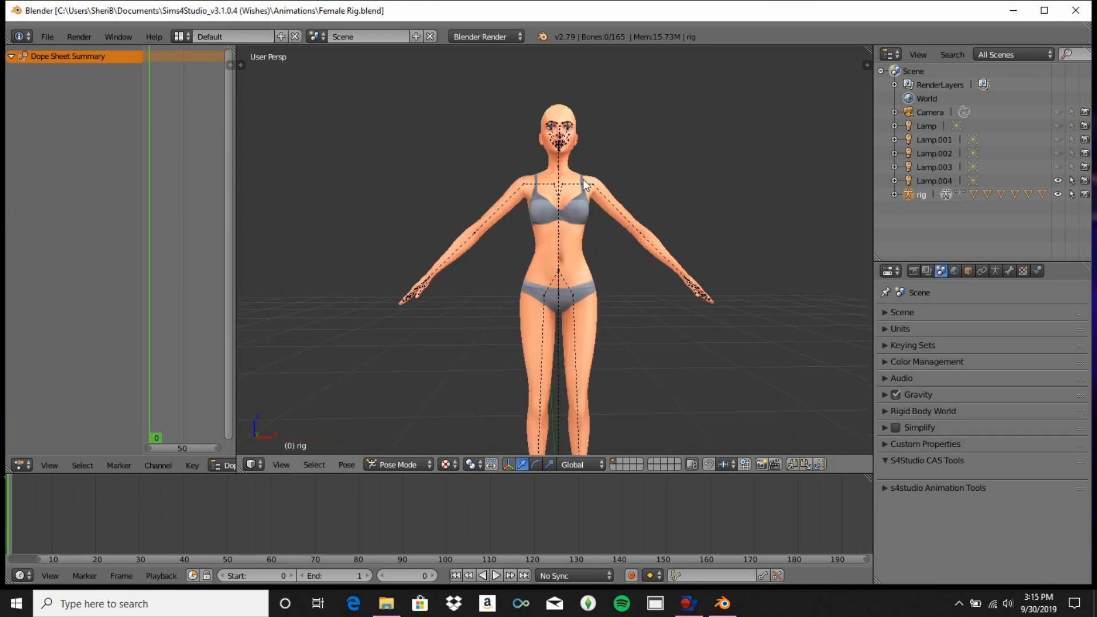
middle_drag(635, 142, 563, 131)
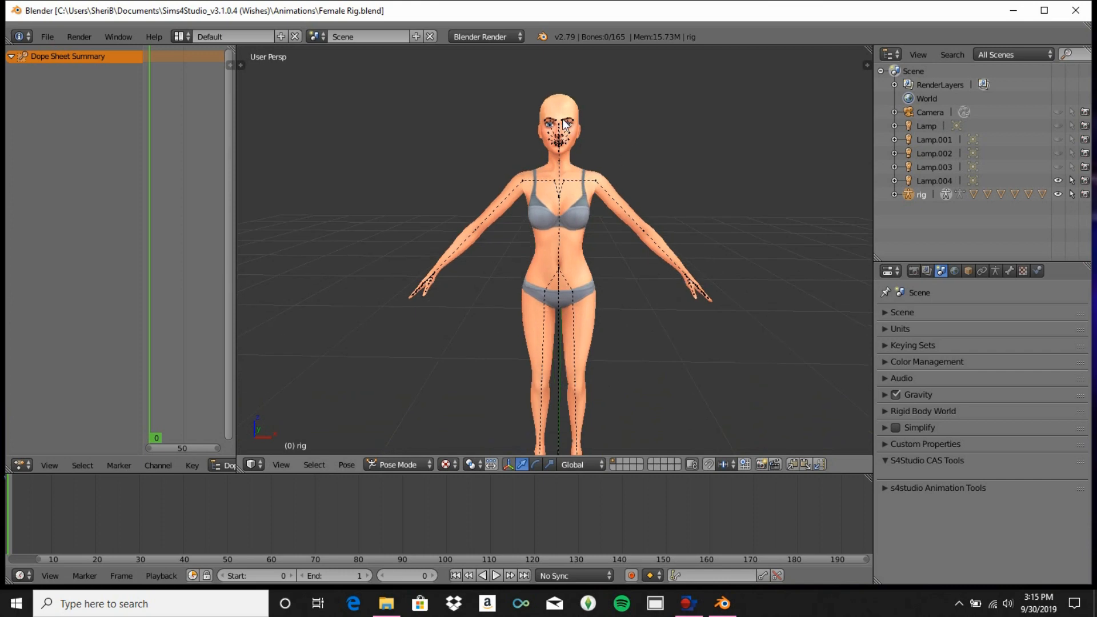
right_click(559, 124)
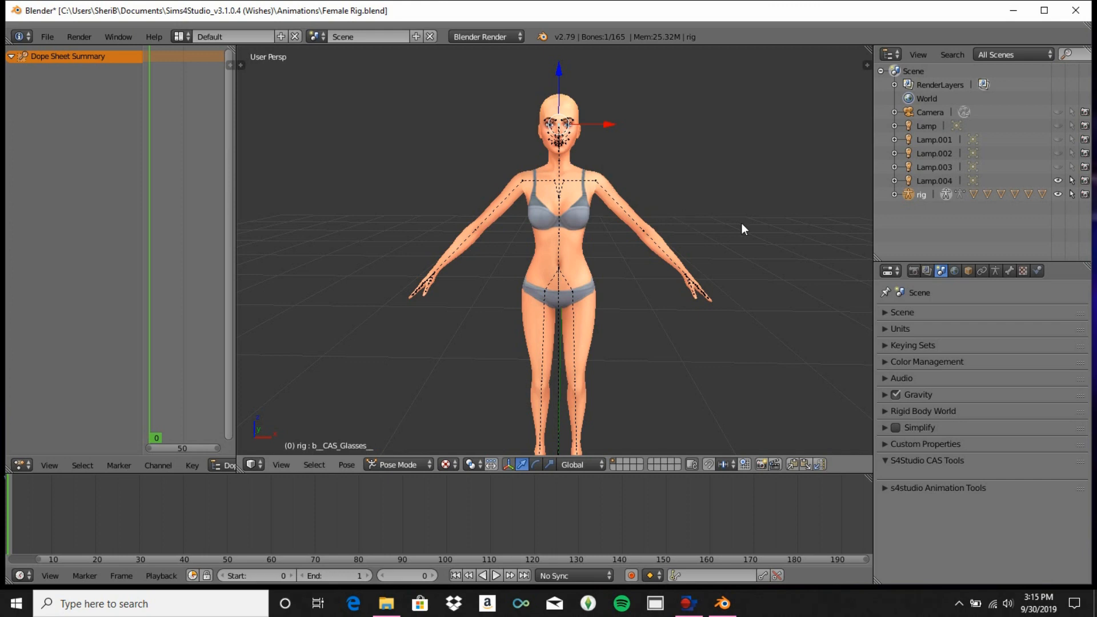
mouse_move(742, 230)
middle_down()
mouse_move(707, 237)
mouse_move(486, 212)
mouse_move(543, 228)
mouse_move(749, 231)
middle_up()
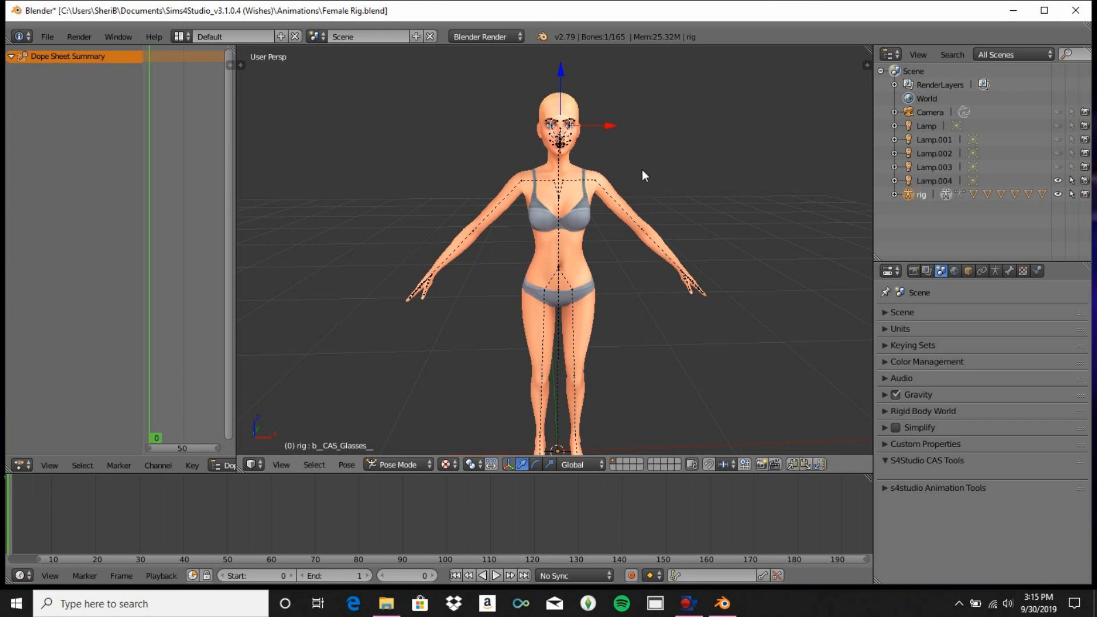
key(i)
click(626, 158)
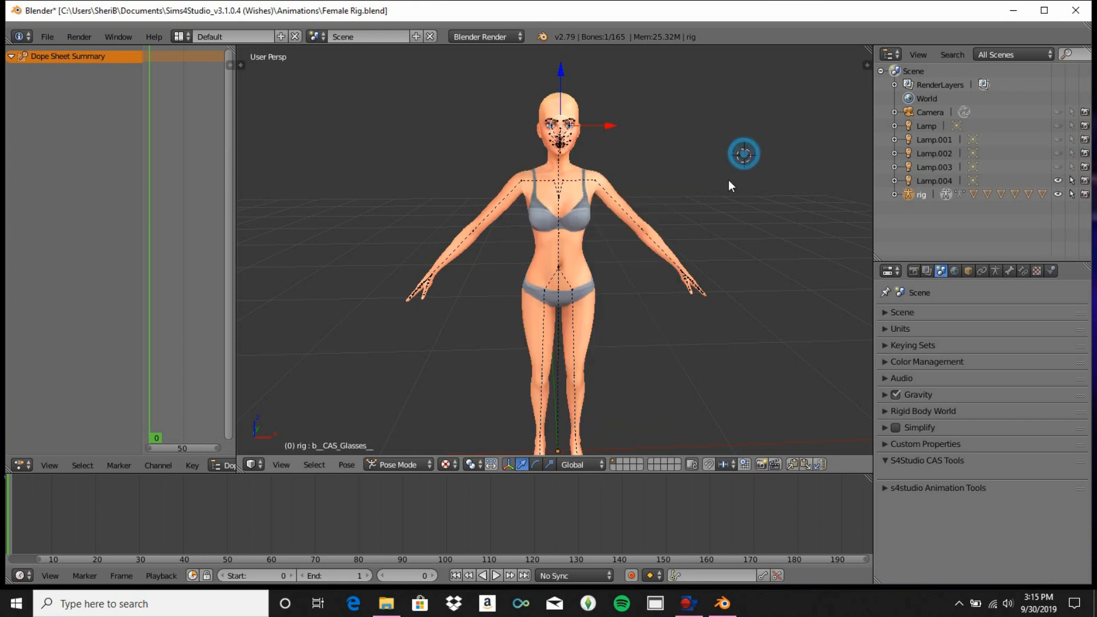
key(a)
key(a)
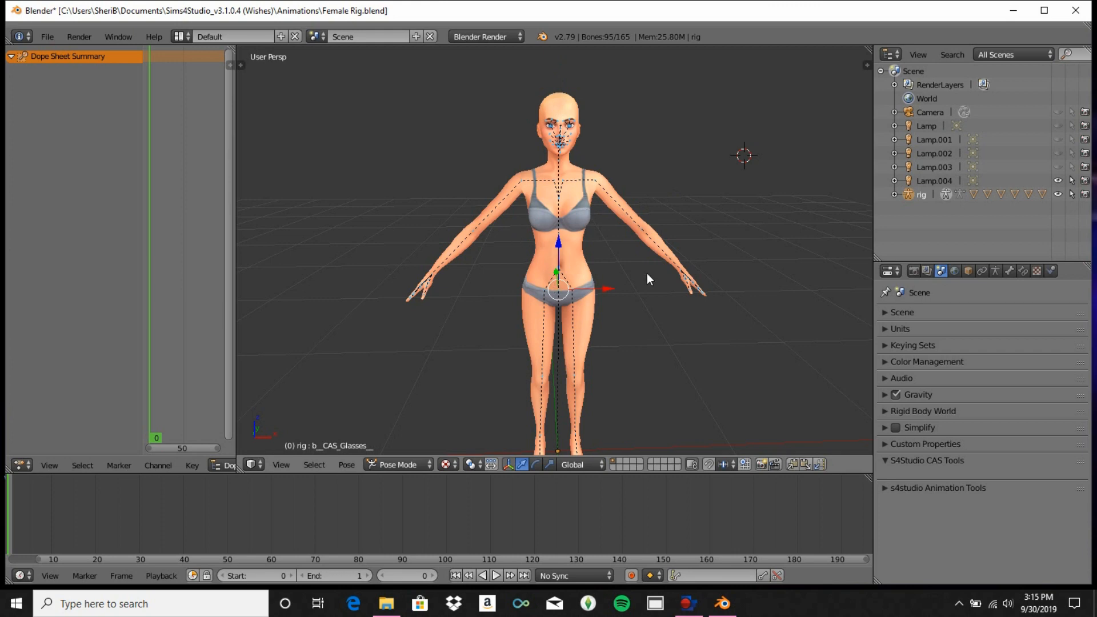
key(ctrl+z)
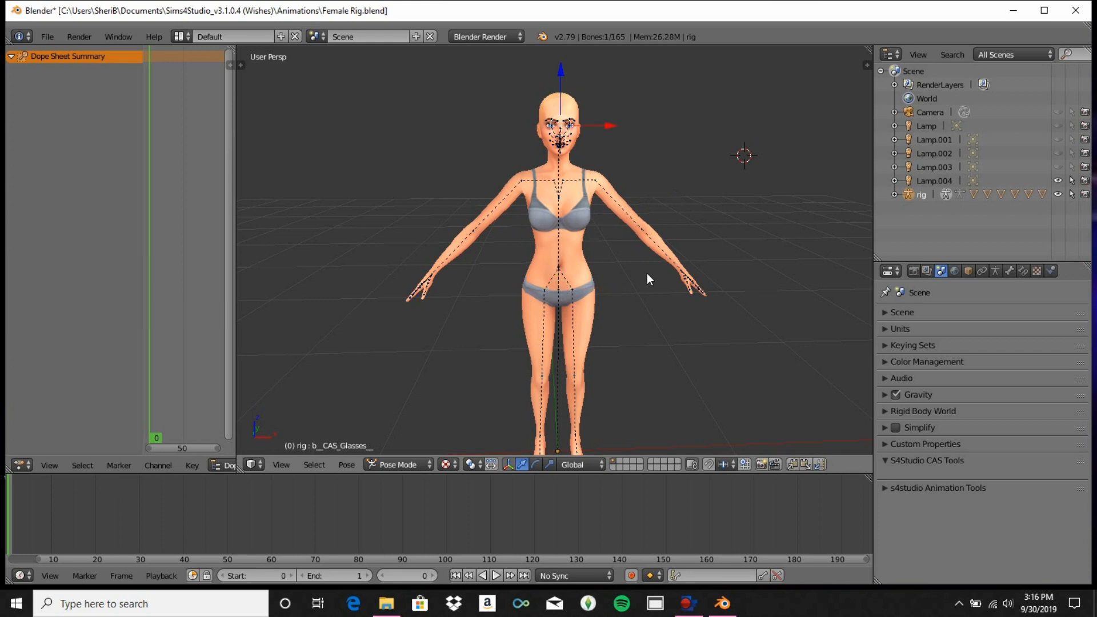
Select all bones of the rig and insert a LocRot keyframe at frame 0.
key(a)
key(a)
key(i)
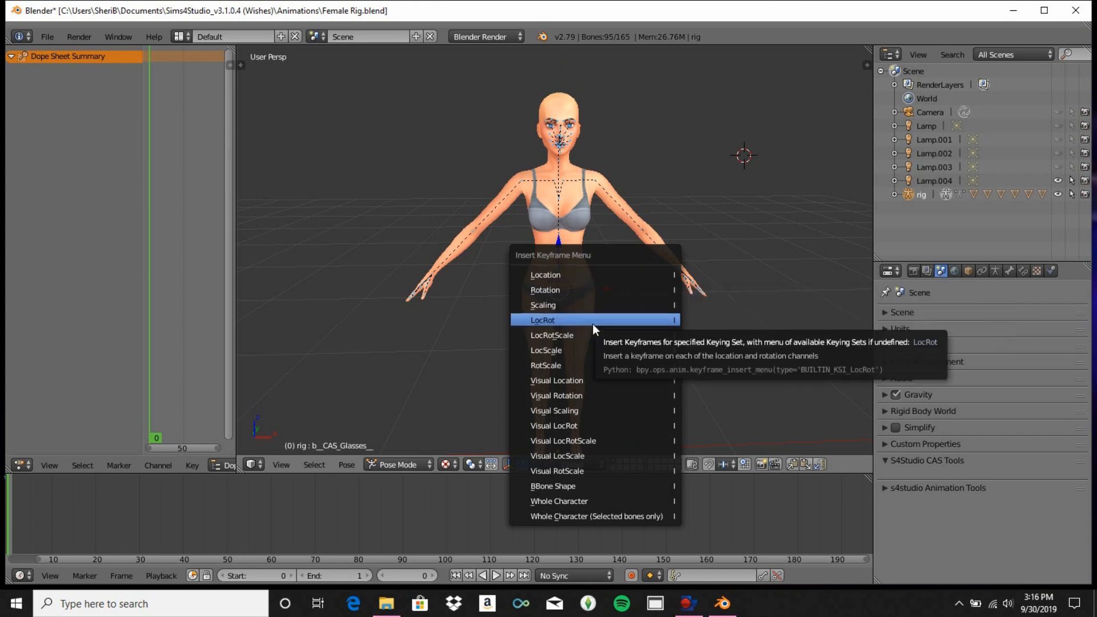
click(547, 318)
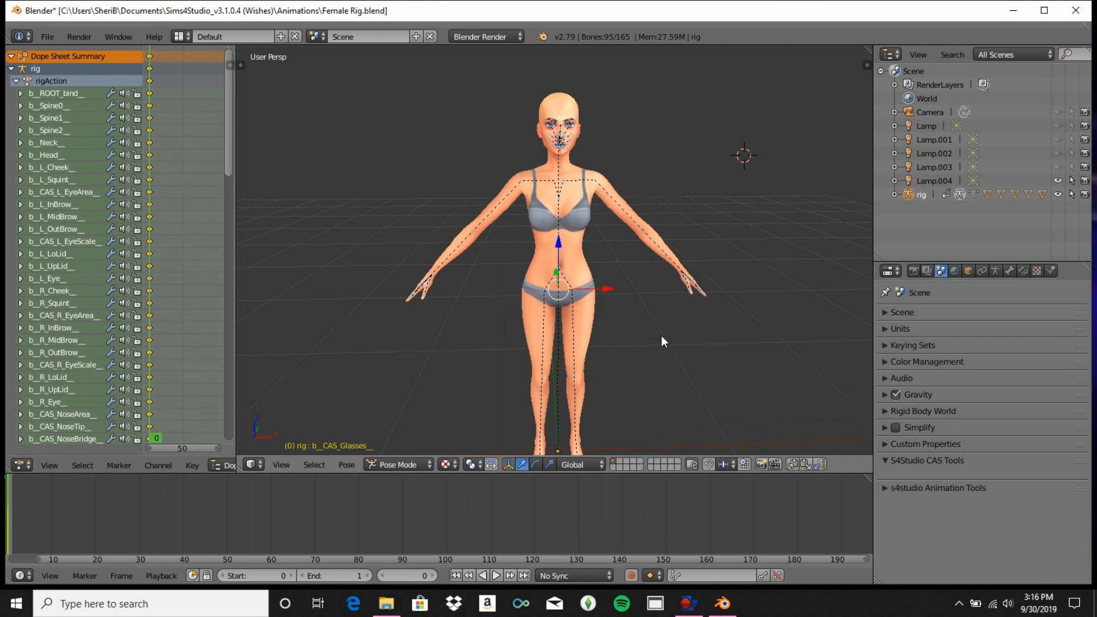
Rotate the b__L_UpperArm__ bone down so the left arm hangs beside the body.
middle_drag(661, 335, 689, 289)
scroll(663, 337, down, 2)
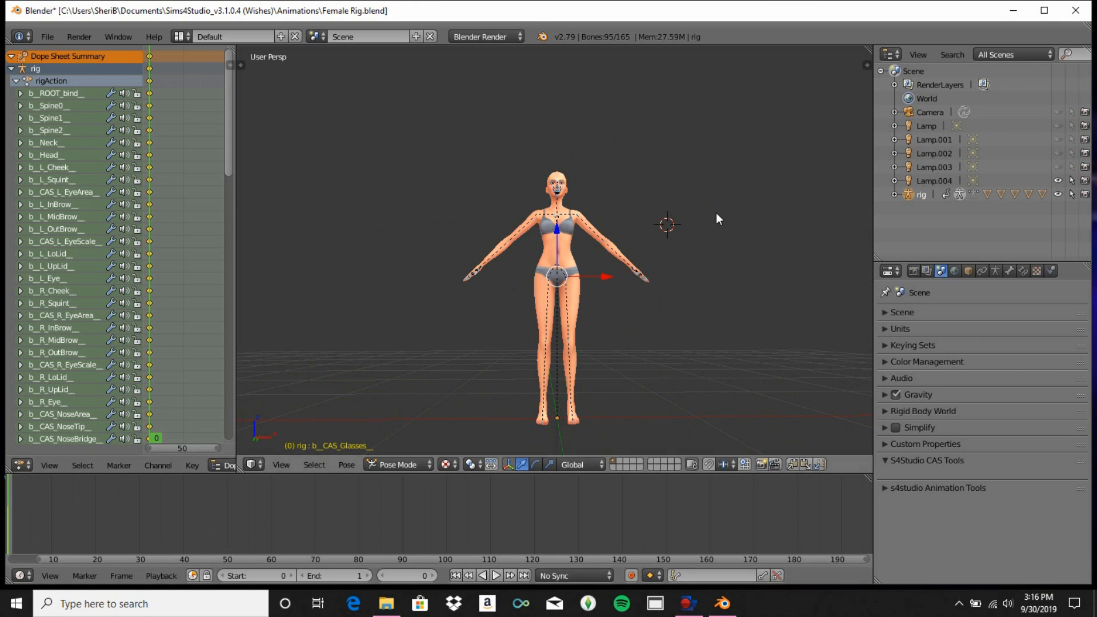
middle_drag(716, 212, 613, 235)
right_click(578, 214)
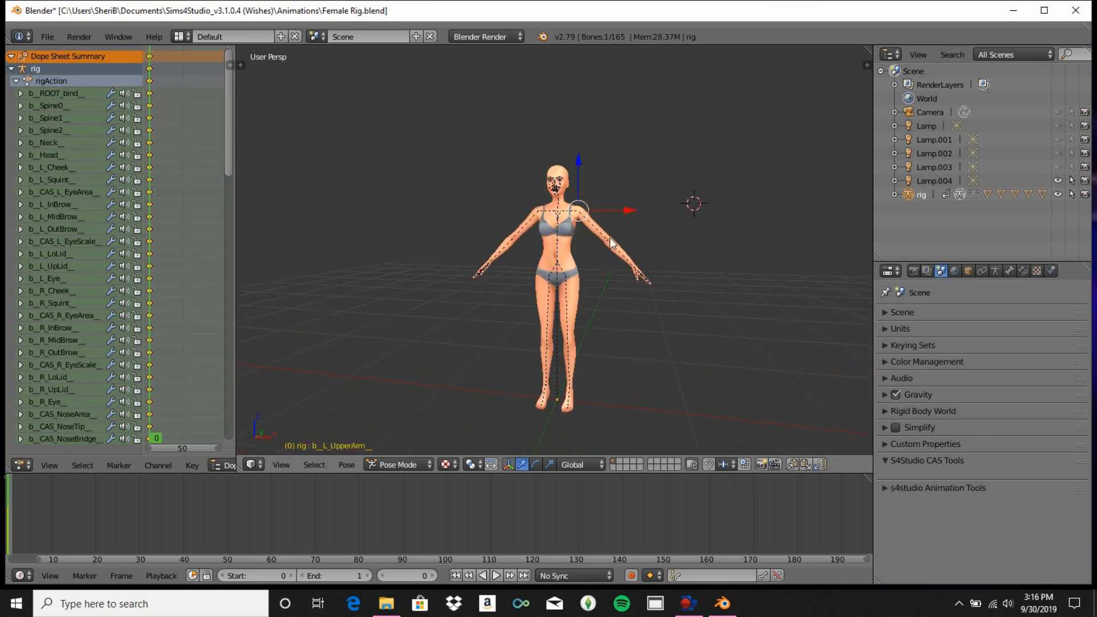
key(r)
click(590, 278)
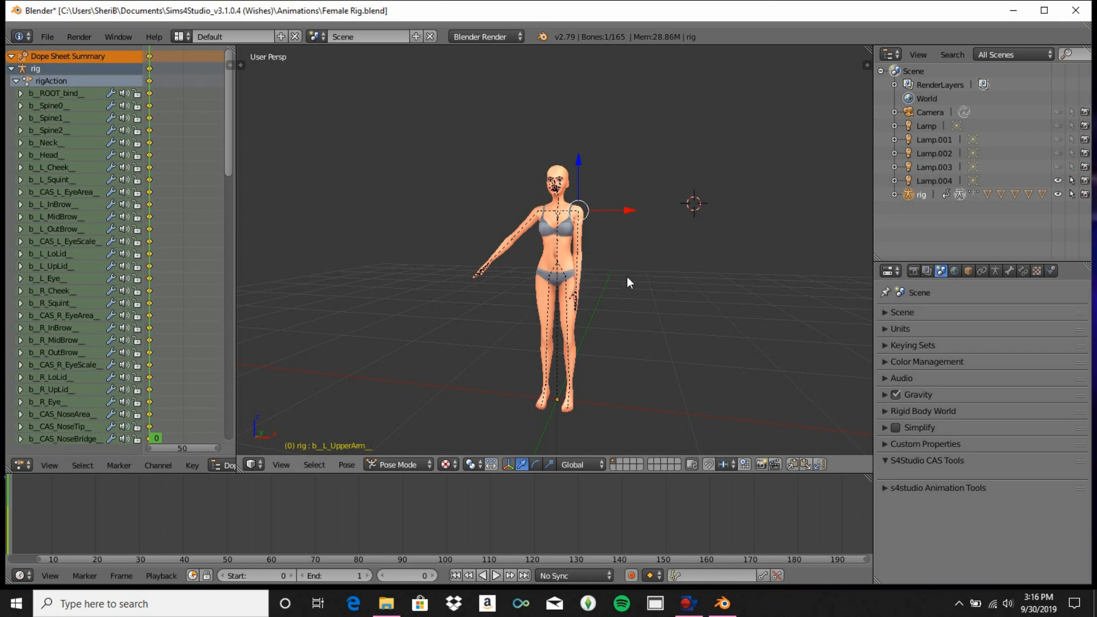
Select all bones of the rig and insert a LocRot keyframe at frame 0 for the lowered-arm pose.
mouse_move(627, 280)
middle_down()
mouse_move(547, 278)
mouse_move(641, 297)
middle_up()
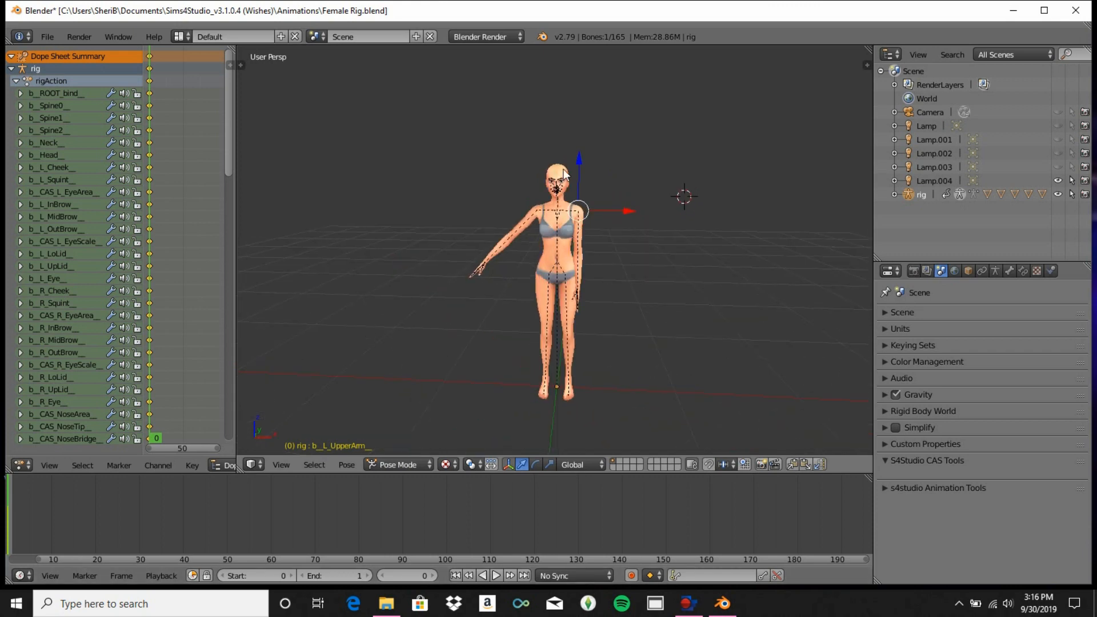
right_click(554, 185)
key(a)
key(i)
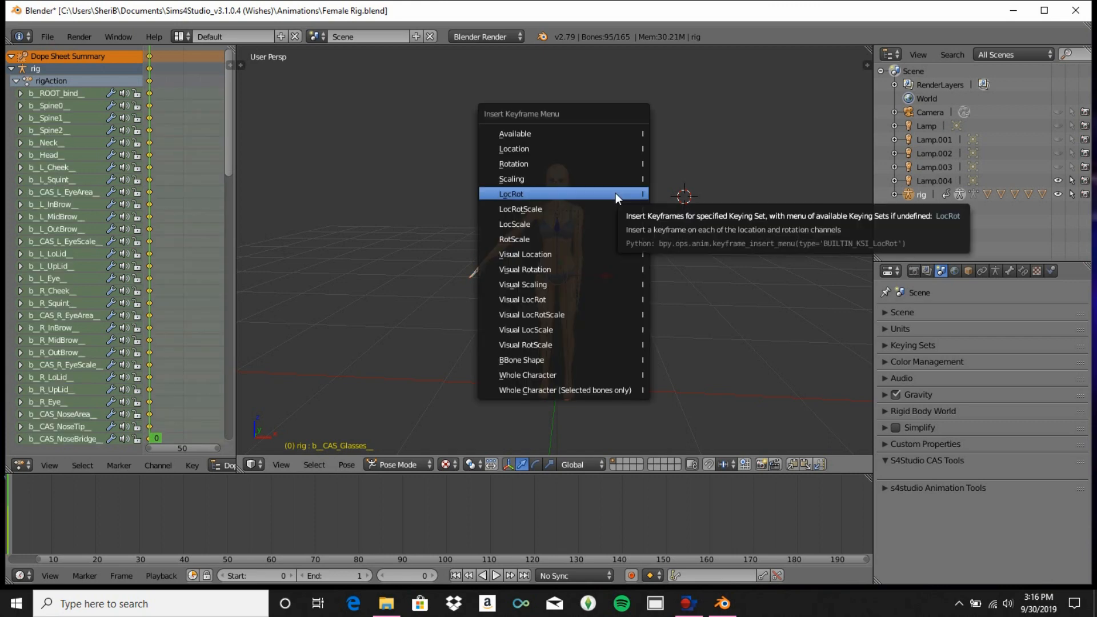
click(615, 194)
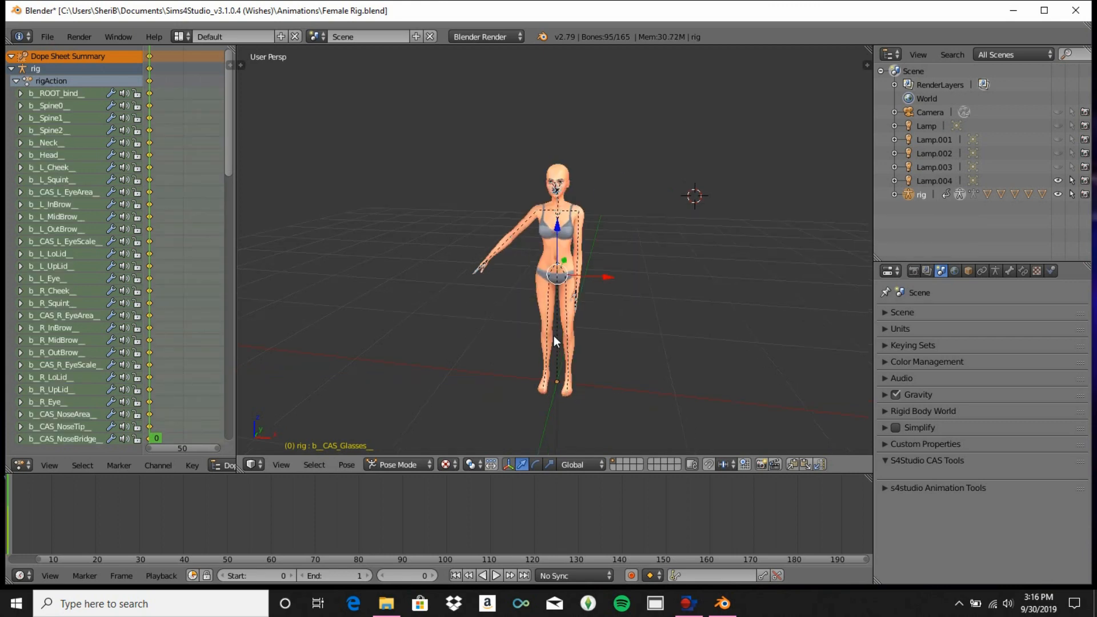
Examine the posed rig from several angles and look through the list of keyed bone channels in the Dope Sheet.
middle_drag(554, 335, 644, 366)
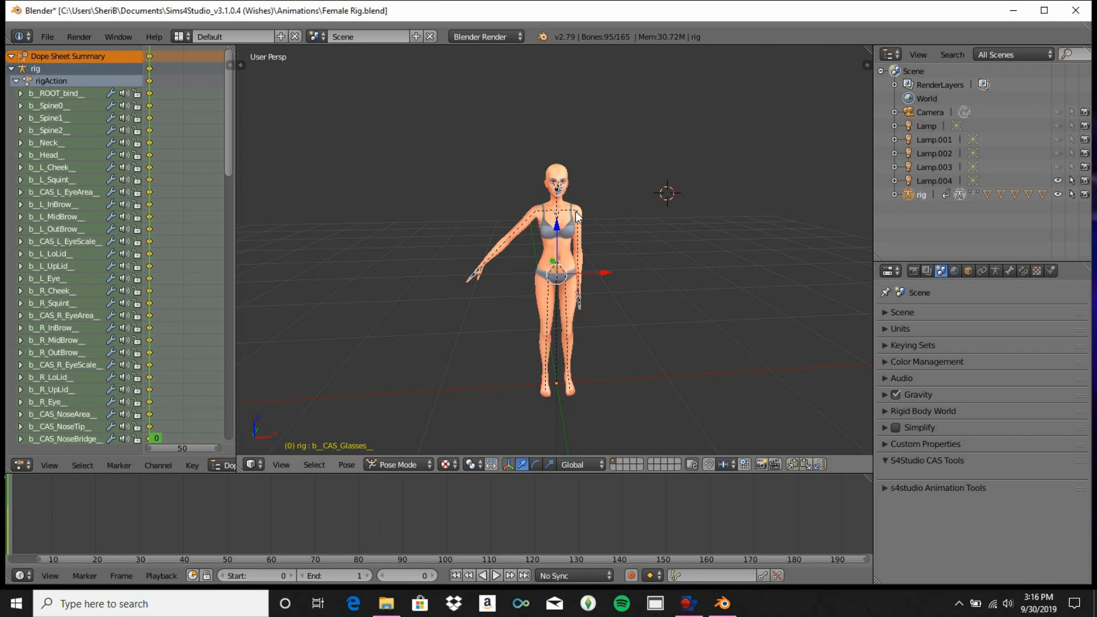
middle_drag(578, 209, 614, 331)
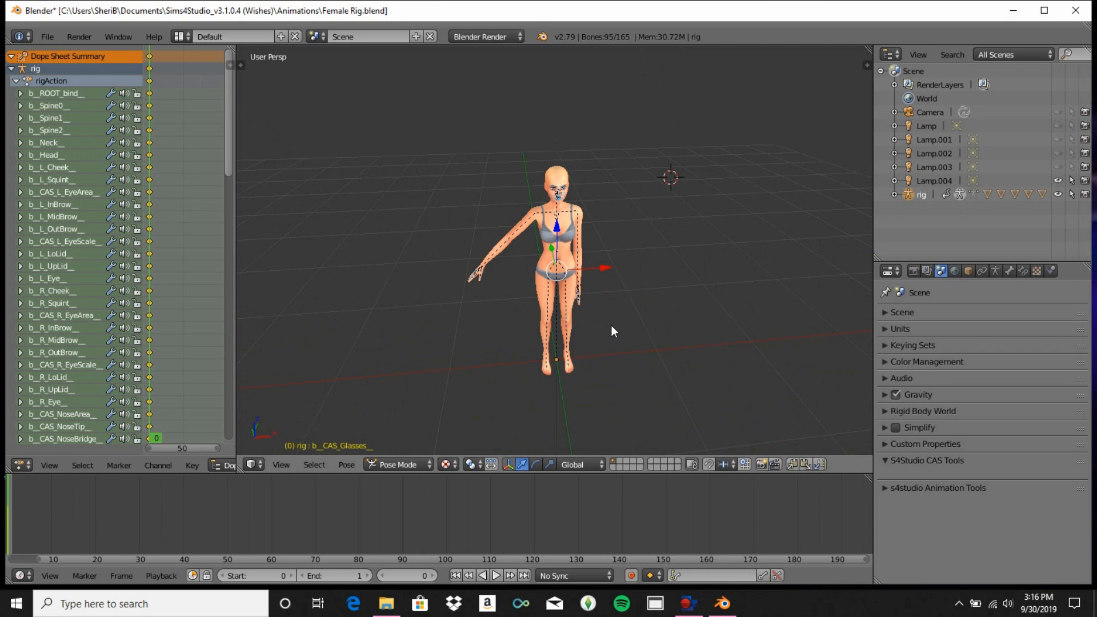
middle_drag(634, 318, 612, 289)
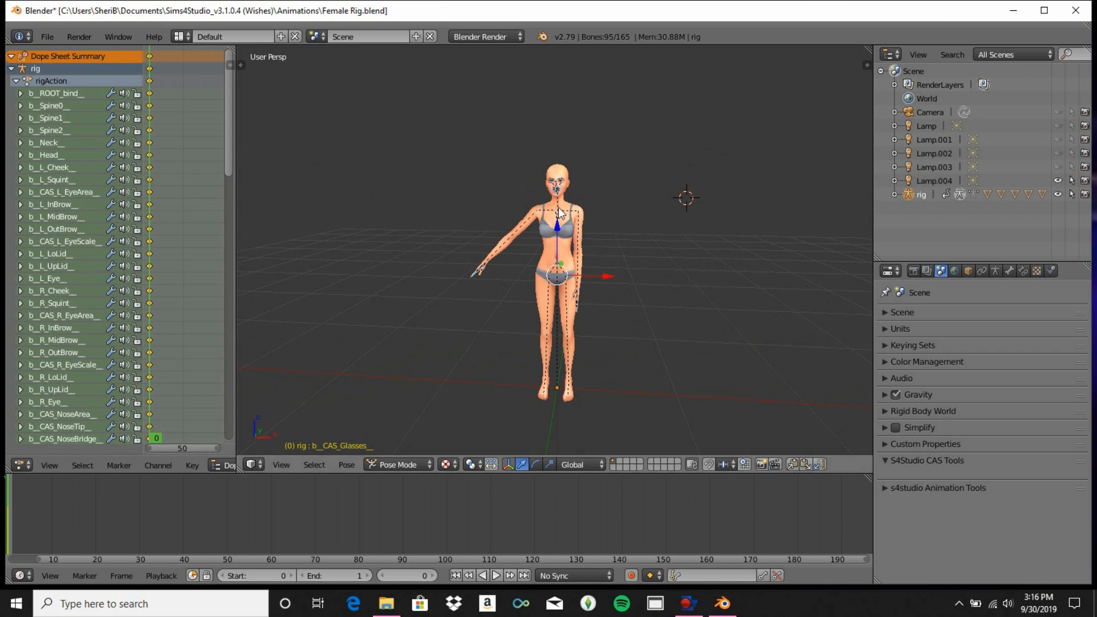
scroll(43, 262, down, 8)
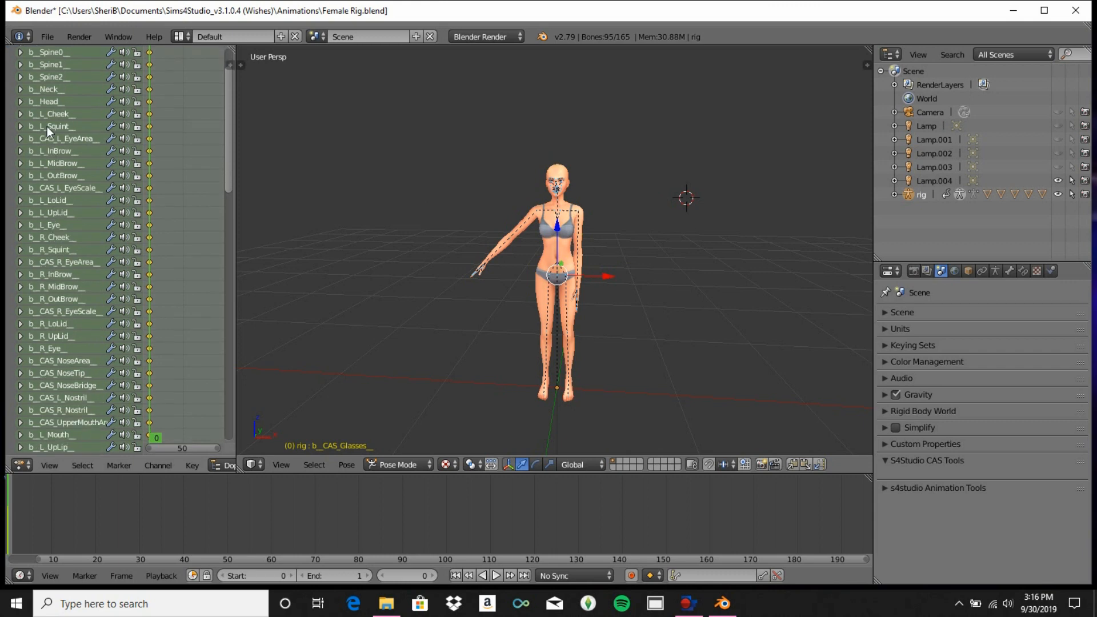
scroll(54, 86, down, 18)
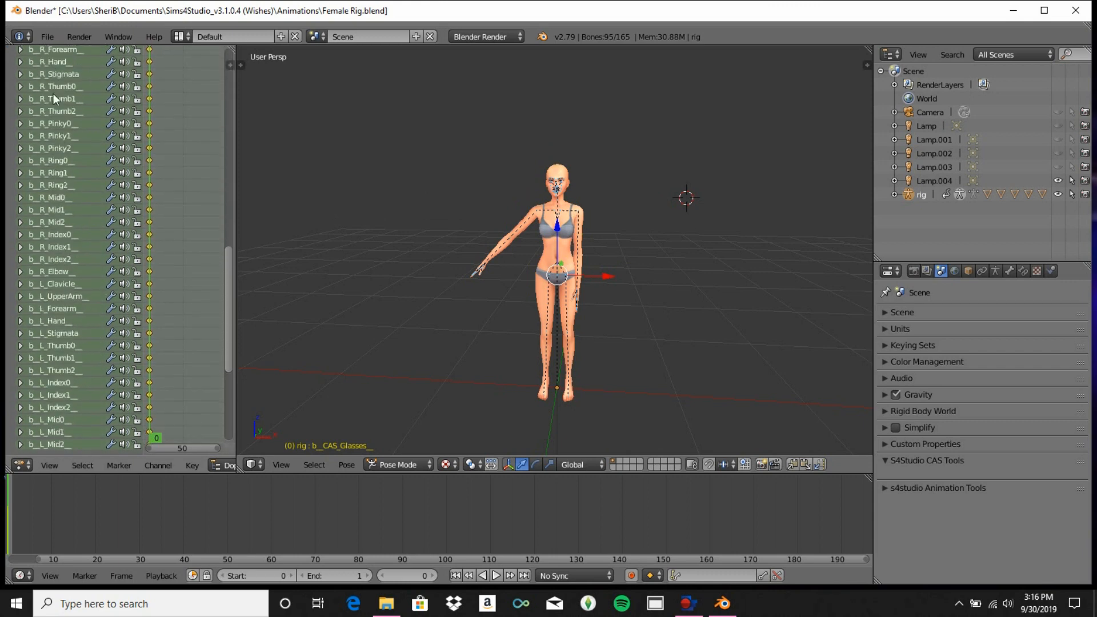
drag(230, 355, 223, 103)
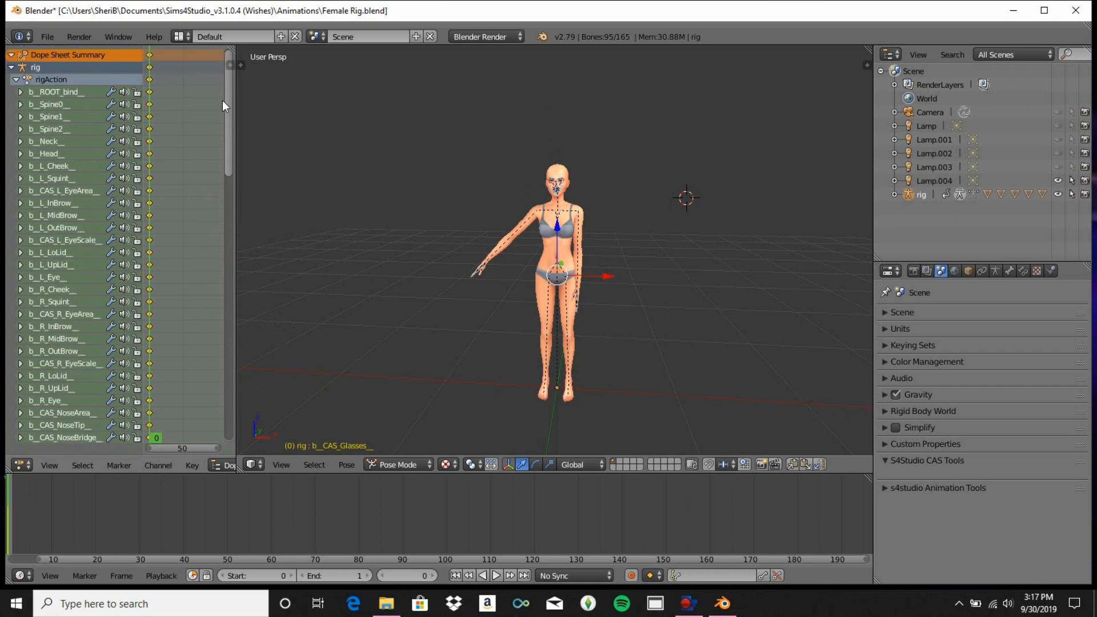
Select the neck, head and lower spine bones in turn from the Dope Sheet channels, ending on b__Spine1__, and view the rig from behind.
click(53, 116)
click(54, 143)
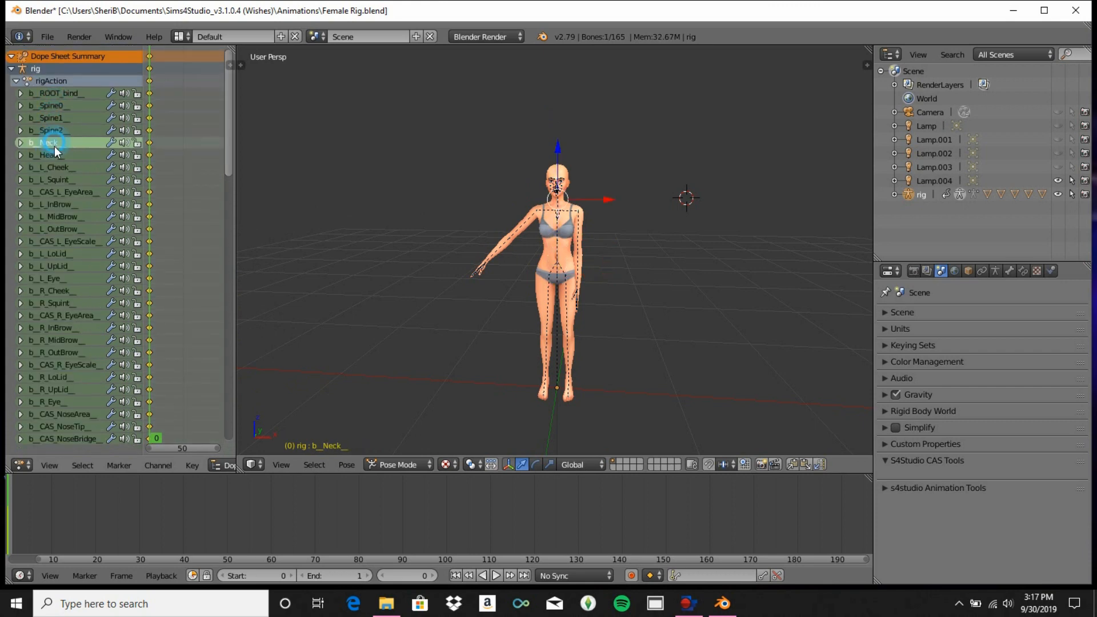
click(51, 154)
click(47, 107)
click(57, 118)
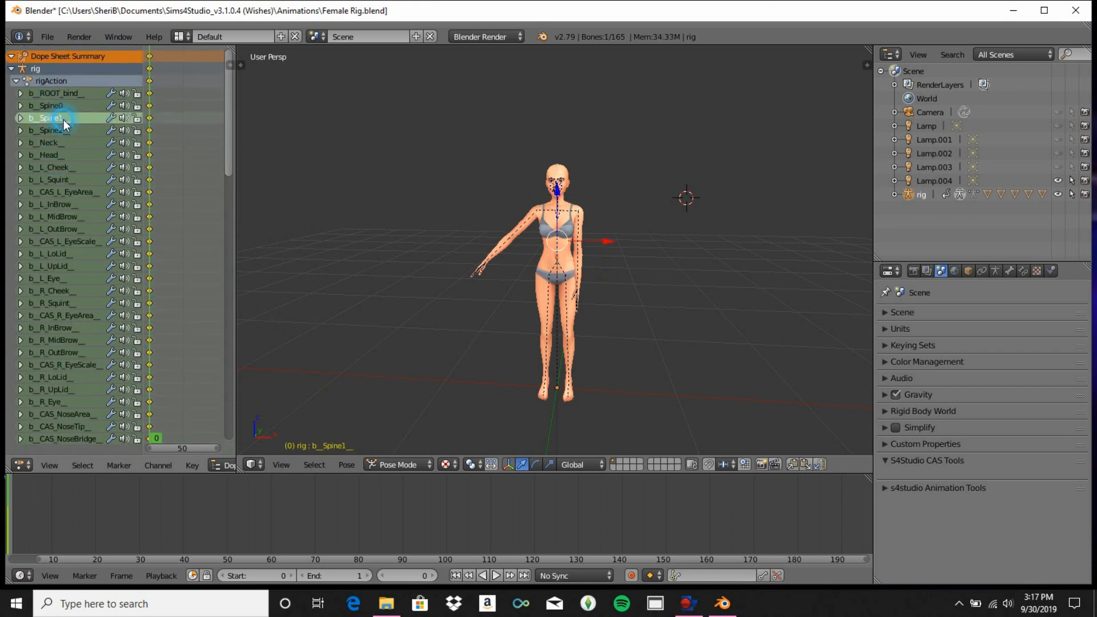
scroll(658, 331, up, 3)
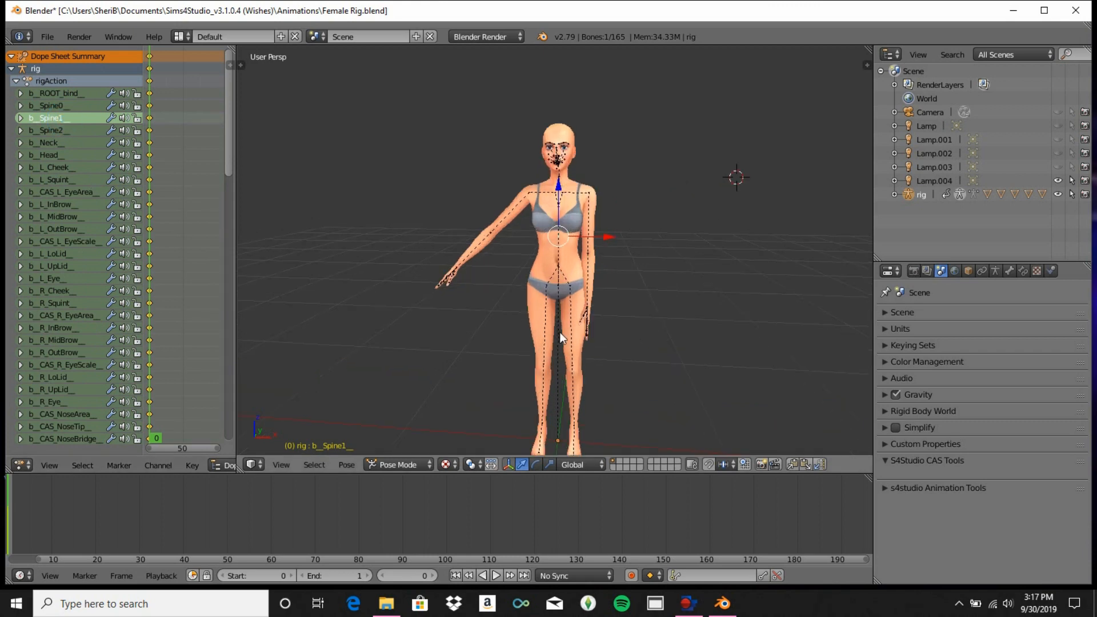
scroll(560, 332, up, 1)
middle_drag(482, 327, 720, 312)
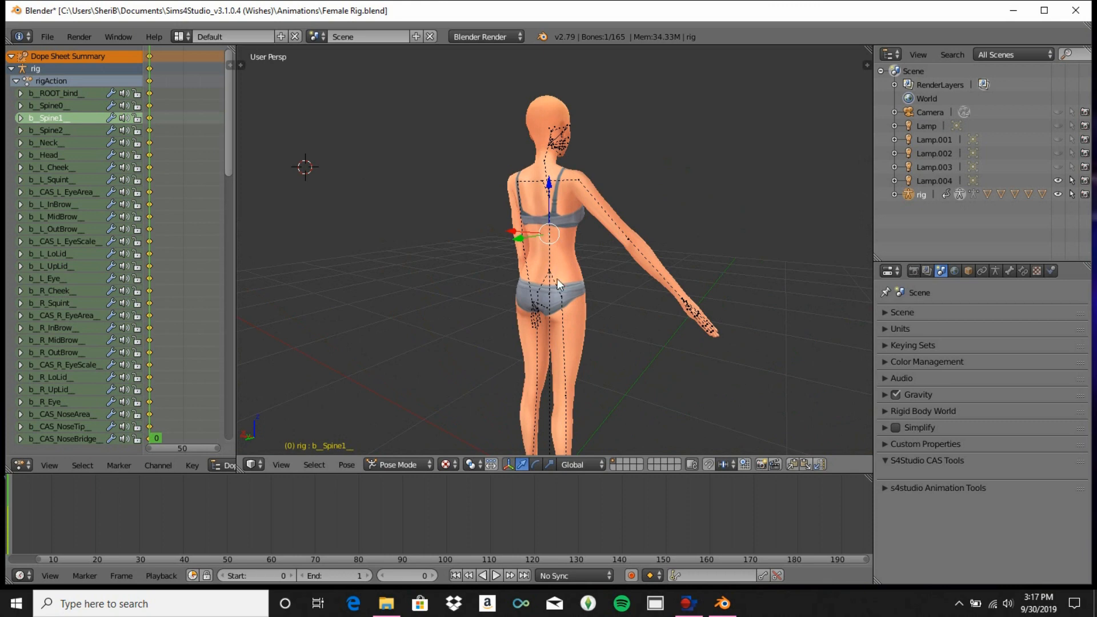
middle_drag(535, 284, 516, 263)
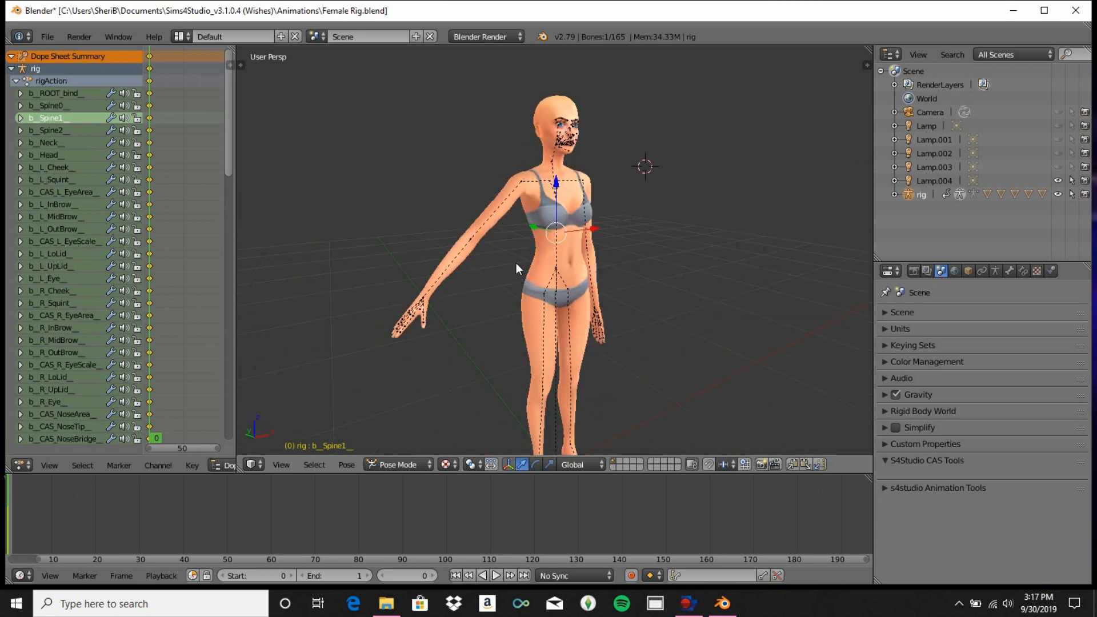
Select the b__Spine1__ bone from its Dope Sheet channel and rotate it slightly in the angled view.
click(53, 129)
click(50, 117)
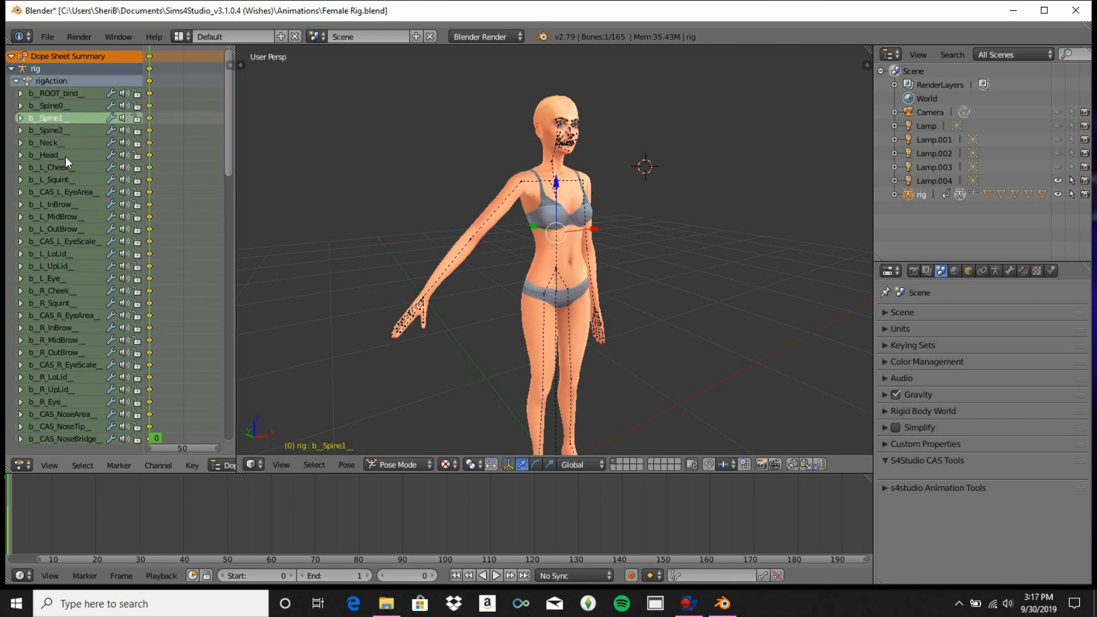
key(r)
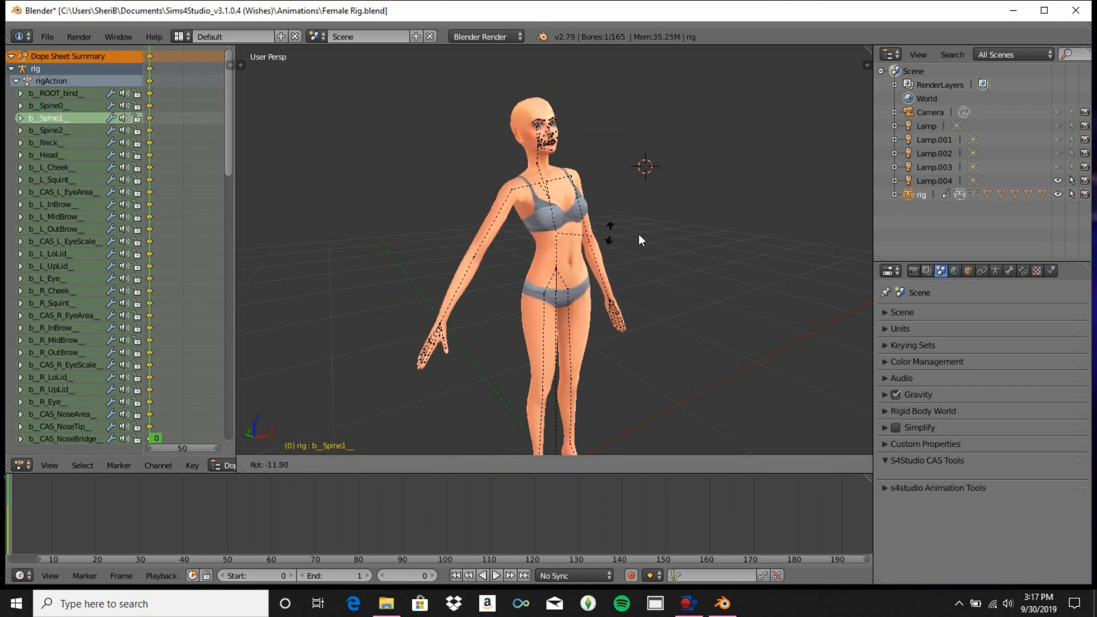
click(697, 267)
middle_drag(678, 313, 657, 300)
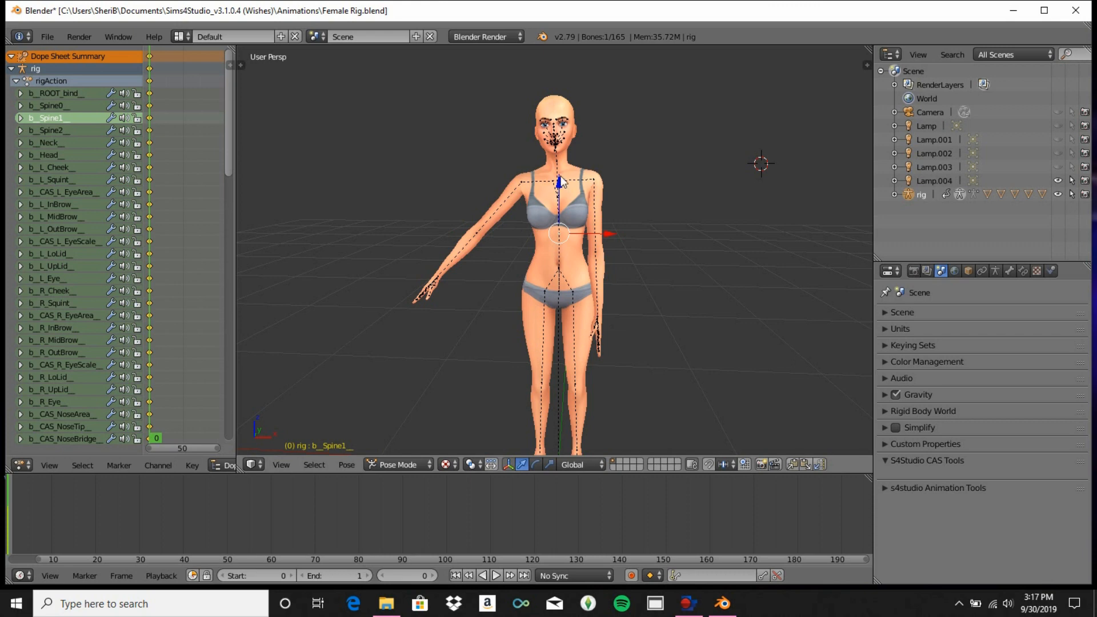
Rotate the b__Spine1__ bone in the front view, switching to trackball rotation and leaving the torso nearly upright.
key(r)
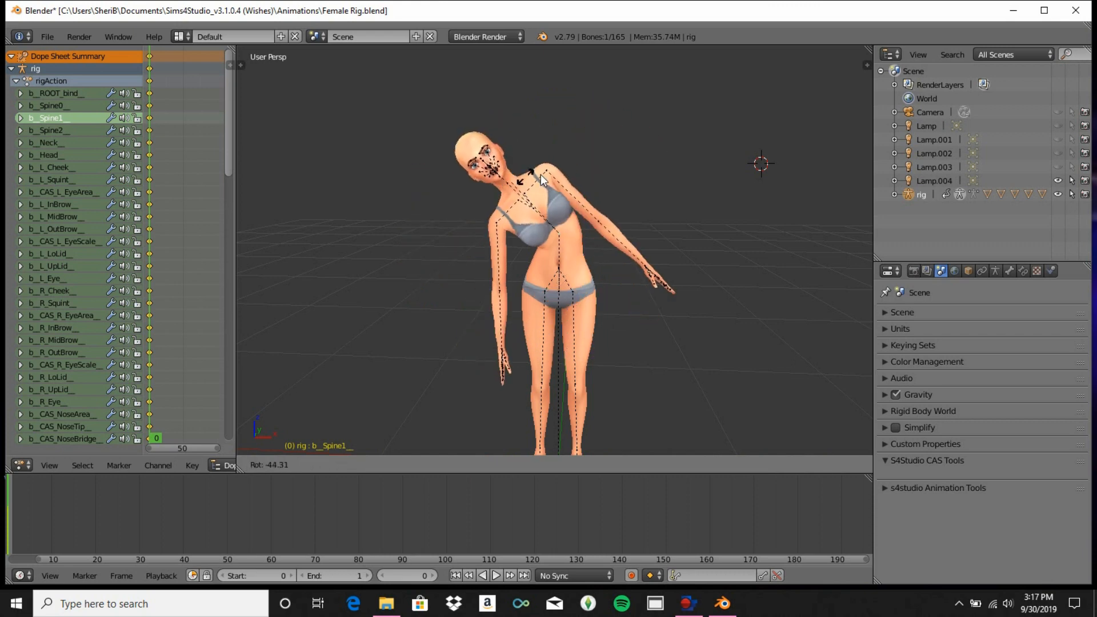
key(r)
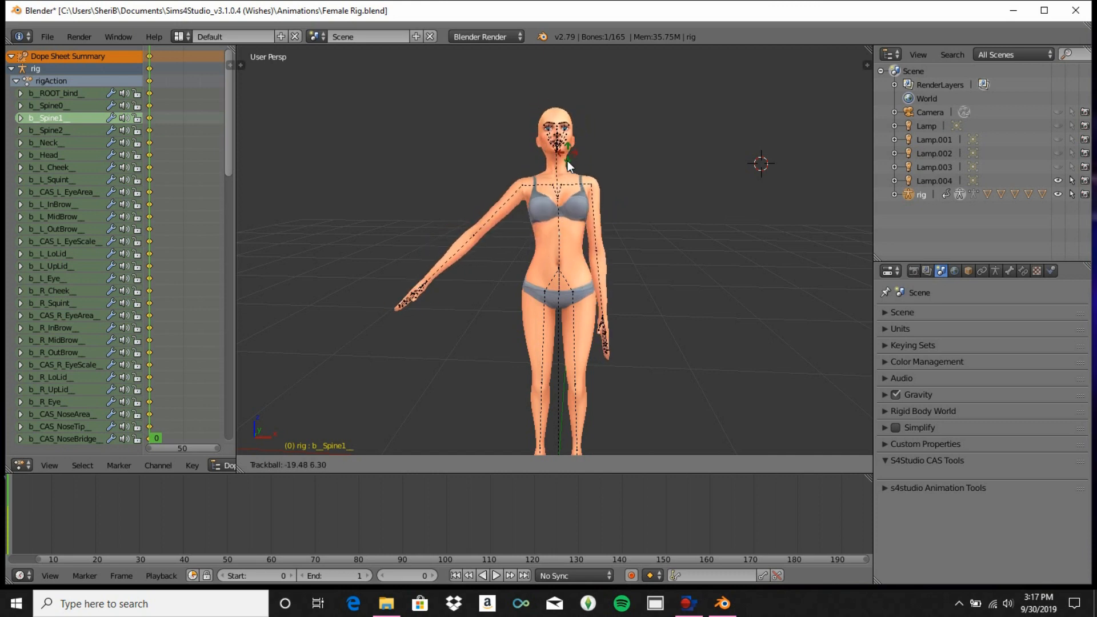
click(564, 178)
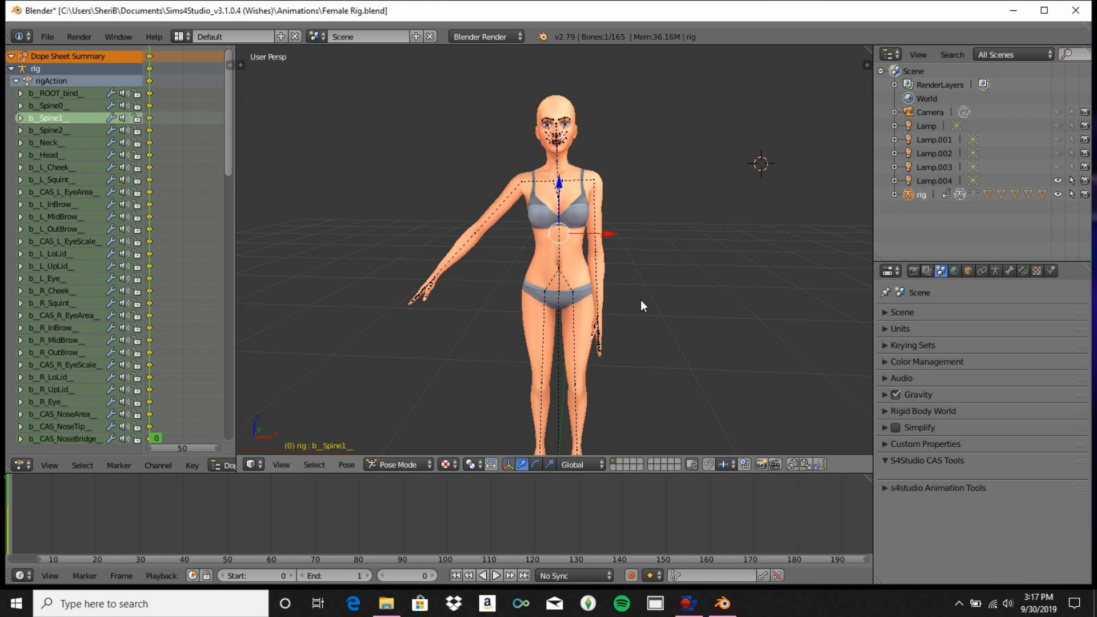
middle_drag(640, 300, 679, 292)
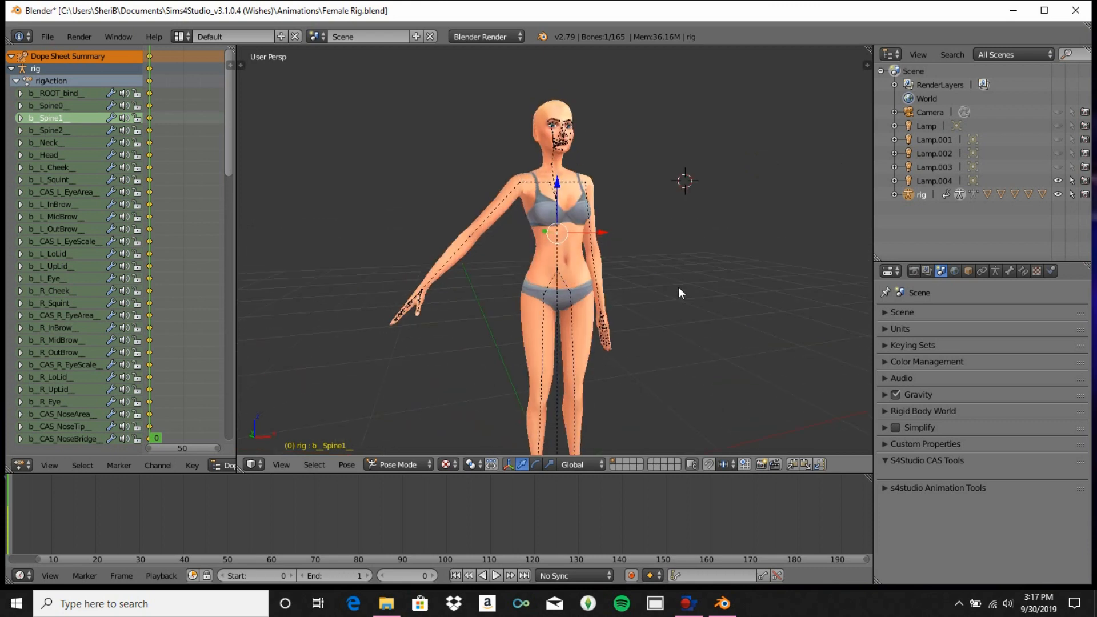
Select the b__R_UpperArm__ bone and rotate it slightly downward using trackball rotation.
right_click(518, 182)
key(r)
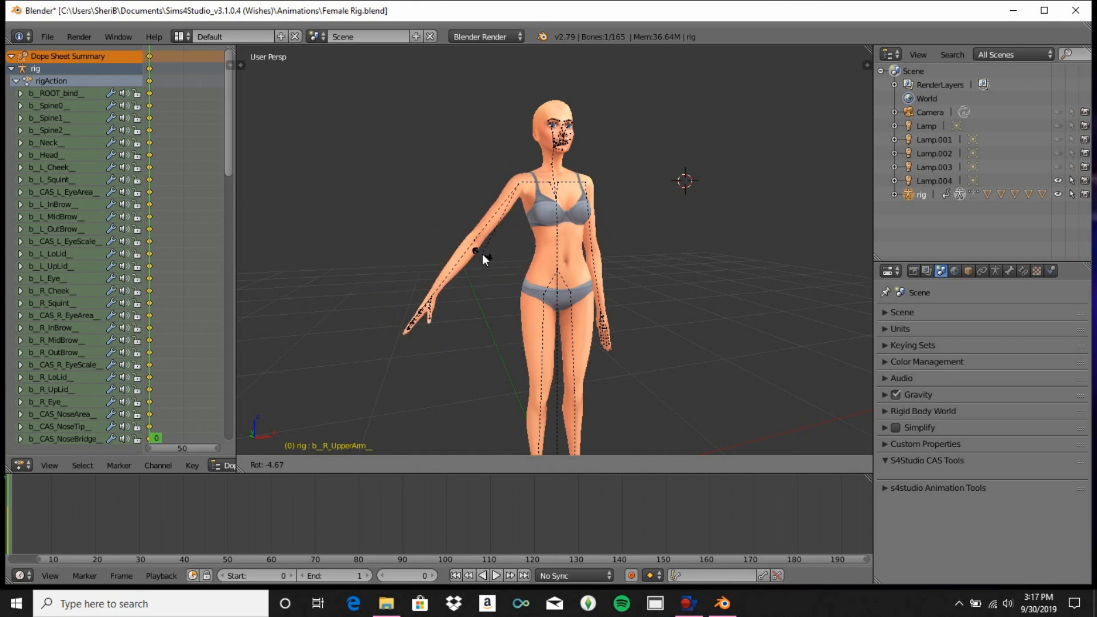
key(r)
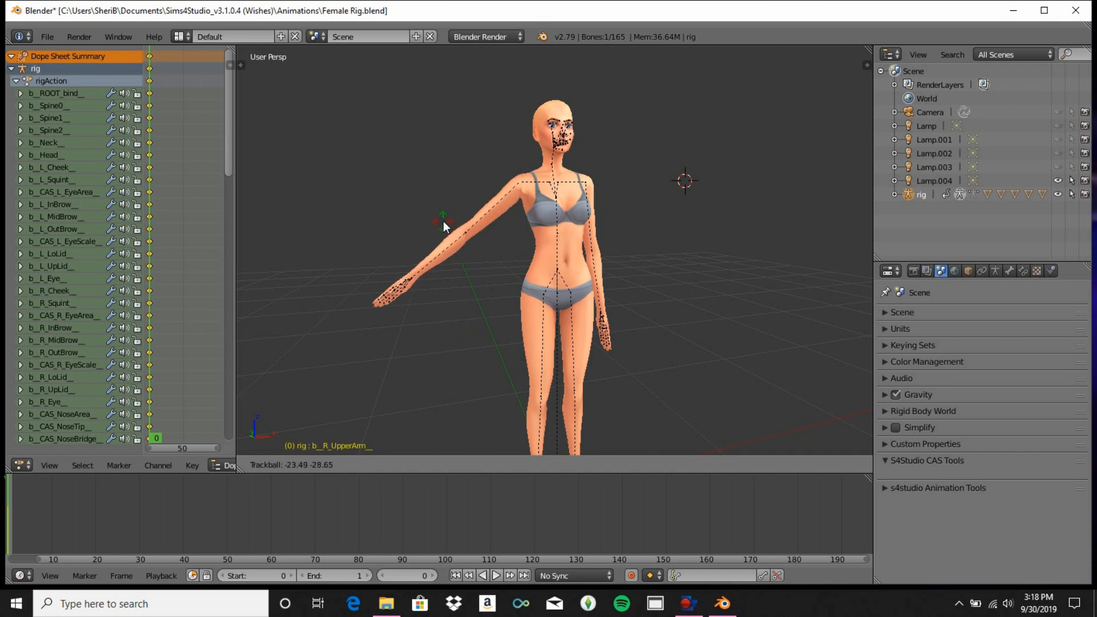
click(481, 266)
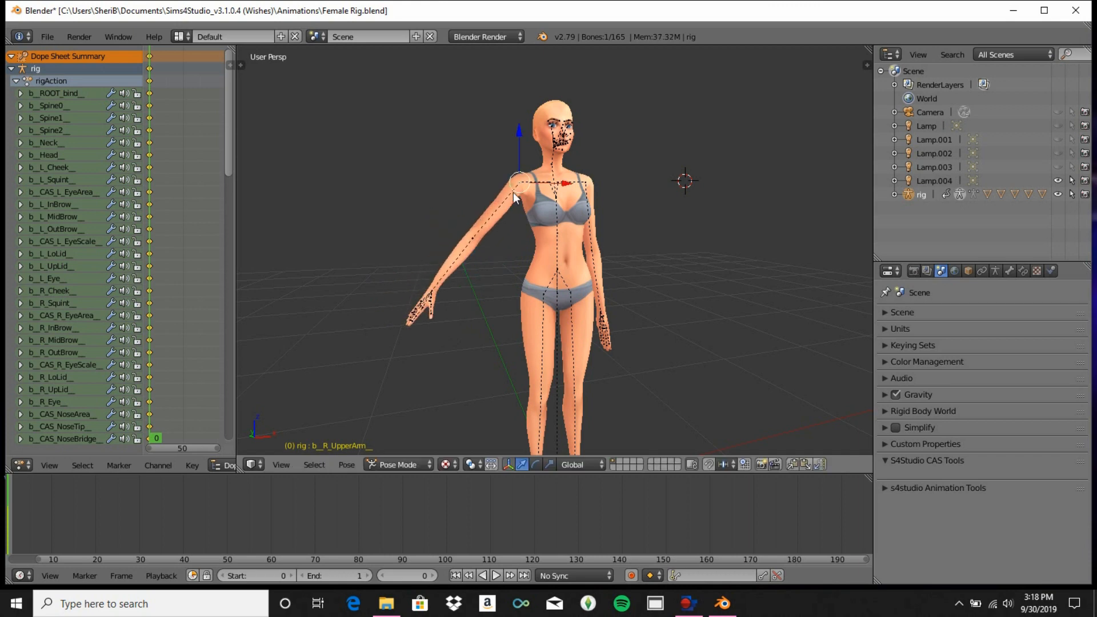
Rotate the b__R_UpperArm__ bone further down with plain rotation until the right arm hangs close to the body.
key(r)
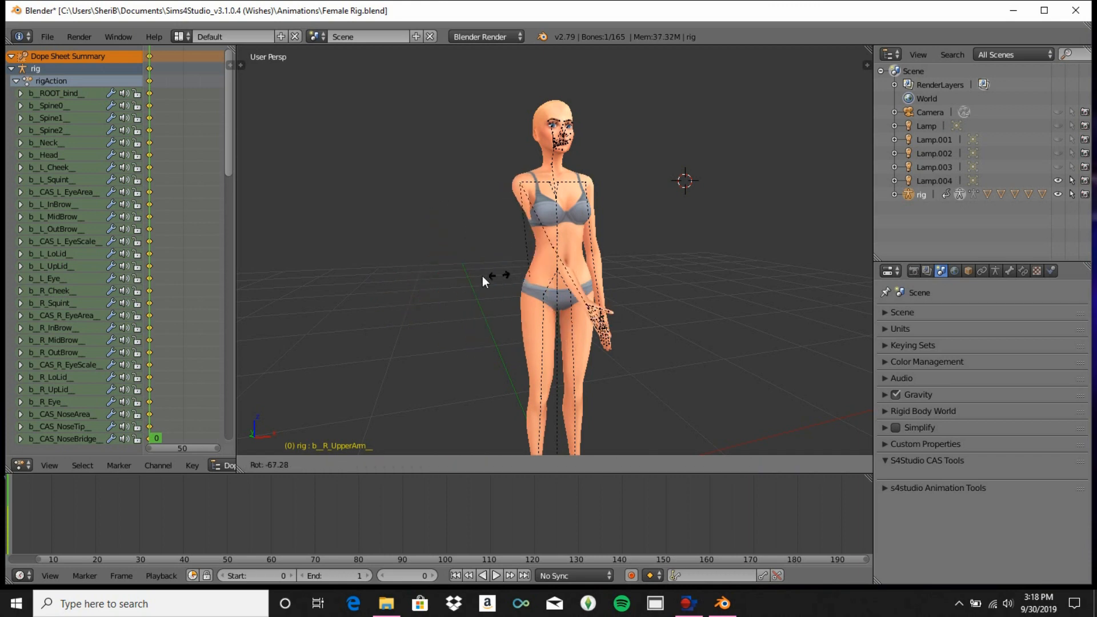
click(427, 284)
middle_drag(434, 269, 406, 245)
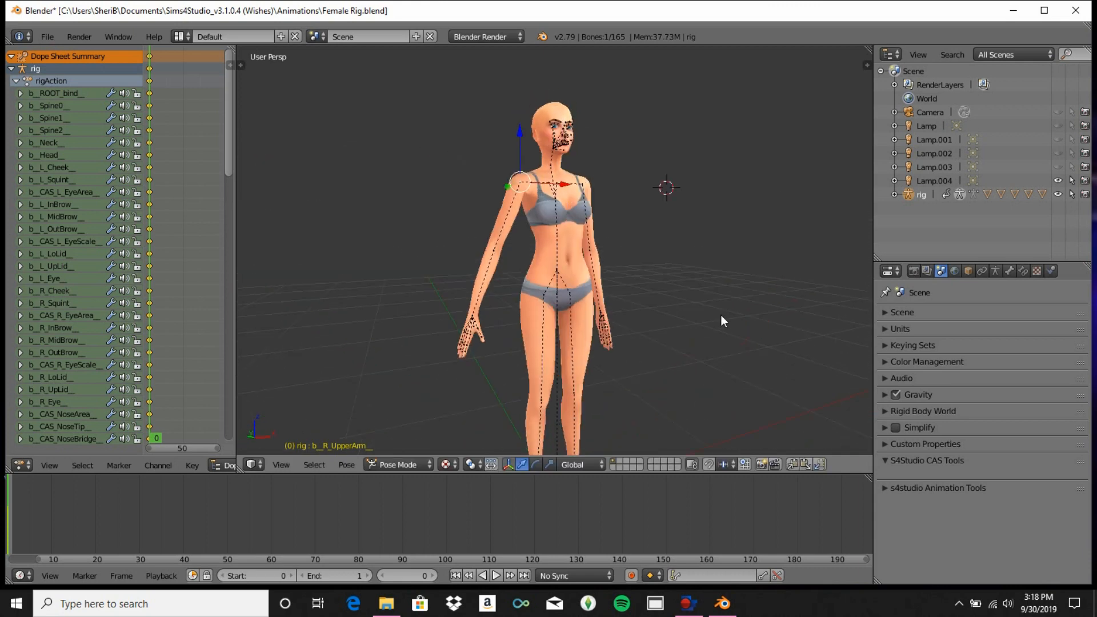
middle_drag(722, 318, 649, 299)
scroll(646, 296, down, 3)
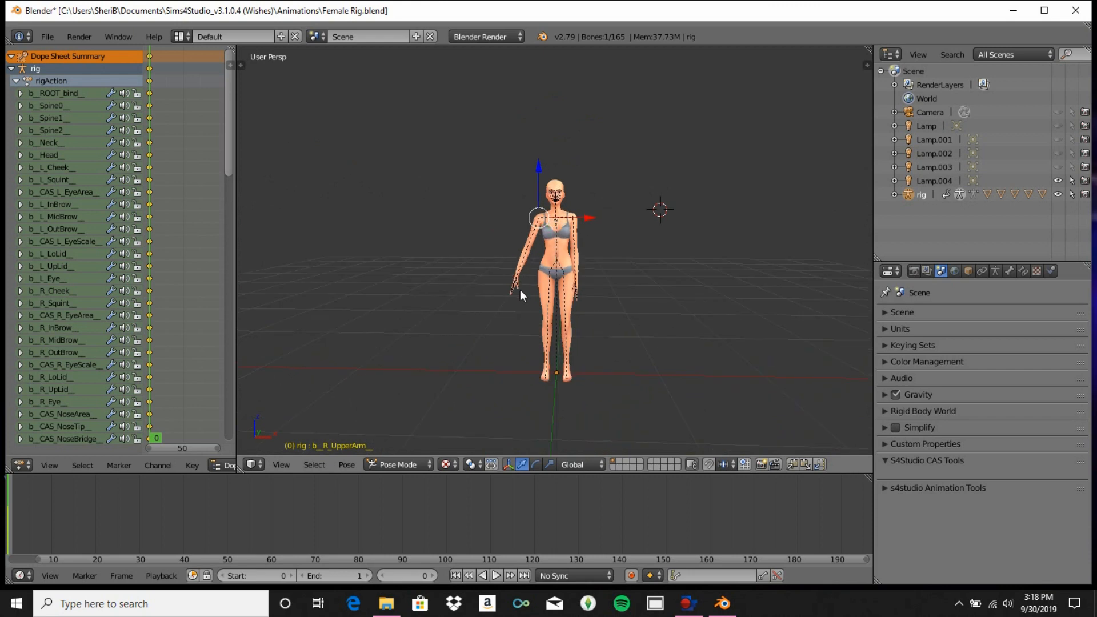
key(r)
click(549, 286)
middle_drag(549, 286, 596, 275)
scroll(596, 275, up, 6)
middle_drag(406, 253, 452, 213)
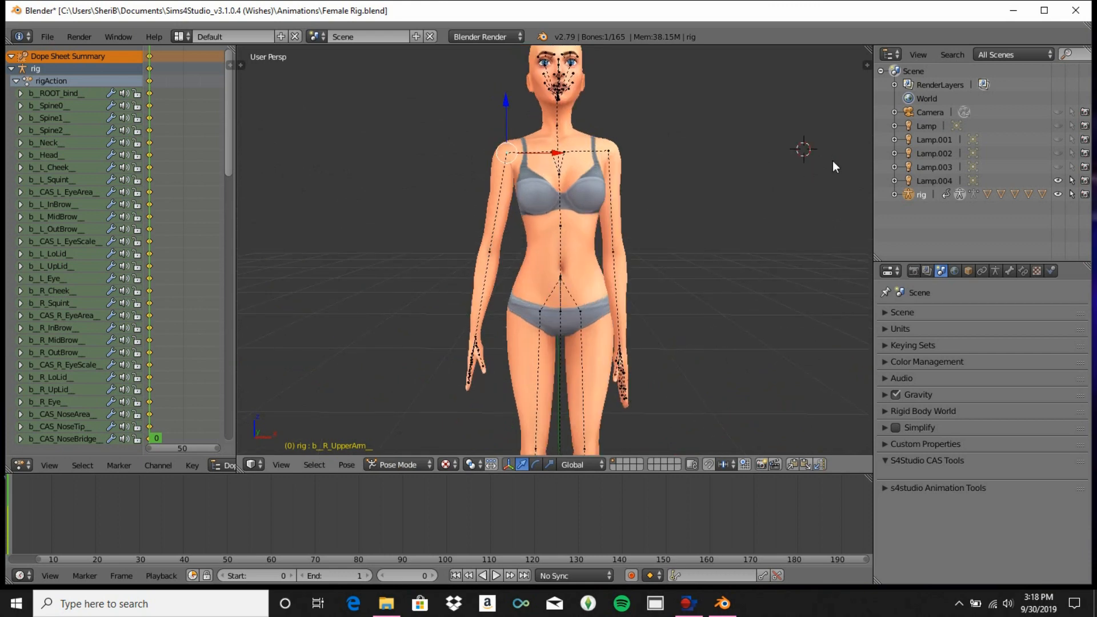
Rotate the b__L_UpperArm__ bone up until the left arm is stretched out sideways, nearly horizontal.
right_click(607, 151)
key(r)
click(784, 137)
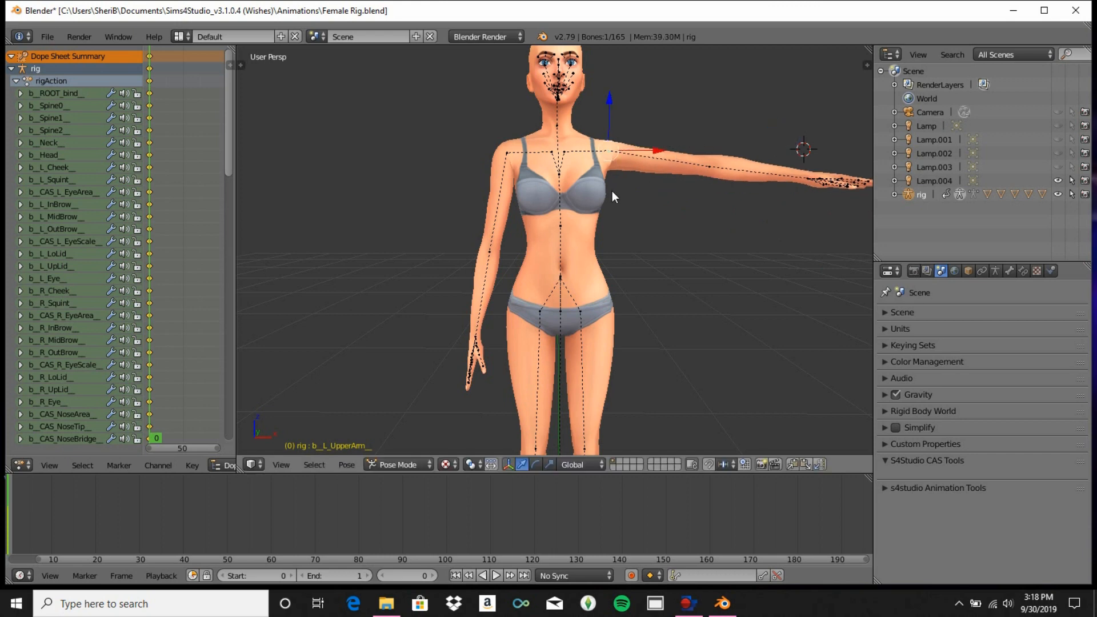
Rotate the b__L_Clavicle__ bone upward so the left shoulder lifts and the outstretched arm points diagonally up.
right_click(564, 155)
key(r)
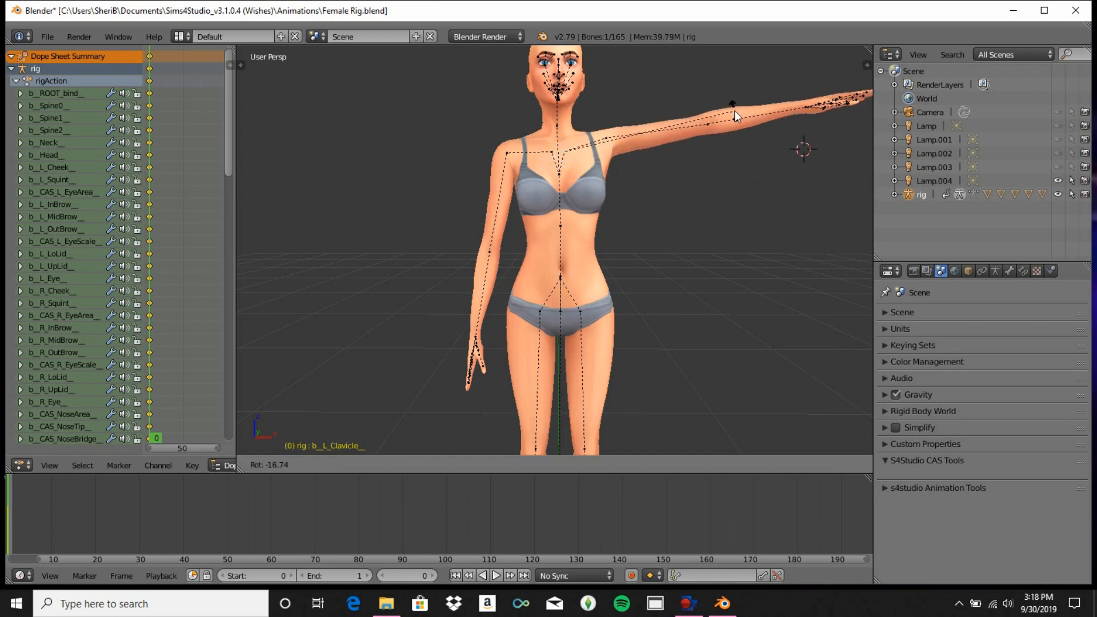
click(731, 70)
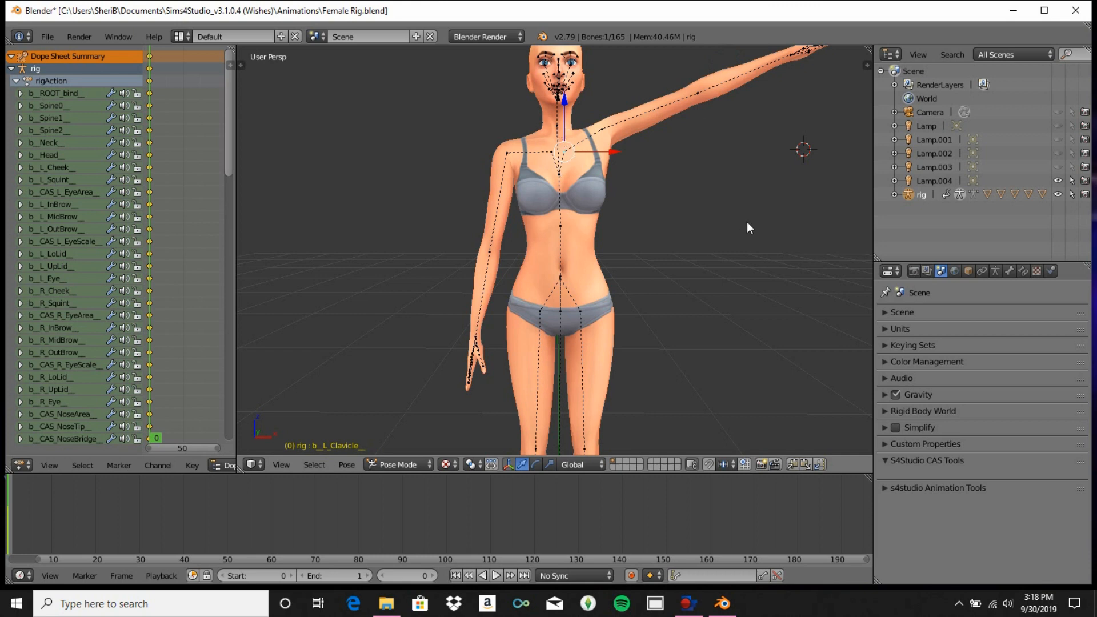
scroll(747, 222, down, 3)
scroll(746, 222, up, 1)
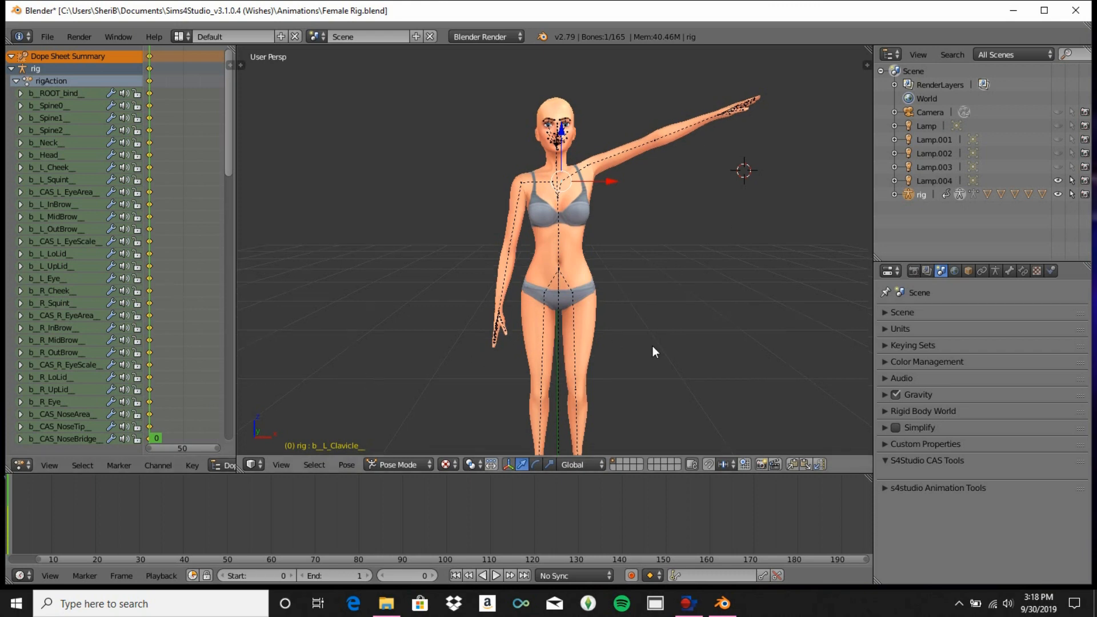
Select all bones of the rig and insert a LocRot keyframe for the raised-arm pose at frame 0.
middle_drag(653, 350, 464, 295)
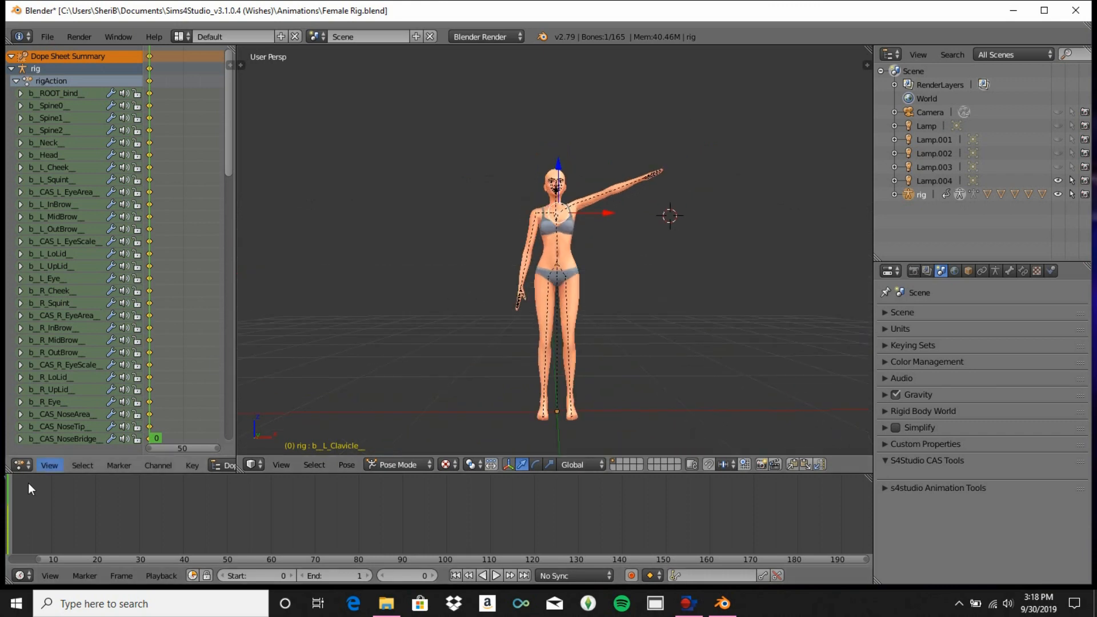
scroll(594, 184, up, 5)
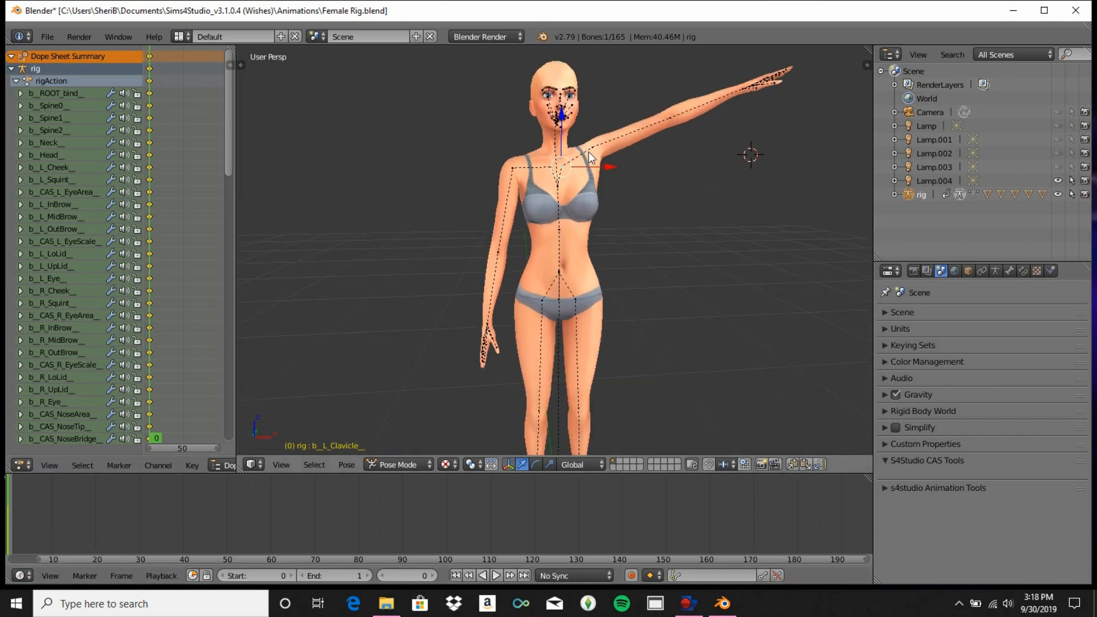
right_click(562, 98)
key(a)
key(i)
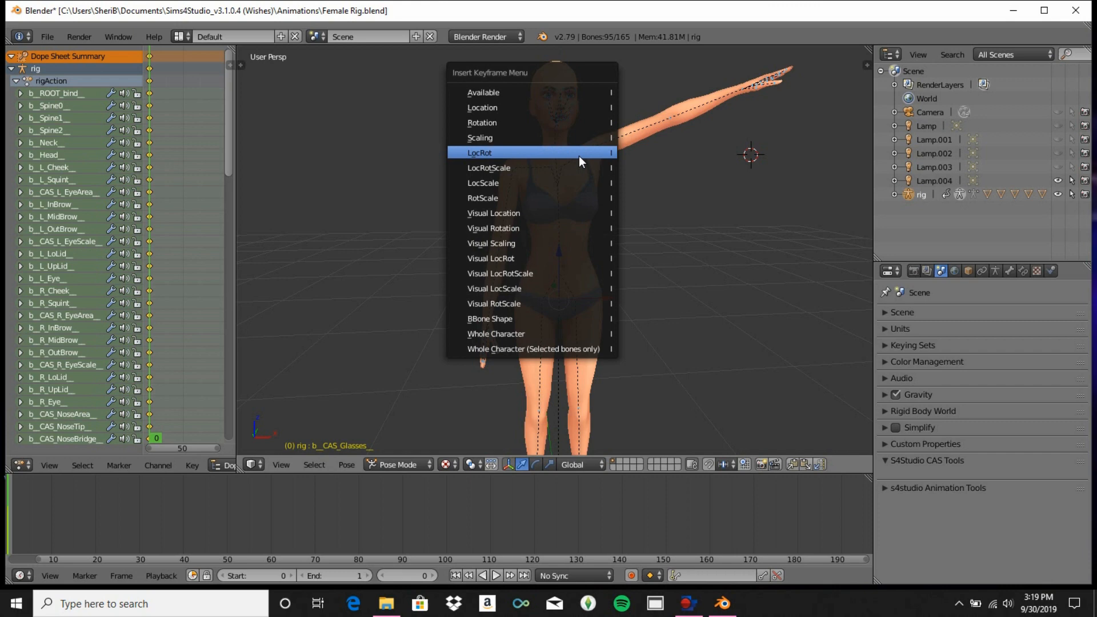
click(524, 149)
middle_drag(695, 184, 664, 187)
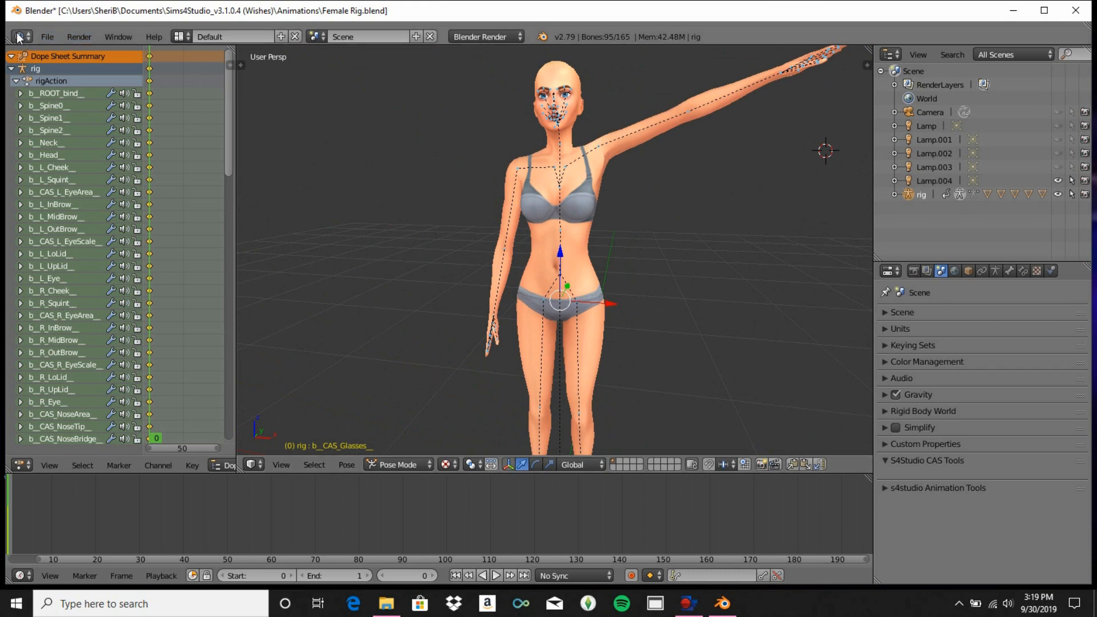
click(52, 33)
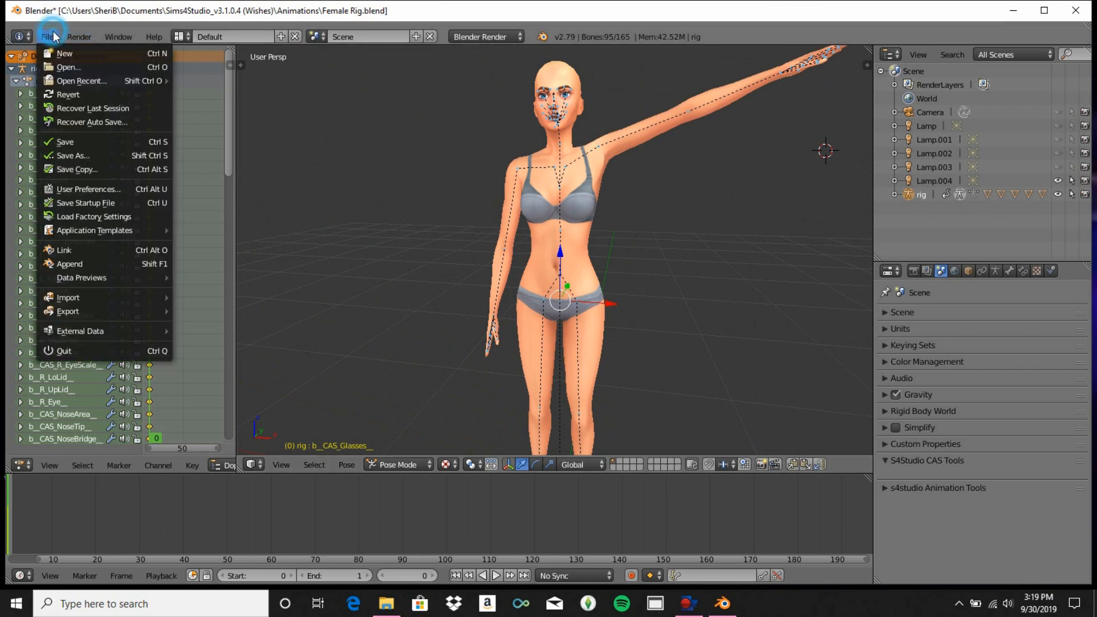
click(76, 156)
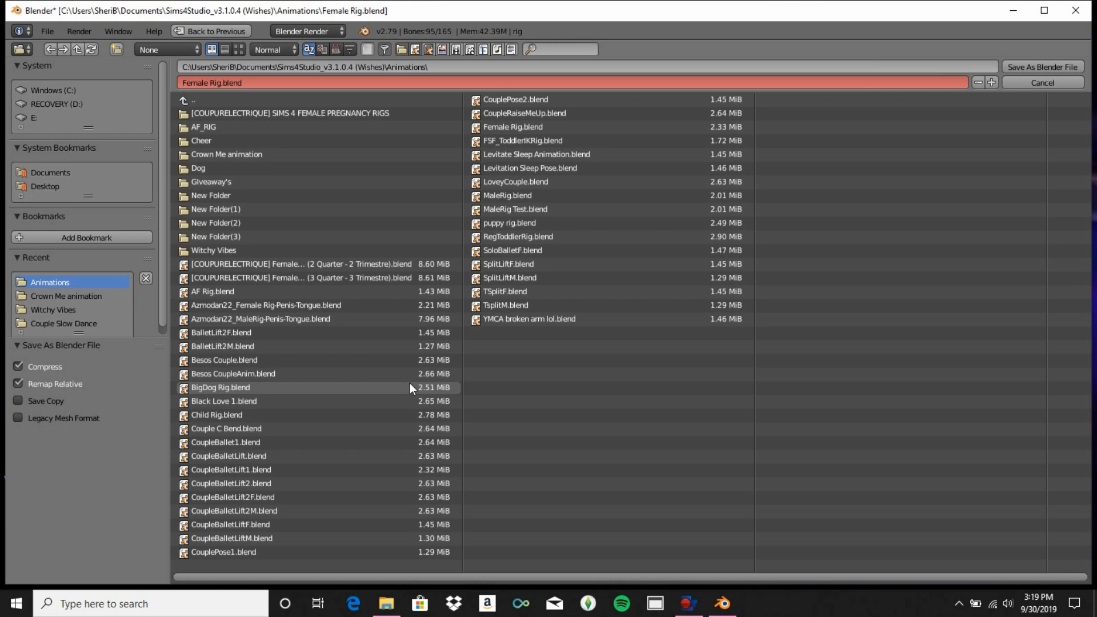
click(1069, 81)
Examine the raised-arm pose of the whole figure from several angles.
scroll(589, 307, down, 3)
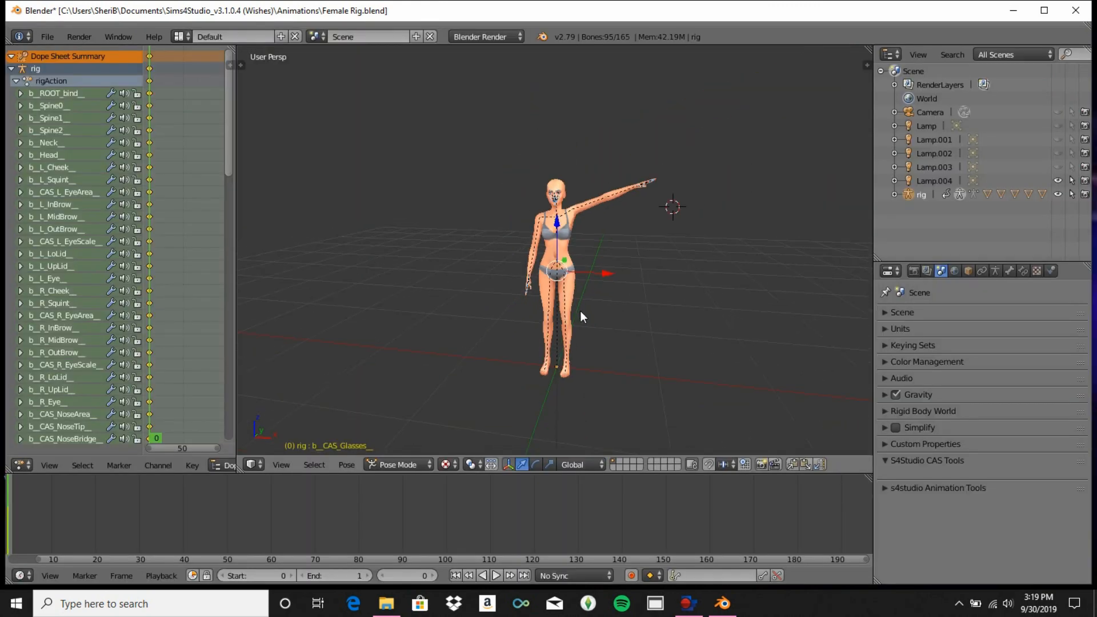
middle_drag(581, 310, 568, 310)
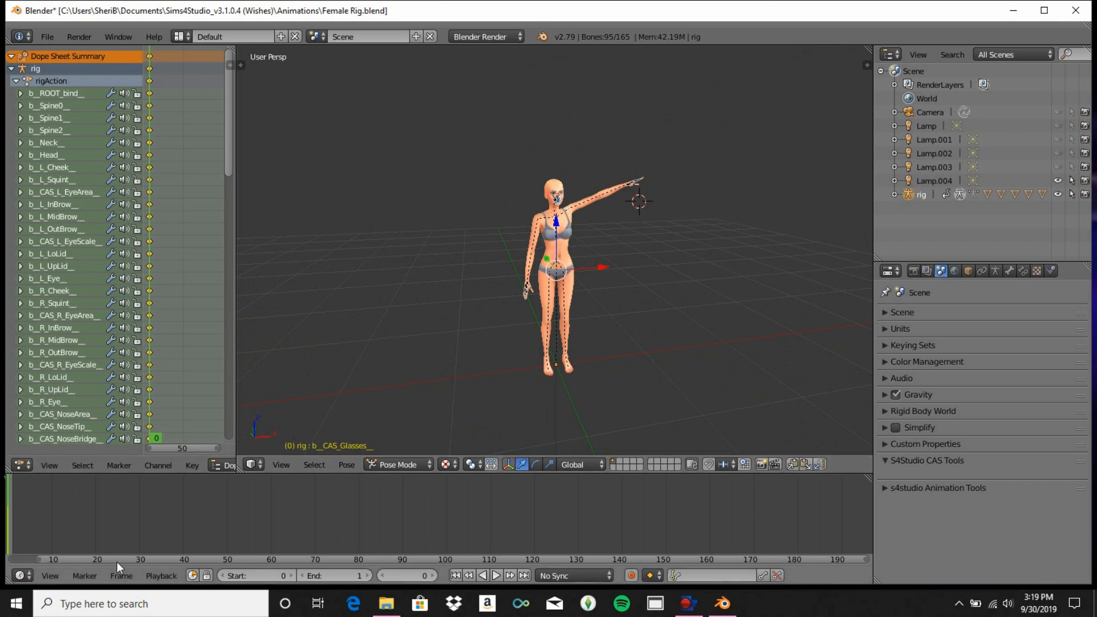
middle_drag(709, 343, 622, 334)
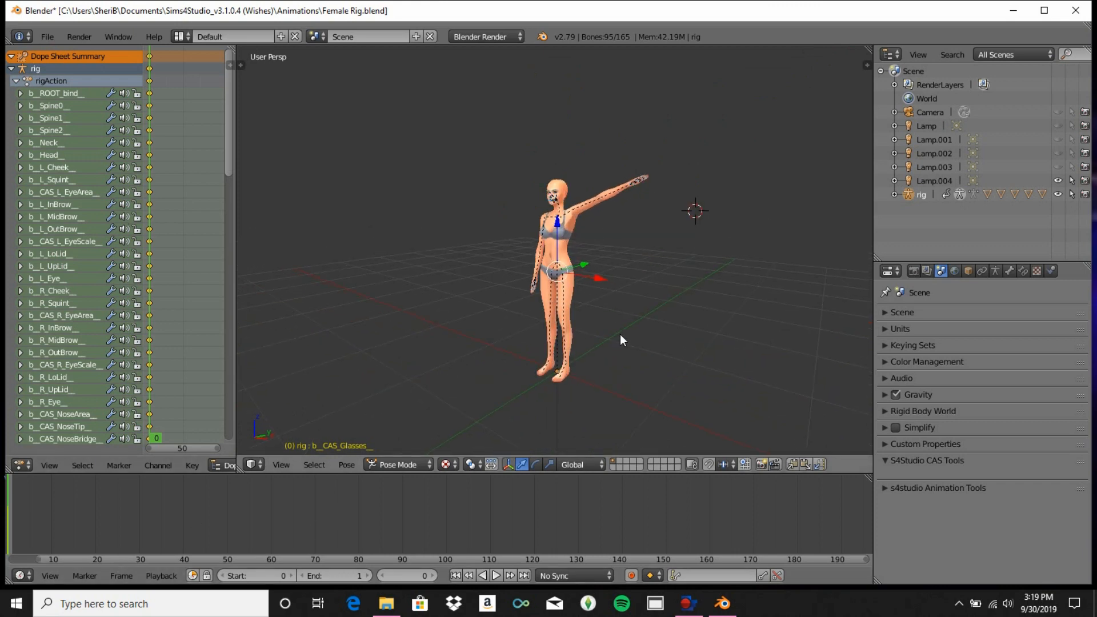
middle_drag(502, 313, 530, 284)
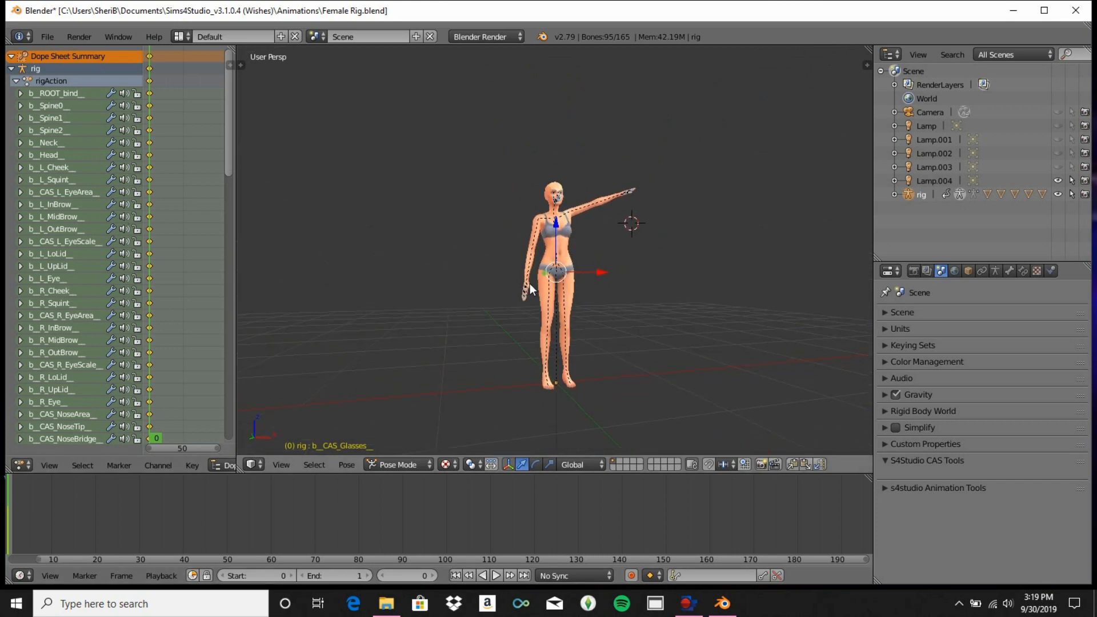
middle_drag(451, 242, 454, 273)
scroll(464, 288, up, 6)
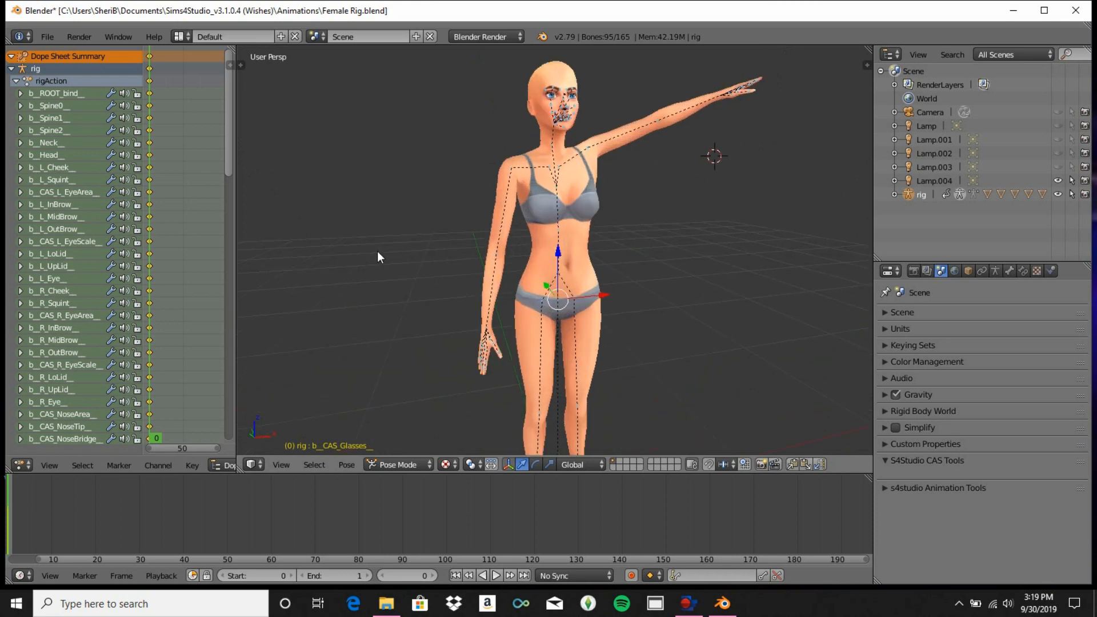
middle_drag(377, 252, 320, 224)
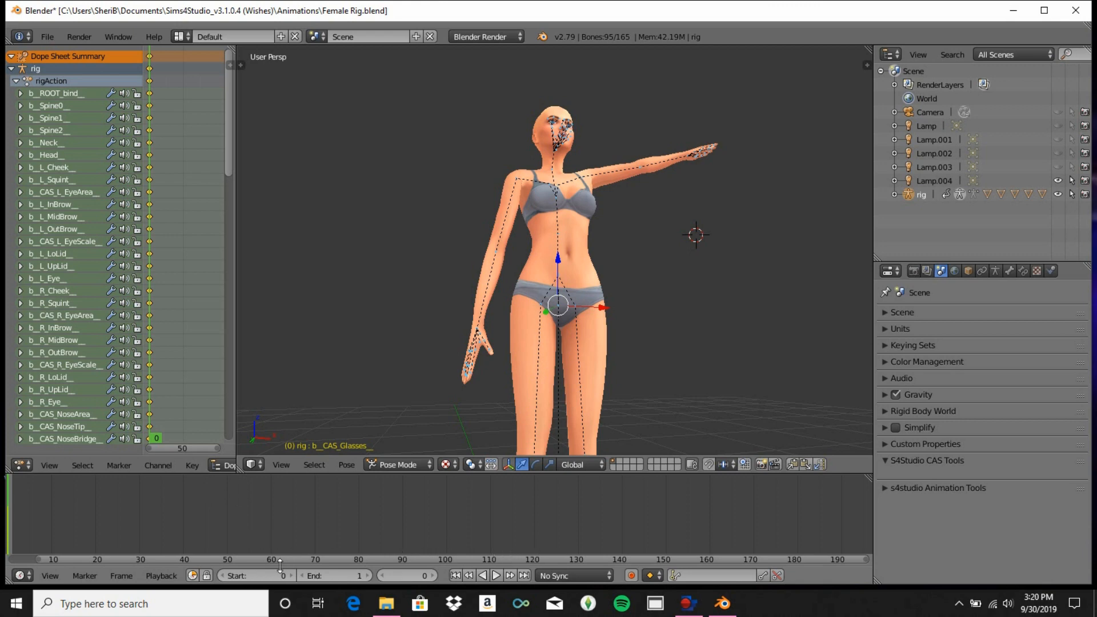
Move the current frame to 120 and extend the animation's end frame to 138.
click(271, 530)
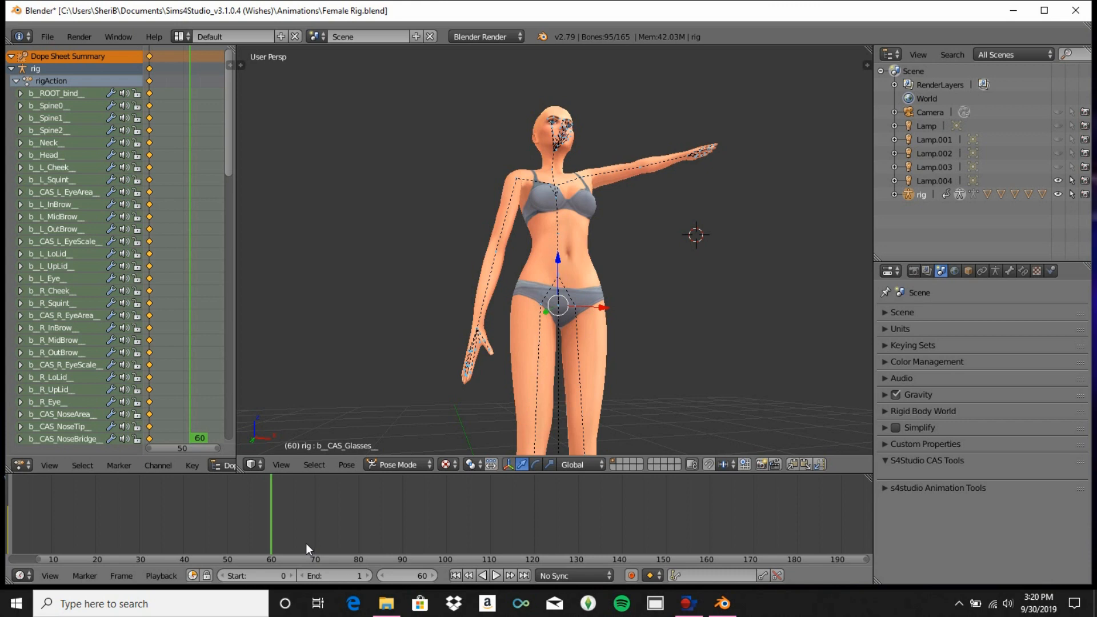
click(536, 513)
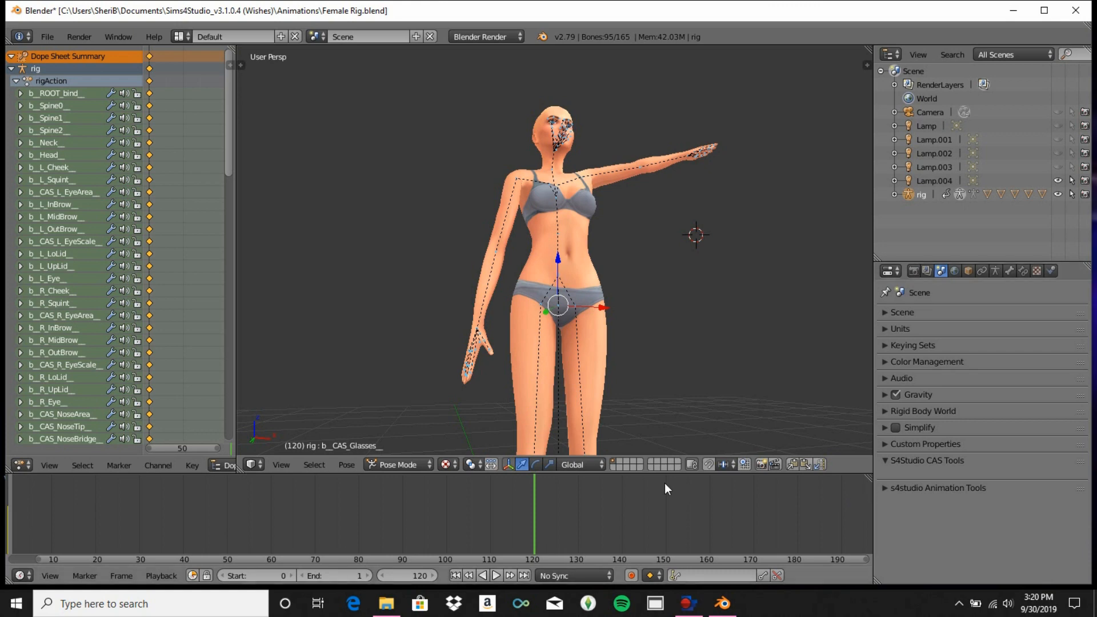
middle_drag(677, 269, 644, 302)
scroll(644, 303, down, 2)
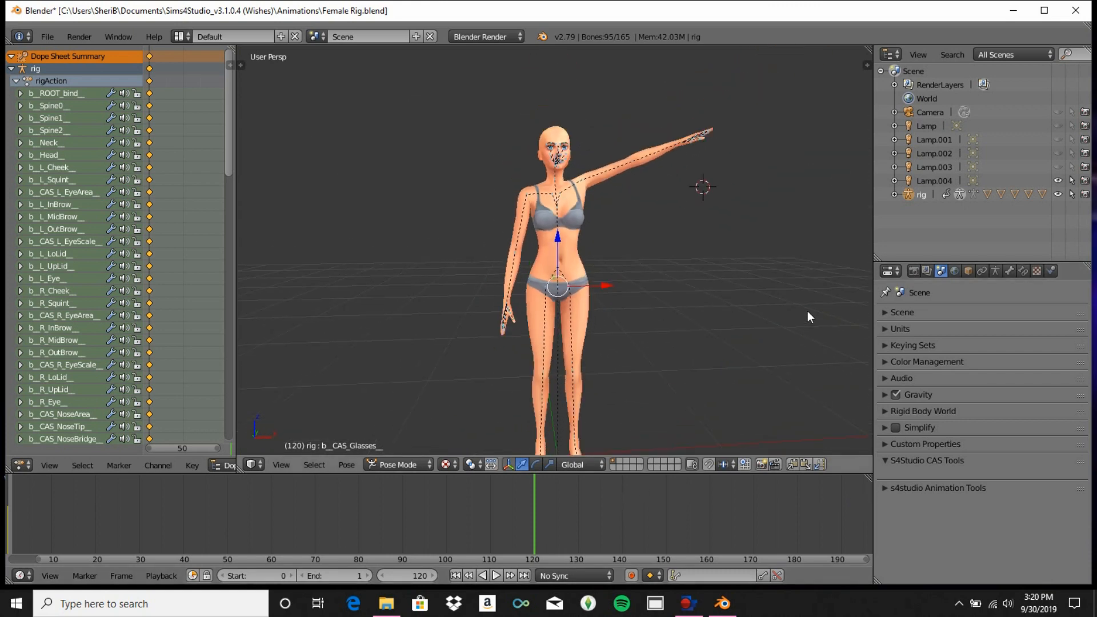
middle_drag(733, 377, 683, 343)
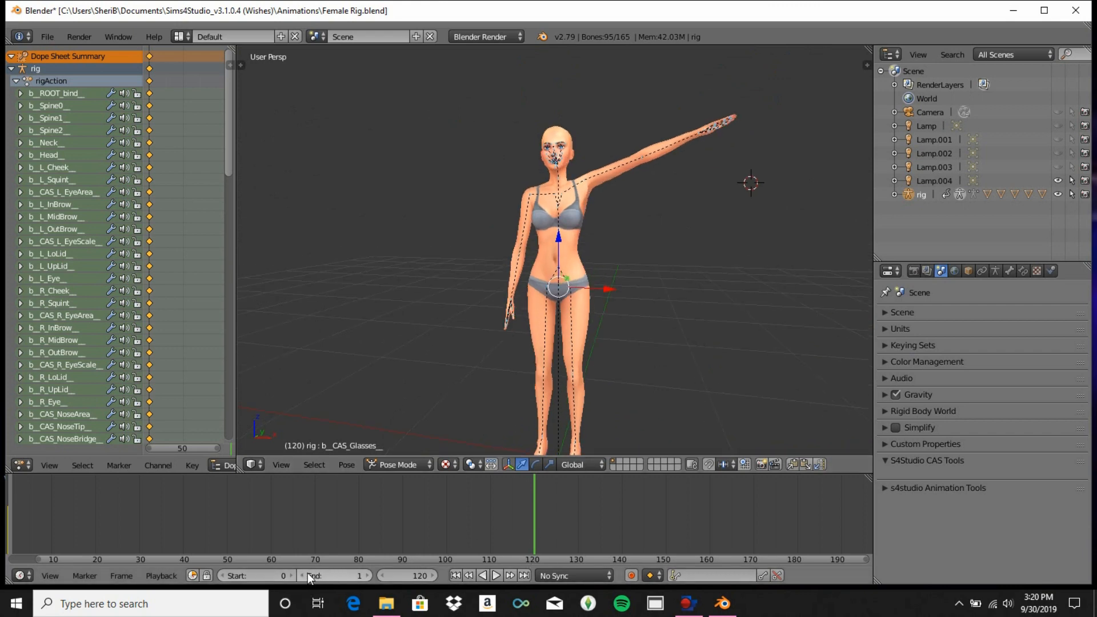
drag(309, 576, 454, 576)
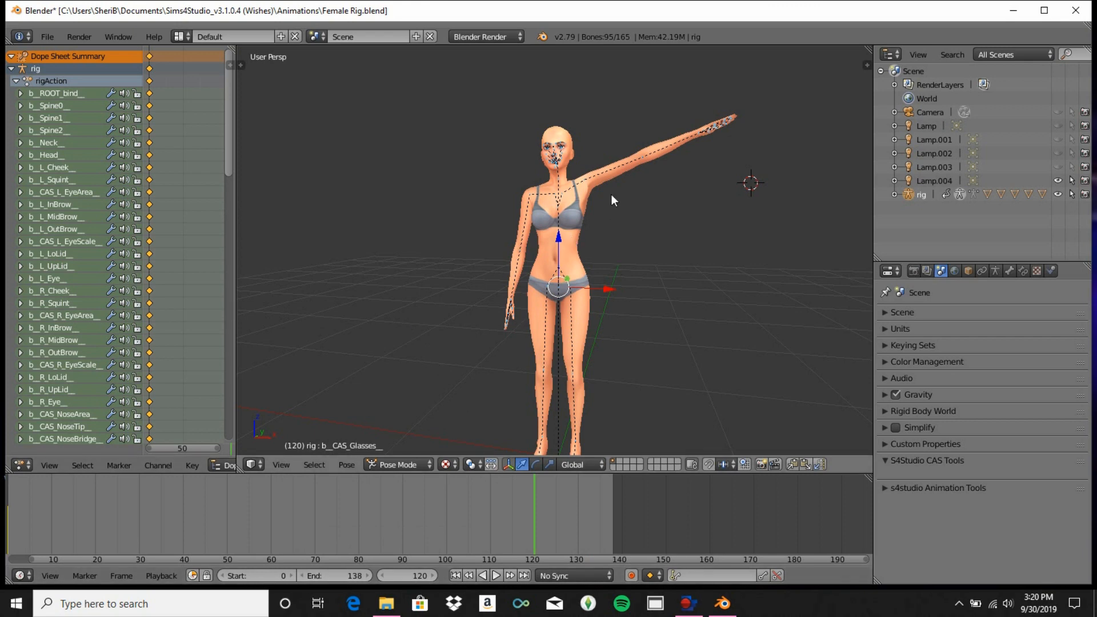
Rotate the b__L_UpperArm__ bone down by about 79 degrees so the left arm points diagonally toward the floor.
right_click(583, 181)
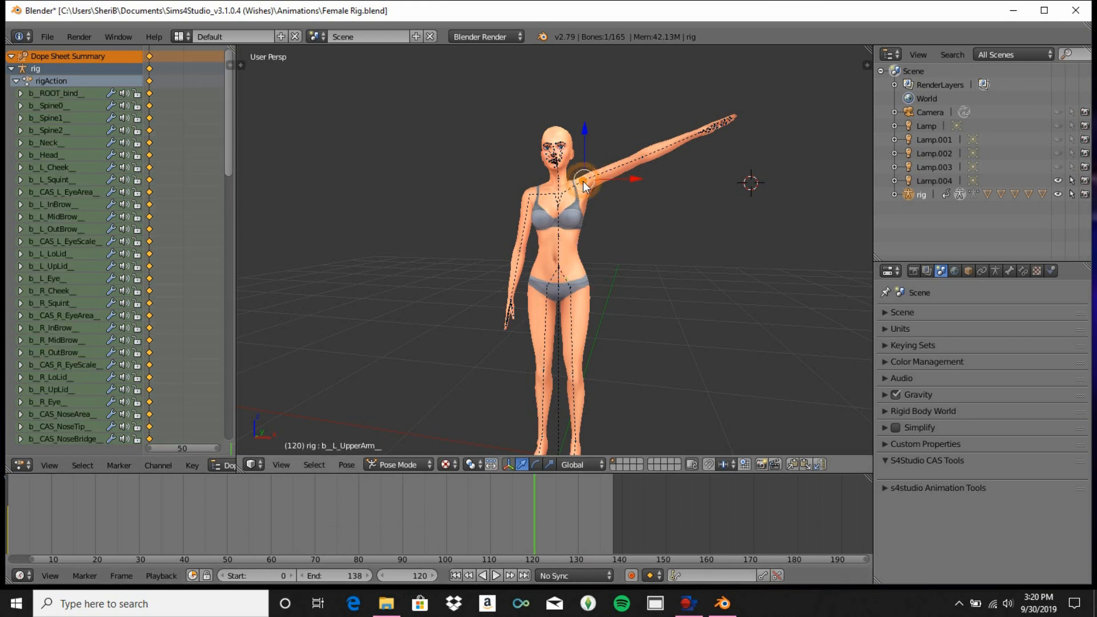
key(r)
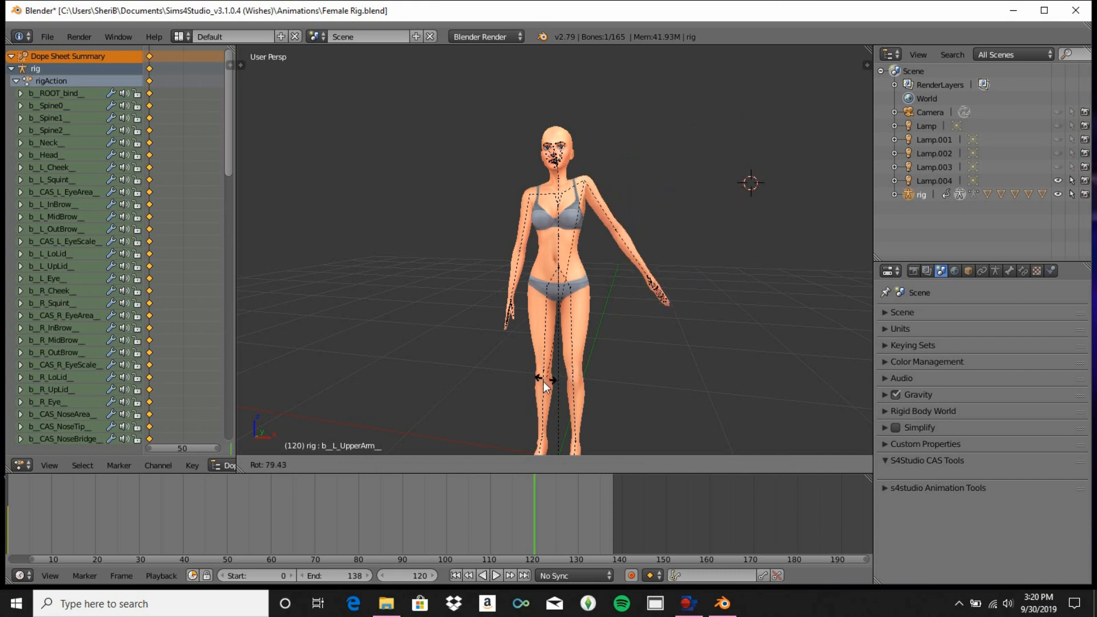
click(543, 382)
Rotate the b__L_Clavicle__ bone down to level the left shoulder, and turn b__L_UpperArm__ slightly outward so the arm hangs beside the body.
right_click(563, 194)
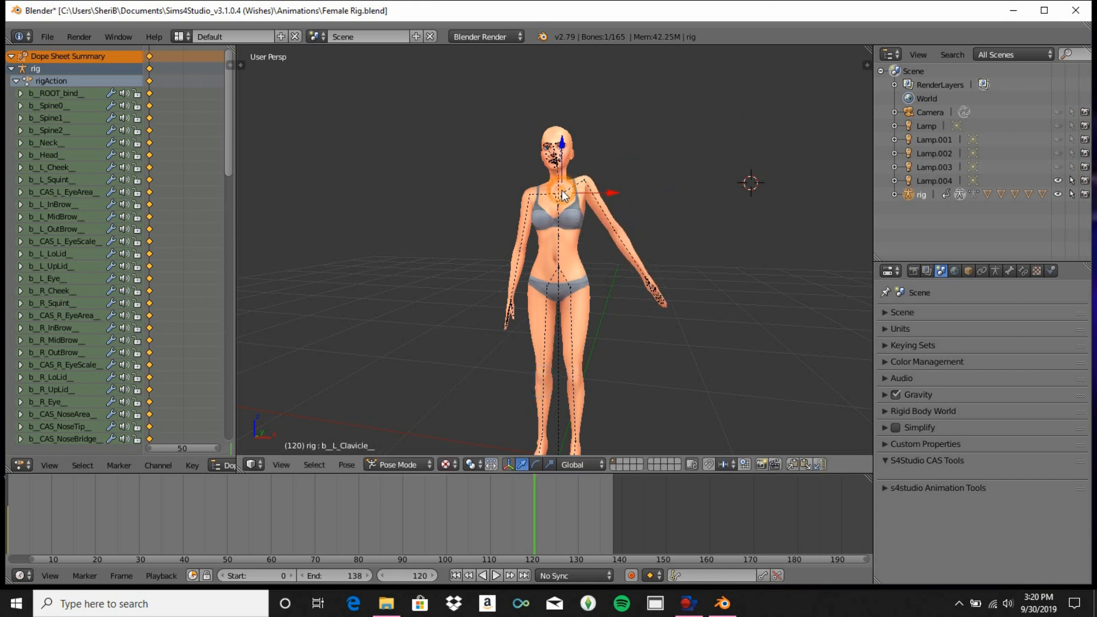
key(r)
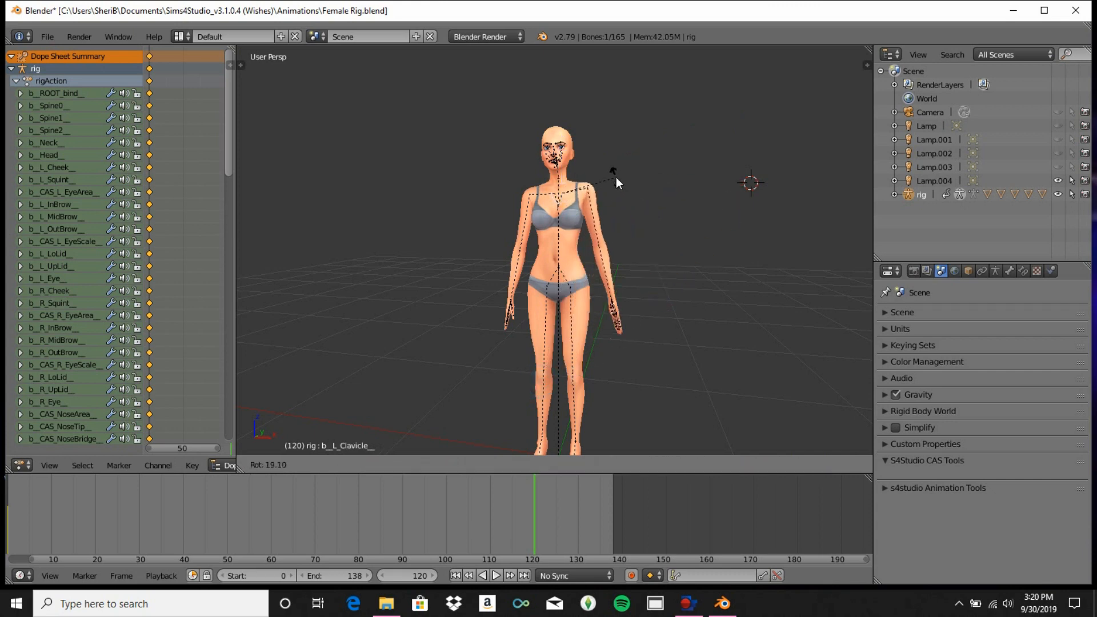
click(619, 186)
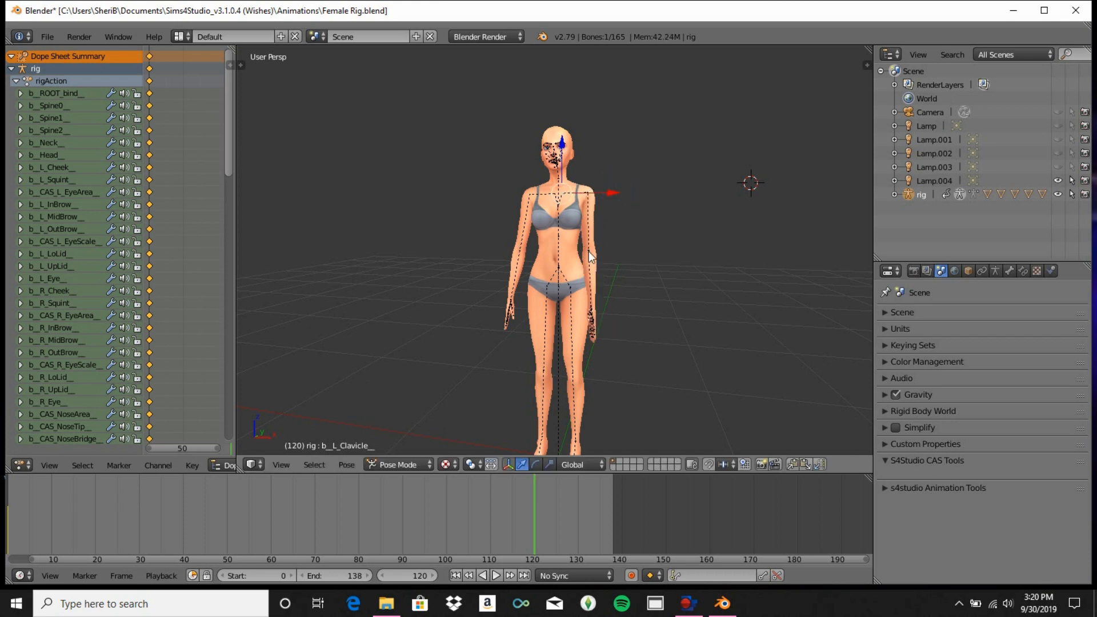
right_click(590, 197)
key(r)
click(599, 305)
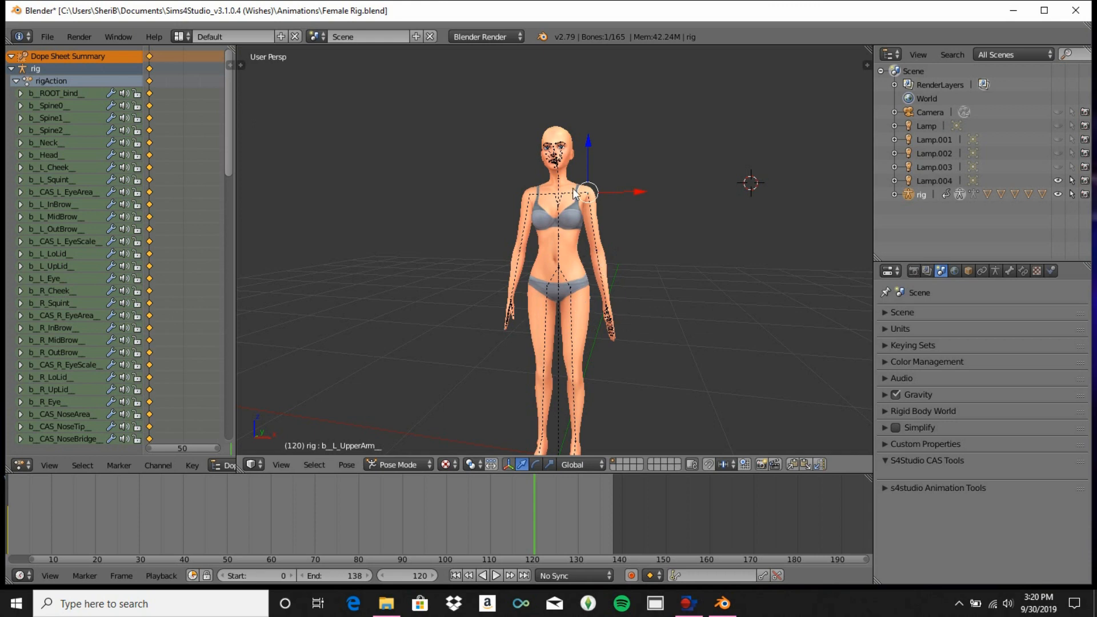
Select all bones and insert a LocRot keyframe for the lowered-arm pose at frame 120.
right_click(558, 151)
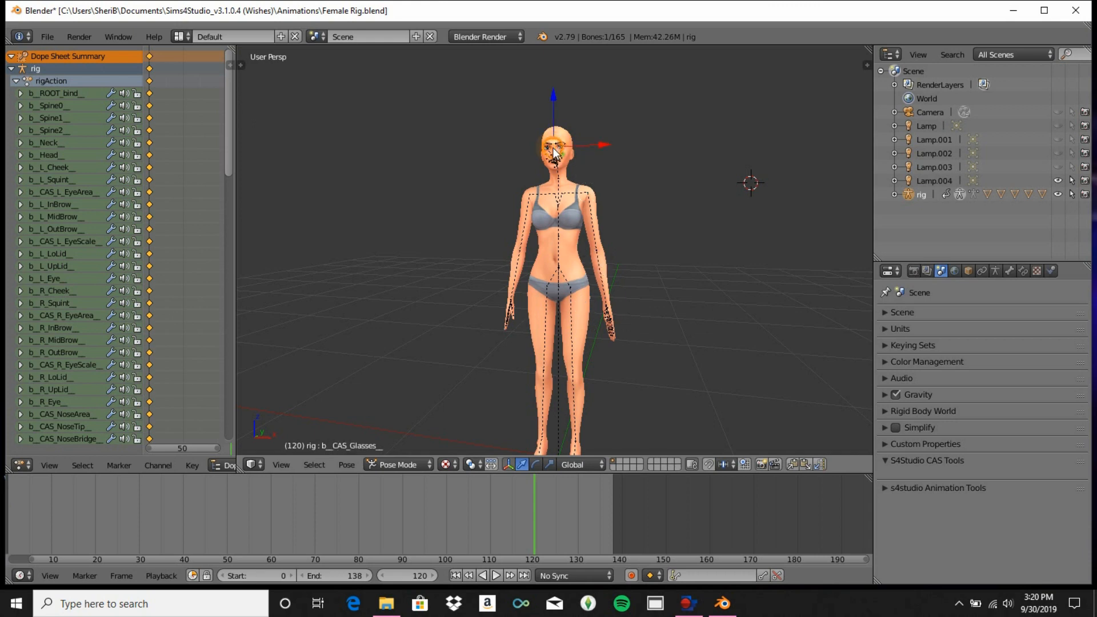
key(a)
key(i)
click(683, 205)
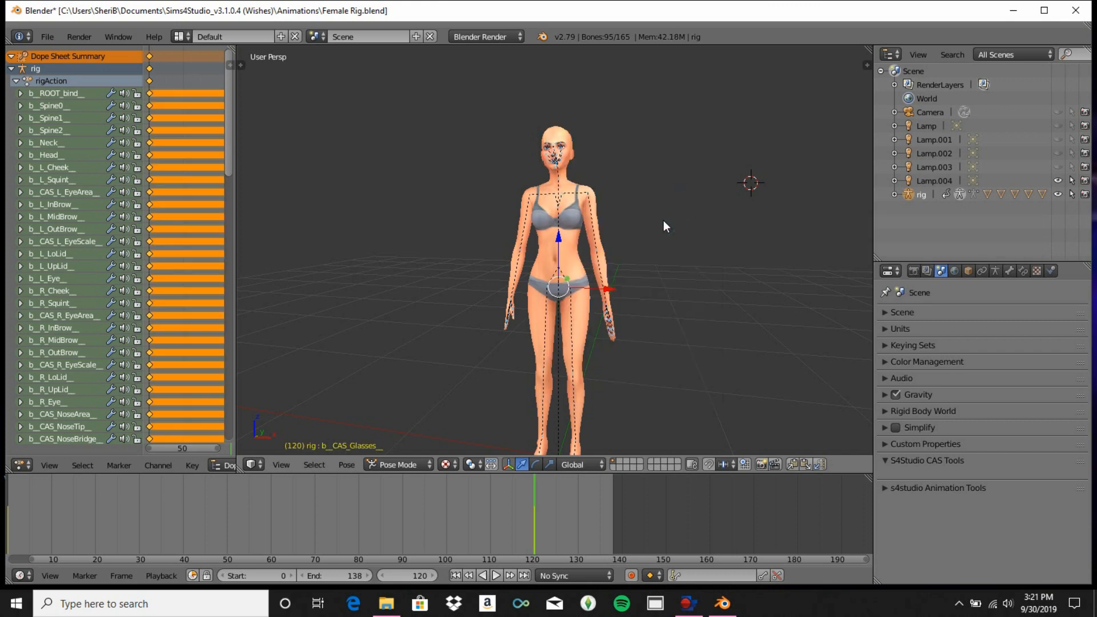
Play the arm-lowering animation from the first frame, stop it, and return to frame 120.
middle_drag(467, 308, 475, 332)
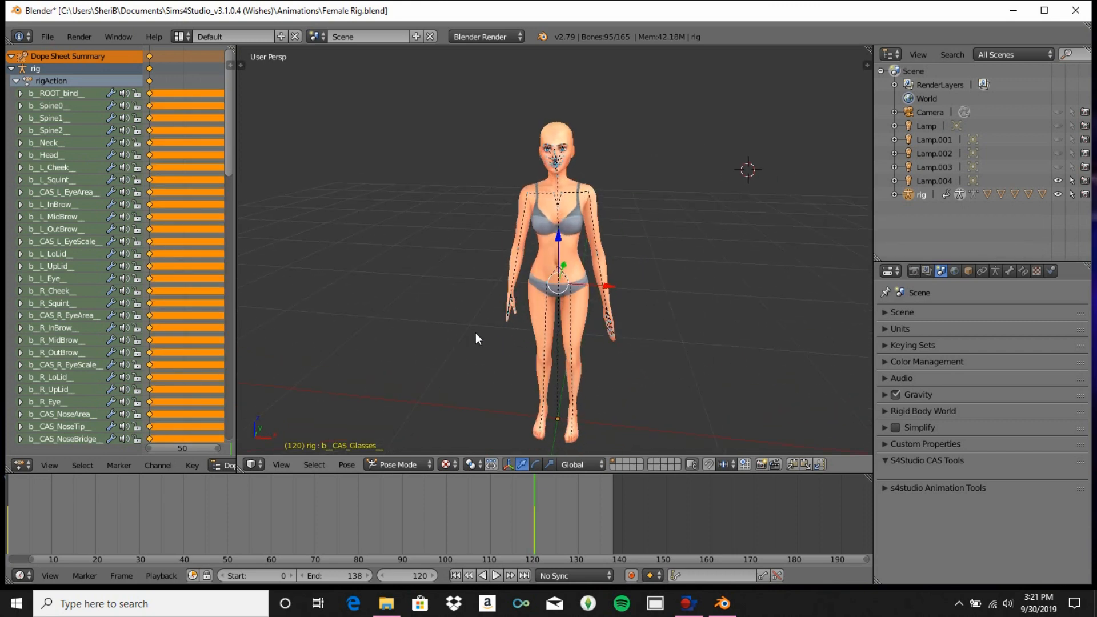
click(455, 575)
click(495, 576)
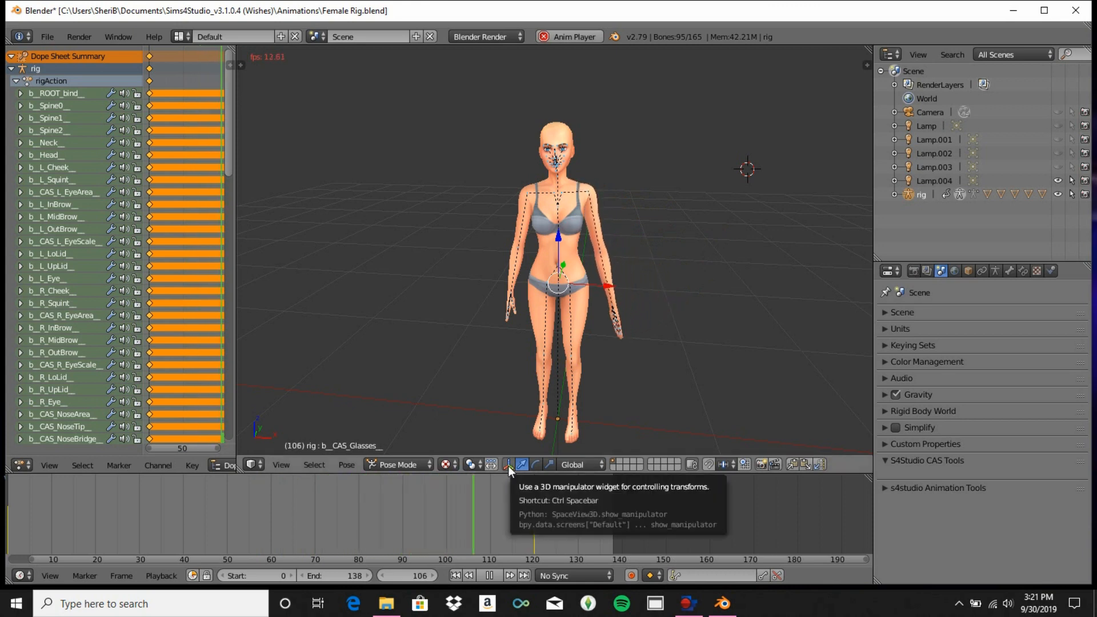
click(489, 576)
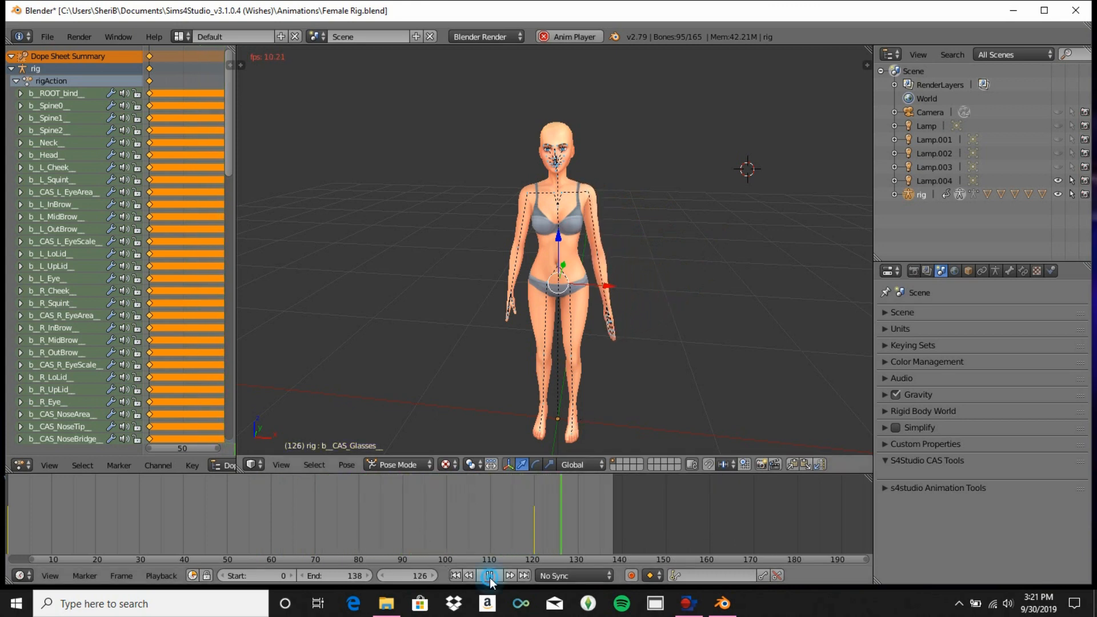
click(533, 529)
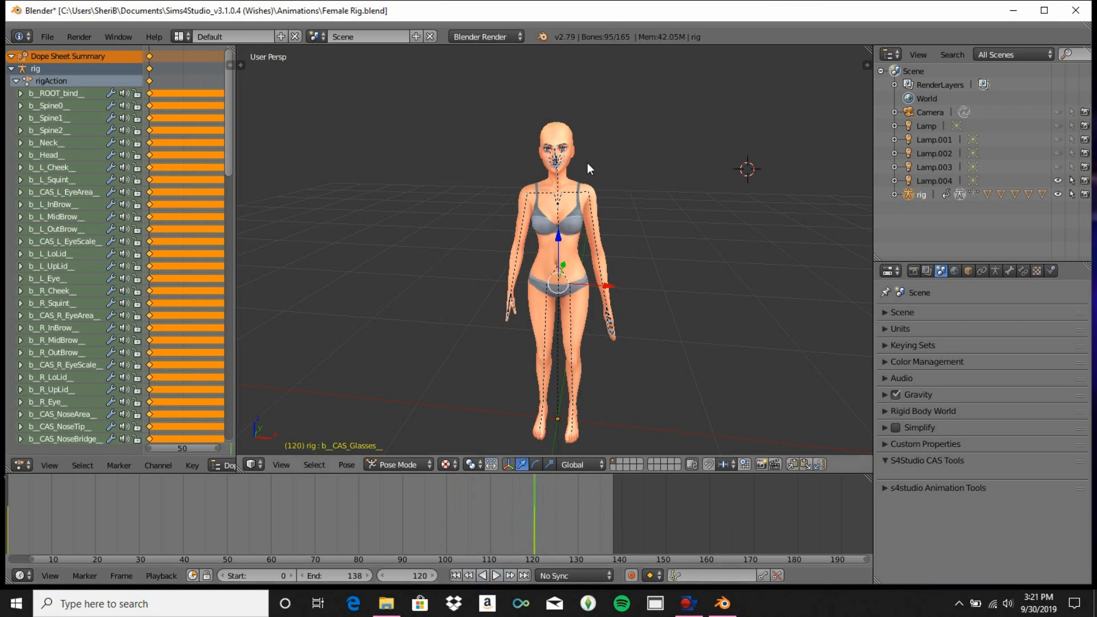
Reselect all bones, insert the LocRot keyframe at frame 120 again, and copy the pose to the buffer.
right_click(556, 152)
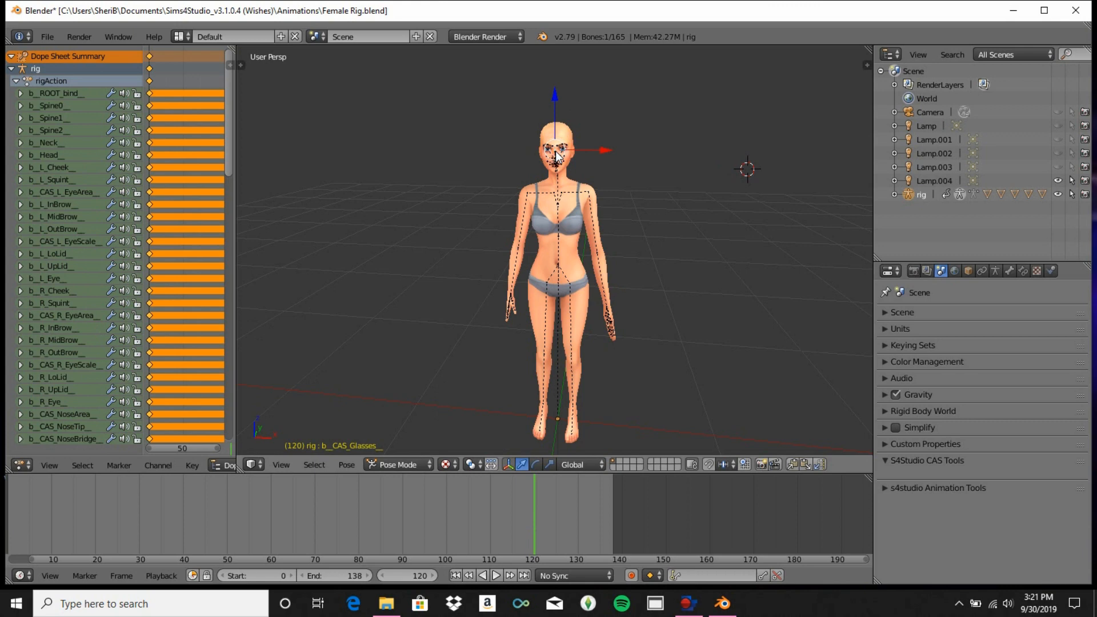
key(a)
key(a)
key(i)
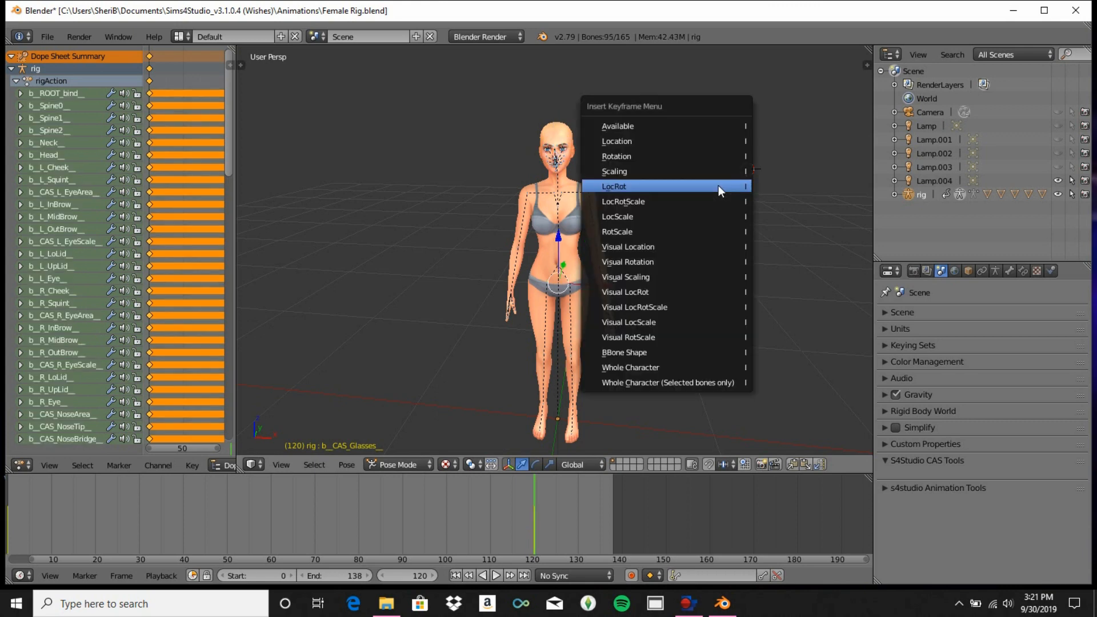
click(718, 185)
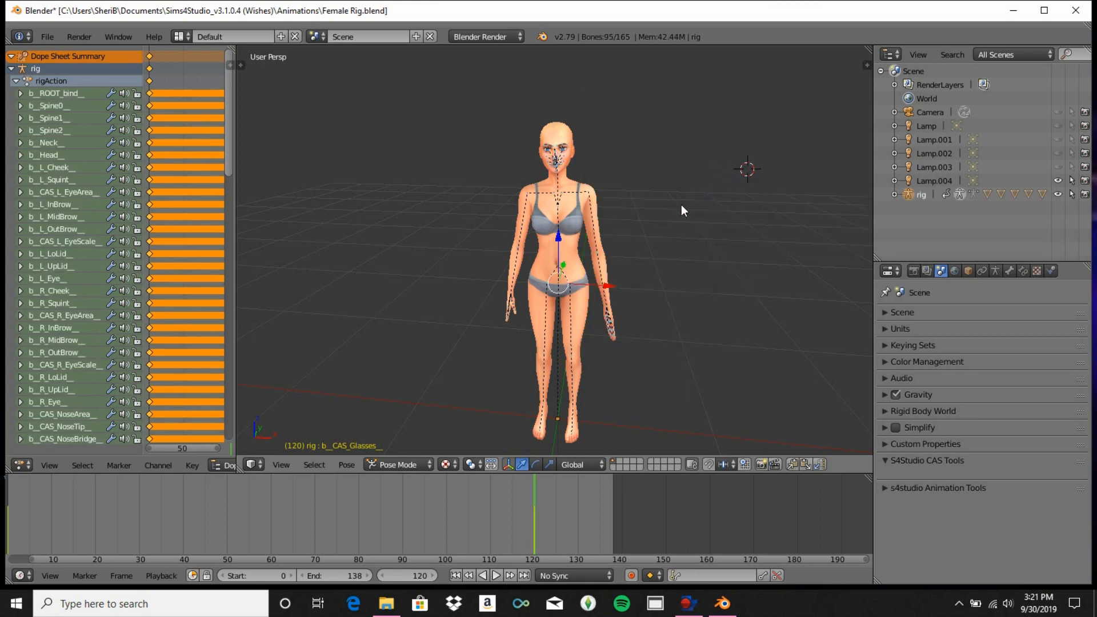
key(ctrl+c)
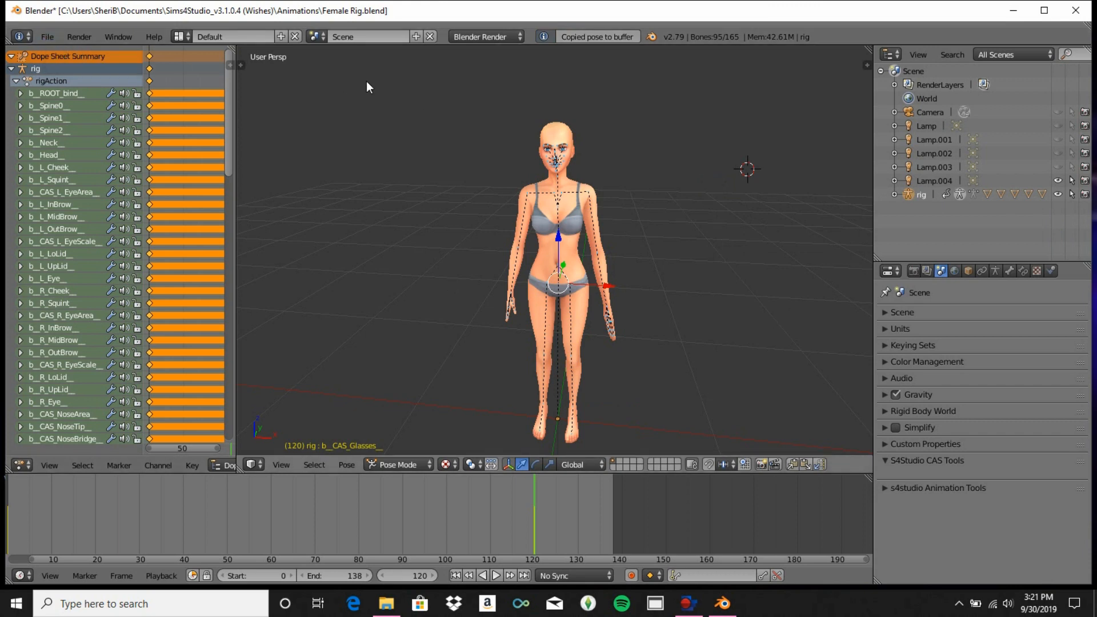
Reopen Female Rig.blend from the recently used files.
click(48, 37)
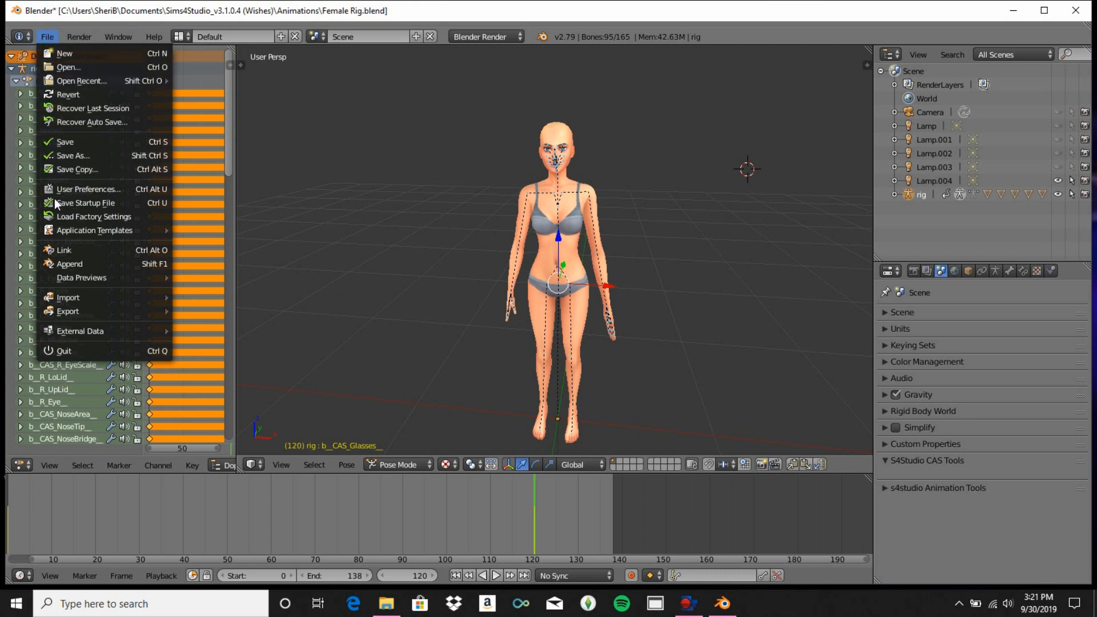
click(47, 38)
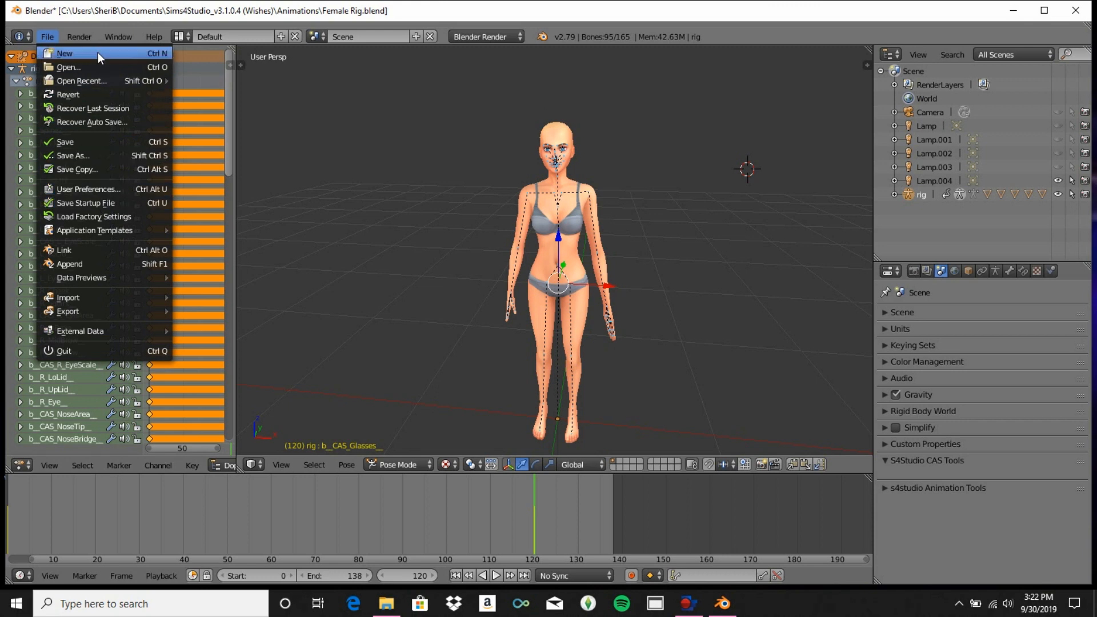
mouse_move(98, 84)
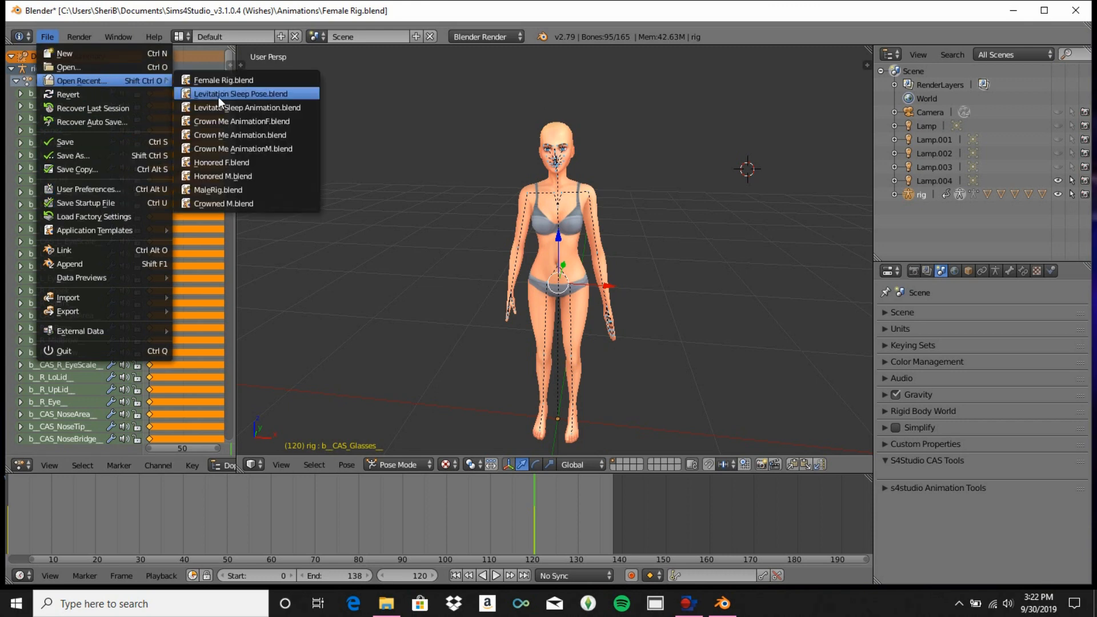
click(222, 81)
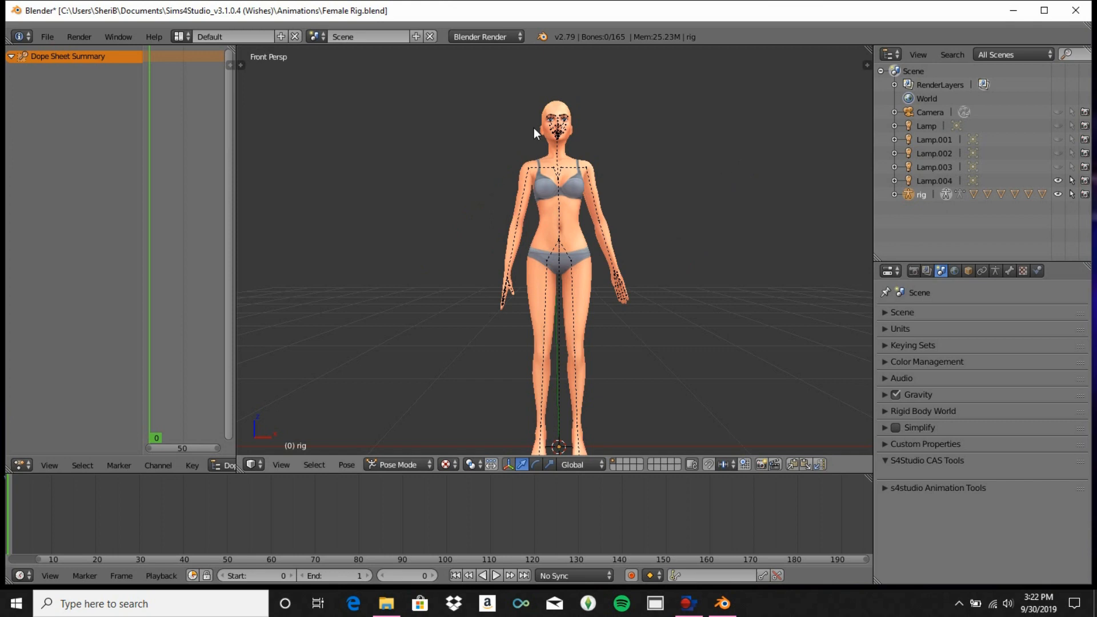
Select all bones of the reopened rig and insert a LocRot keyframe at frame 0.
right_click(558, 130)
key(a)
key(i)
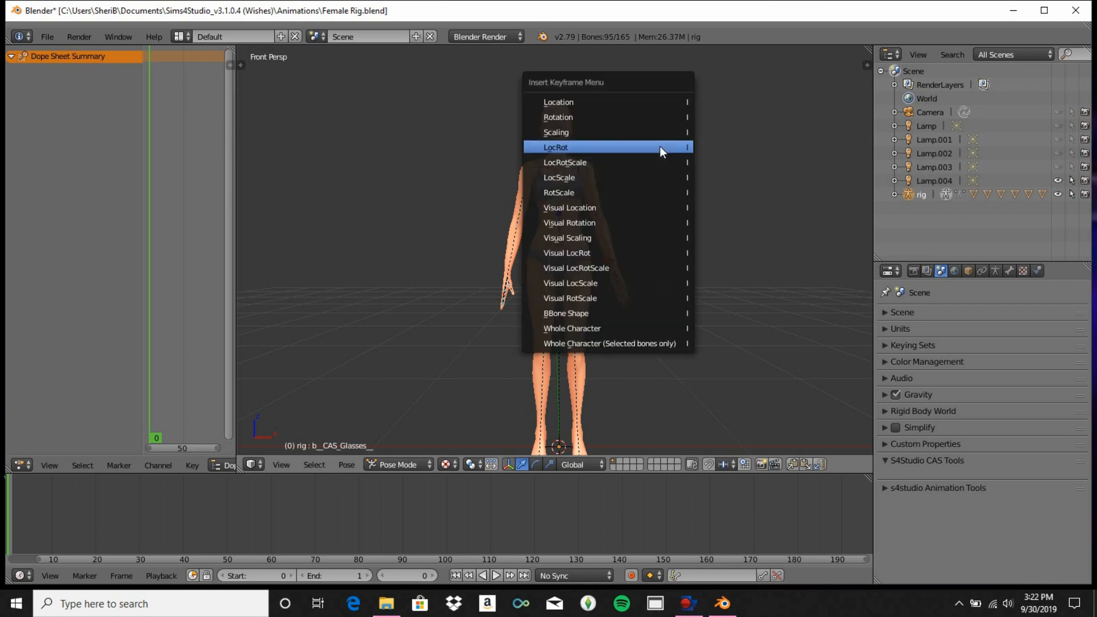
click(574, 147)
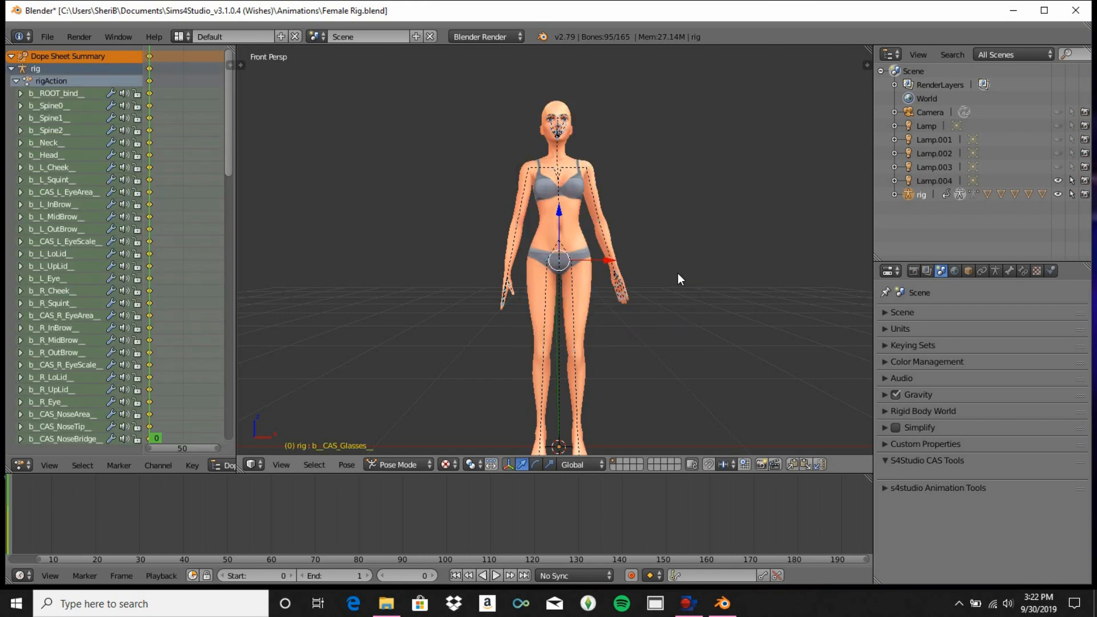
middle_drag(678, 273, 588, 325)
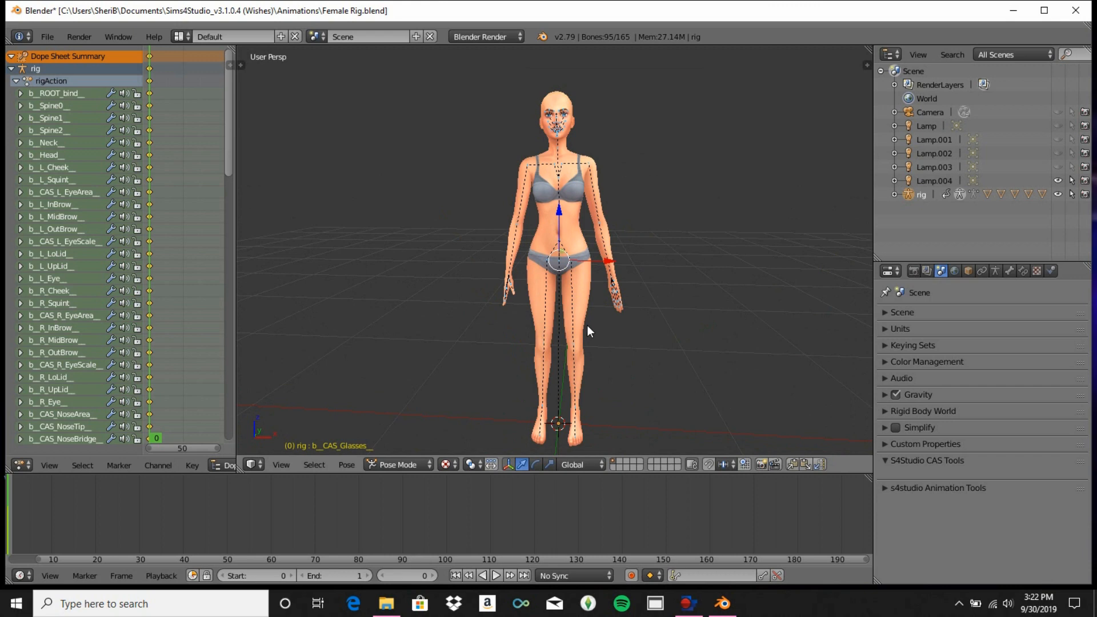
click(47, 37)
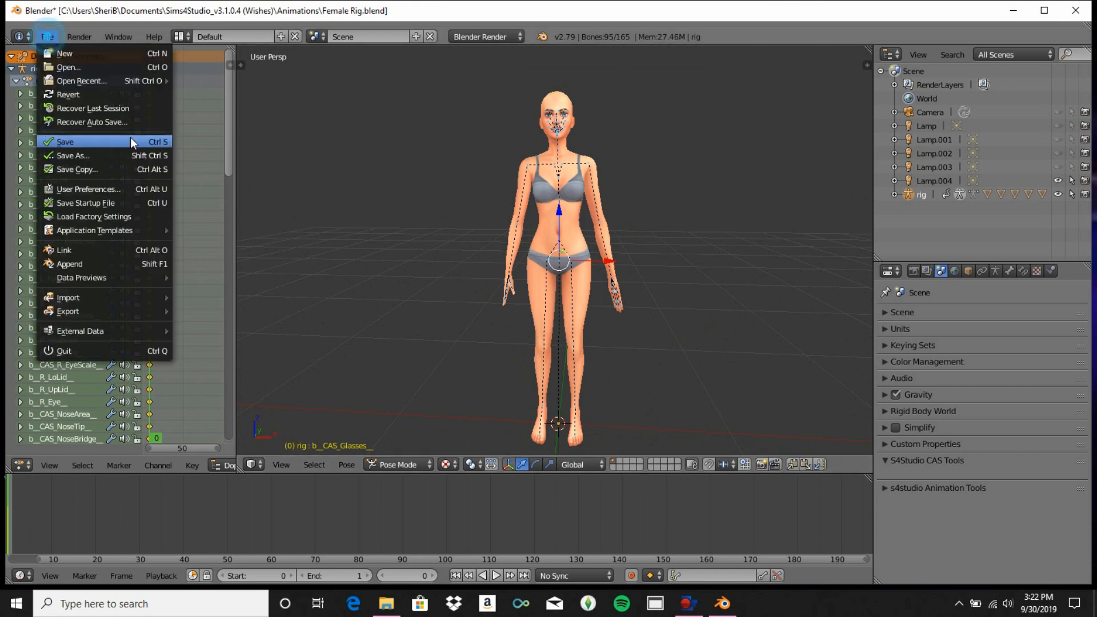
click(103, 153)
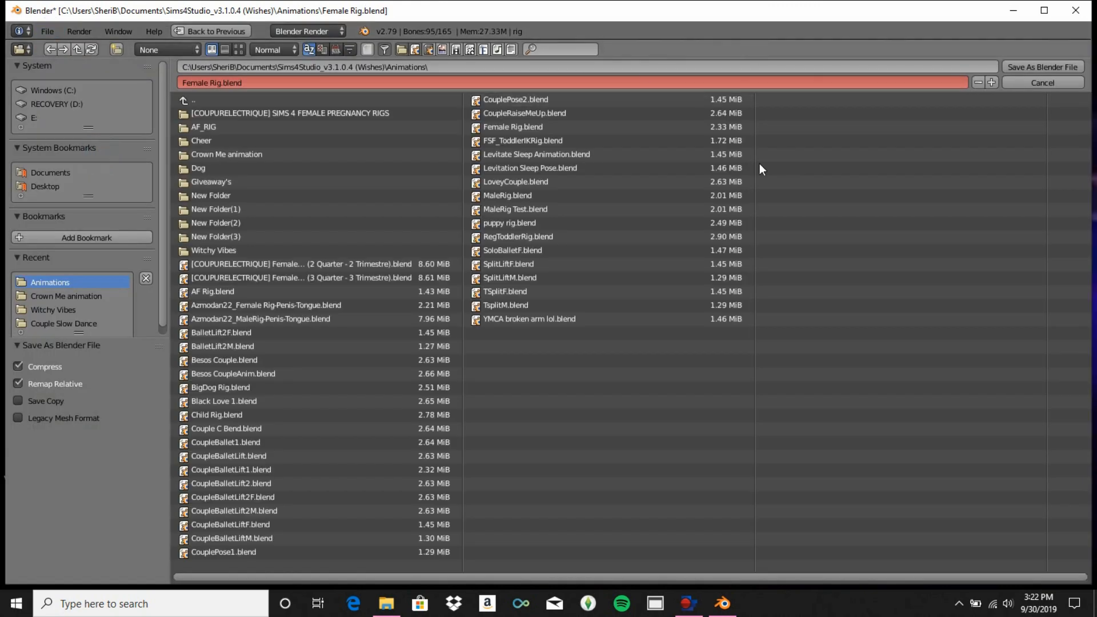
click(1060, 83)
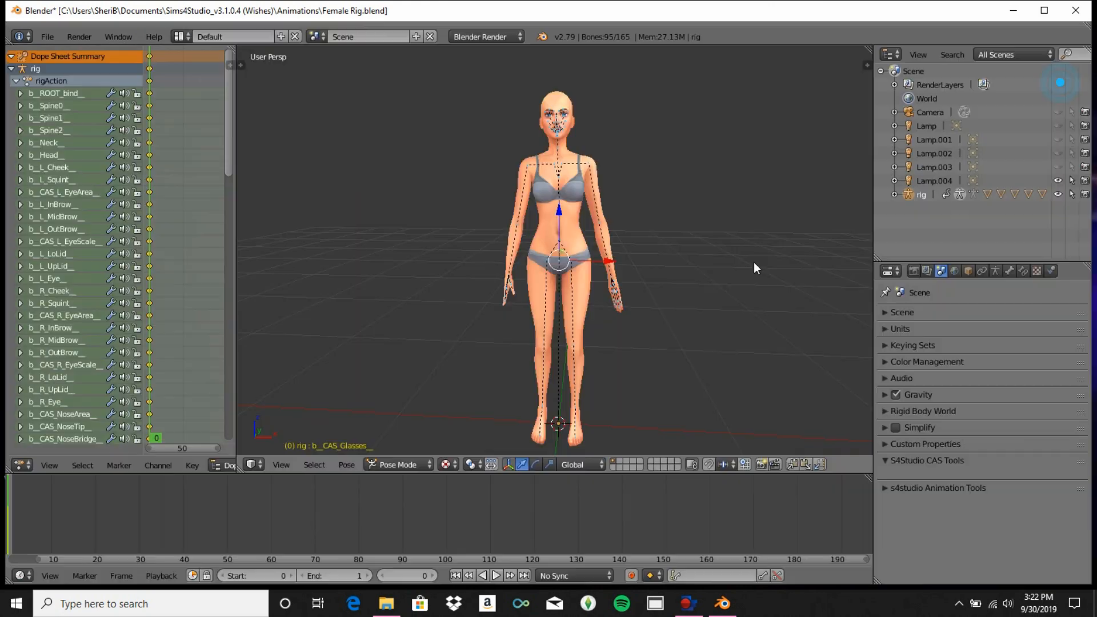
middle_drag(602, 234, 719, 222)
scroll(700, 230, down, 3)
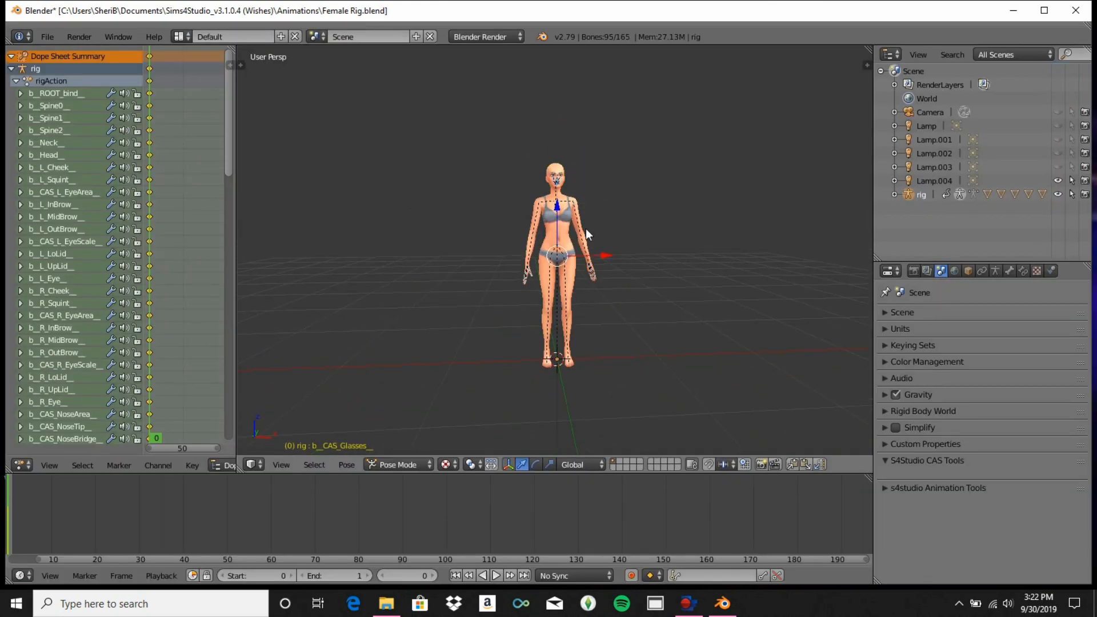
middle_drag(585, 228, 456, 239)
scroll(512, 292, up, 9)
scroll(456, 238, down, 5)
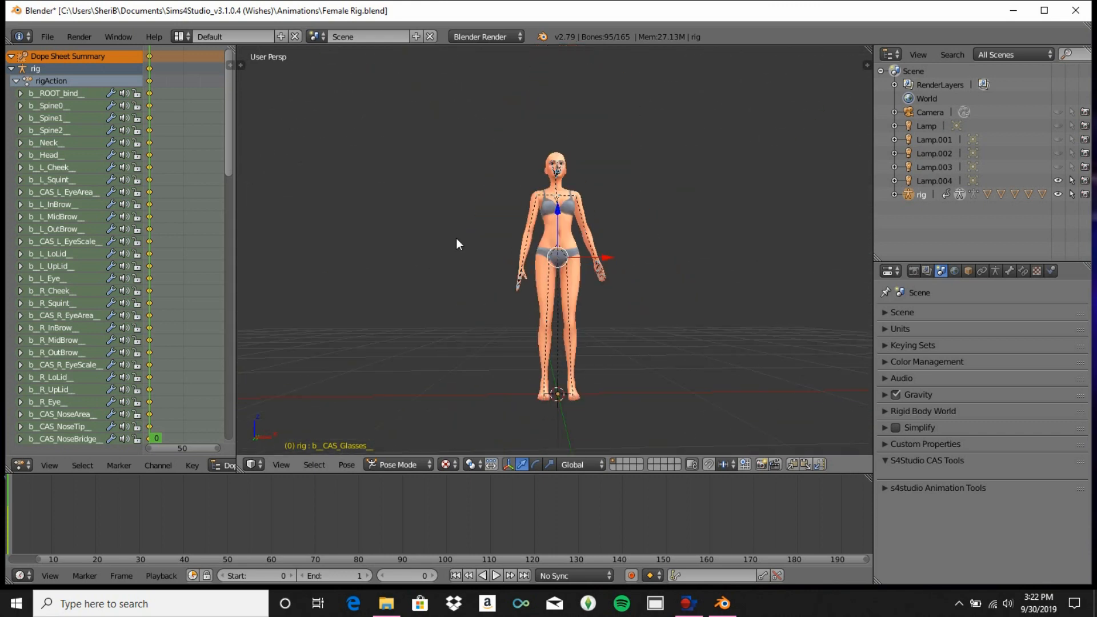
Exit Blender without saving the changes to the rig file.
click(1073, 19)
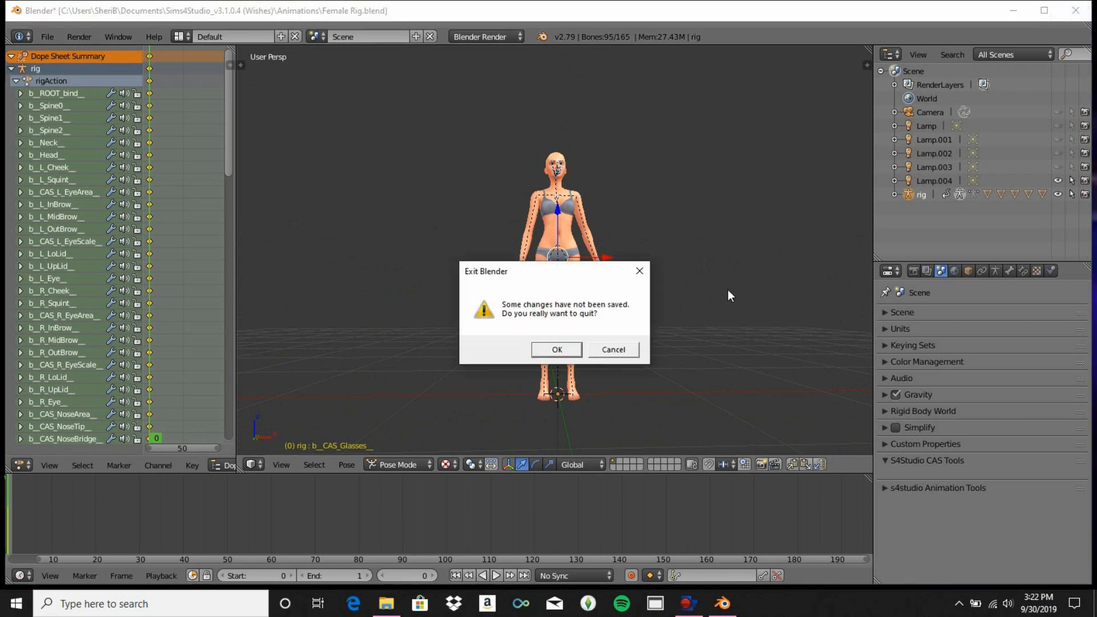
click(610, 350)
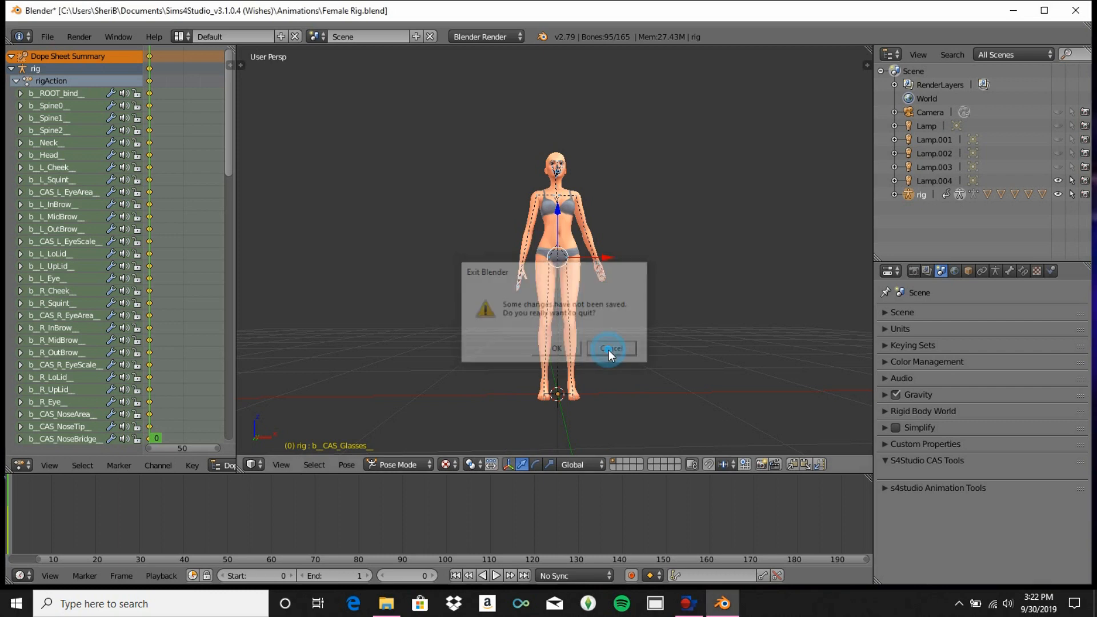
click(1074, 11)
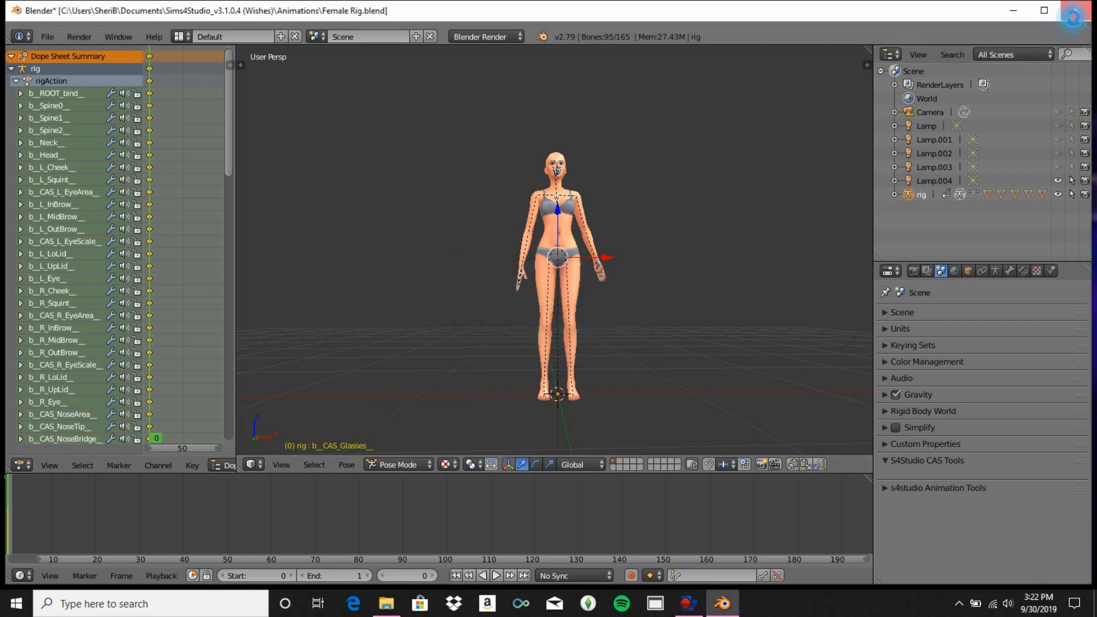
click(563, 348)
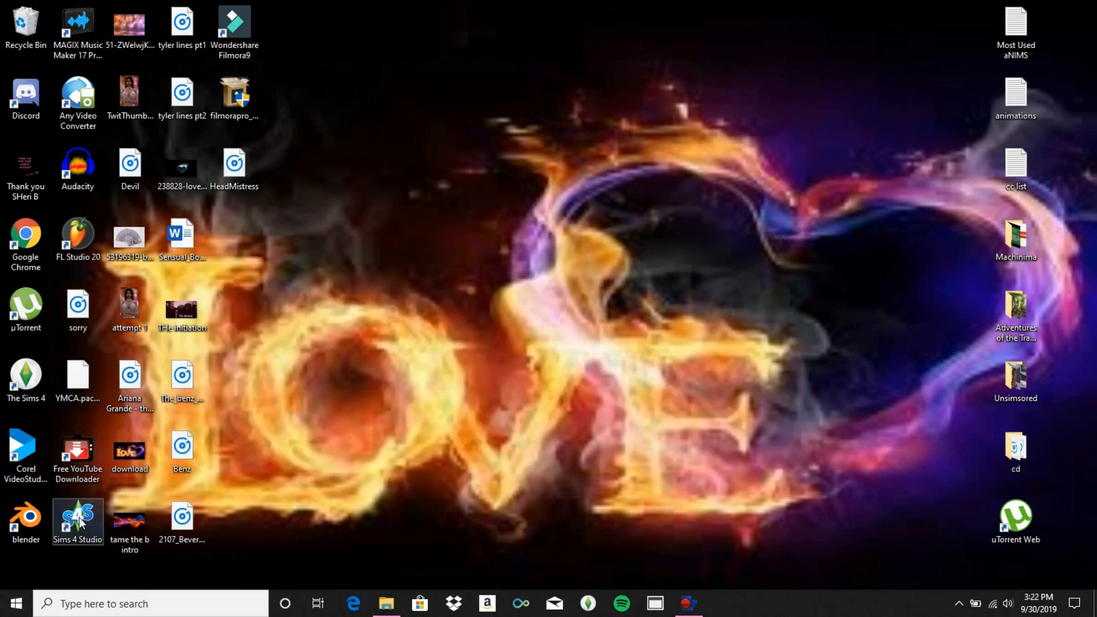
Launch Sims 4 Studio and create a Clip Pack animation package saved as praying in the Animations folder.
click(79, 522)
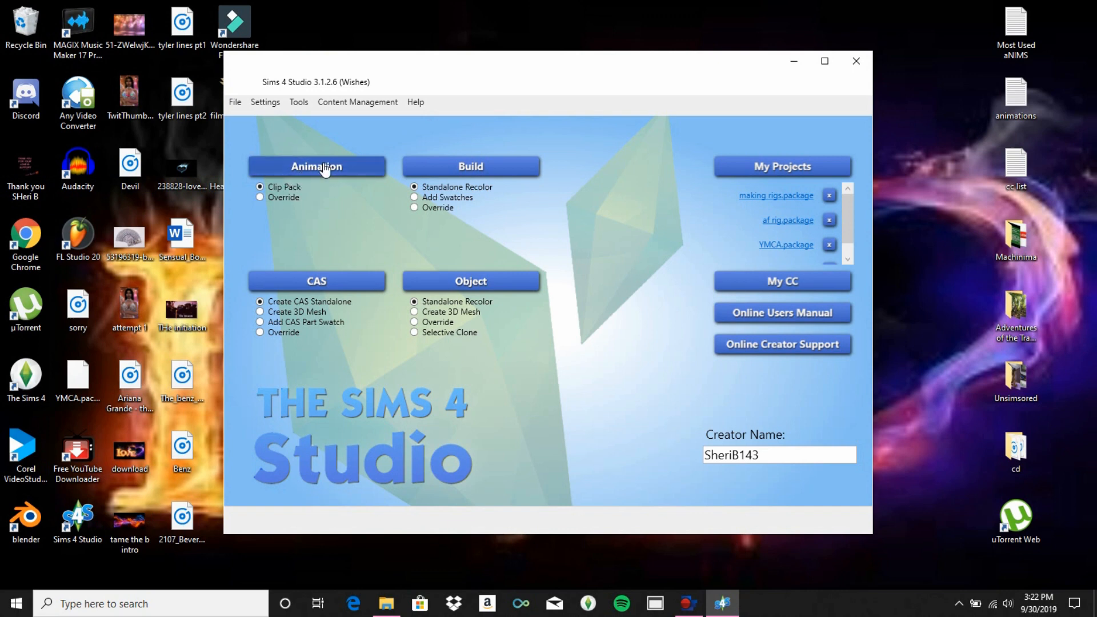
click(298, 166)
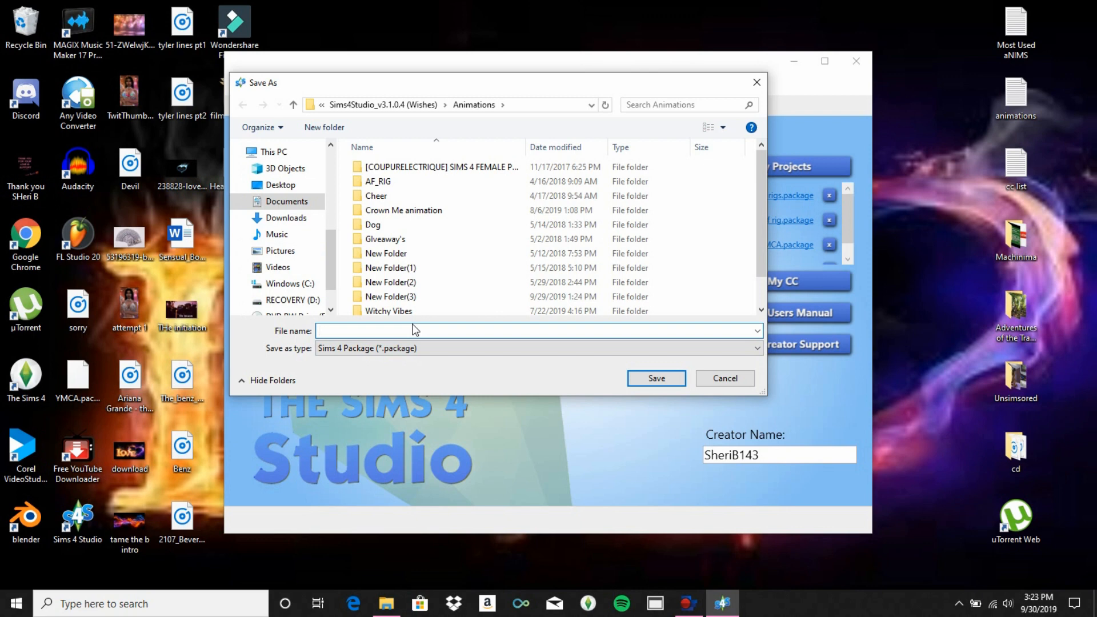
text(praying)
click(655, 379)
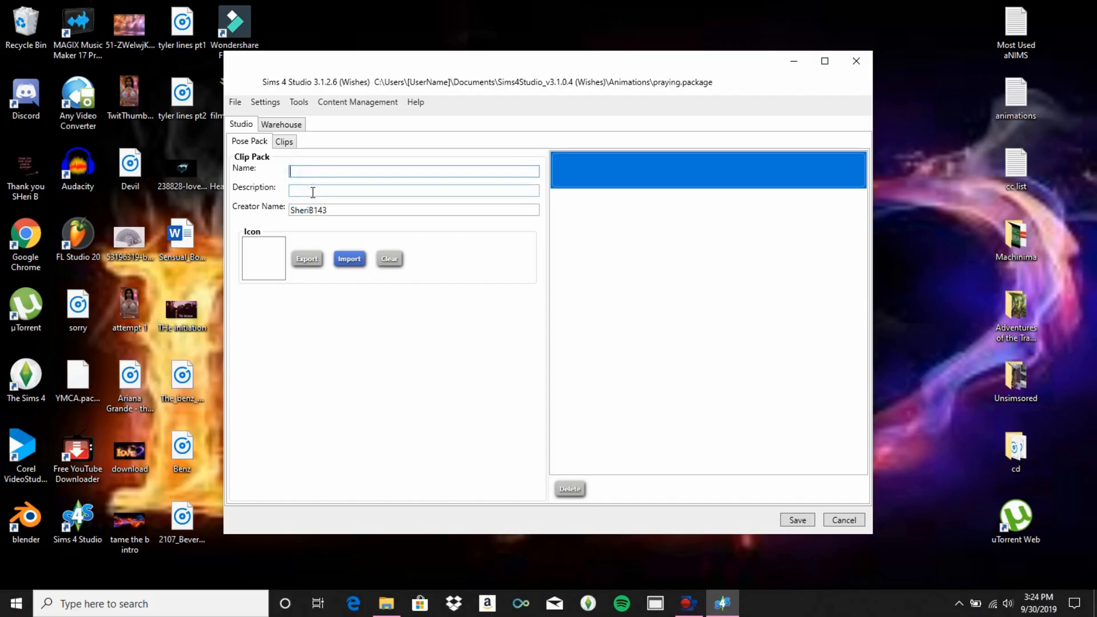
Go to the pack's clip settings and start importing an animation for clip 1.
click(311, 191)
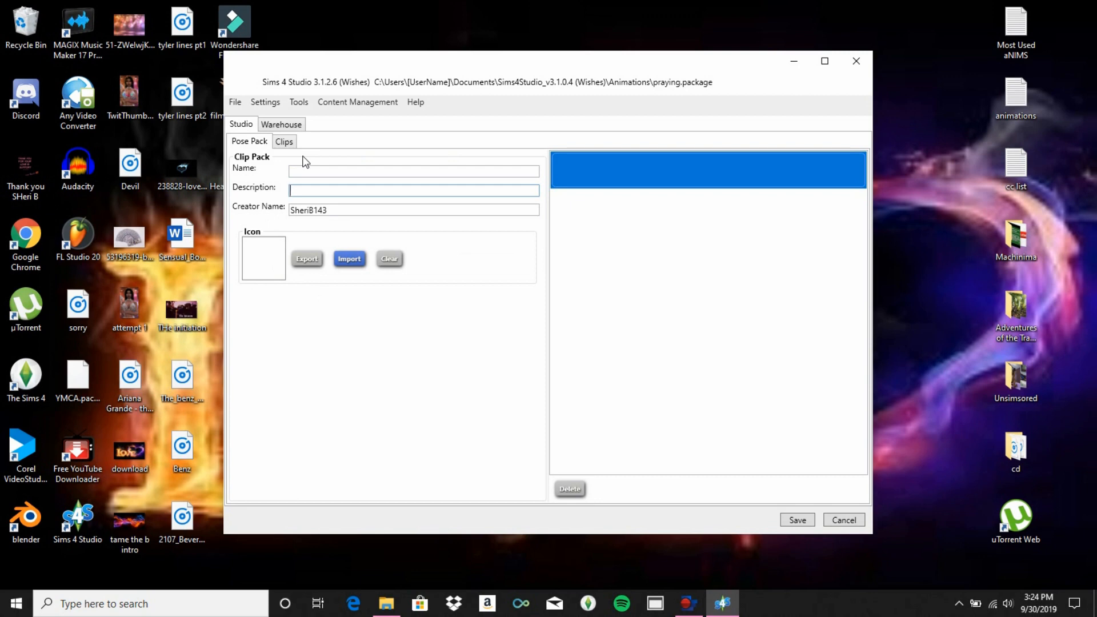
click(283, 142)
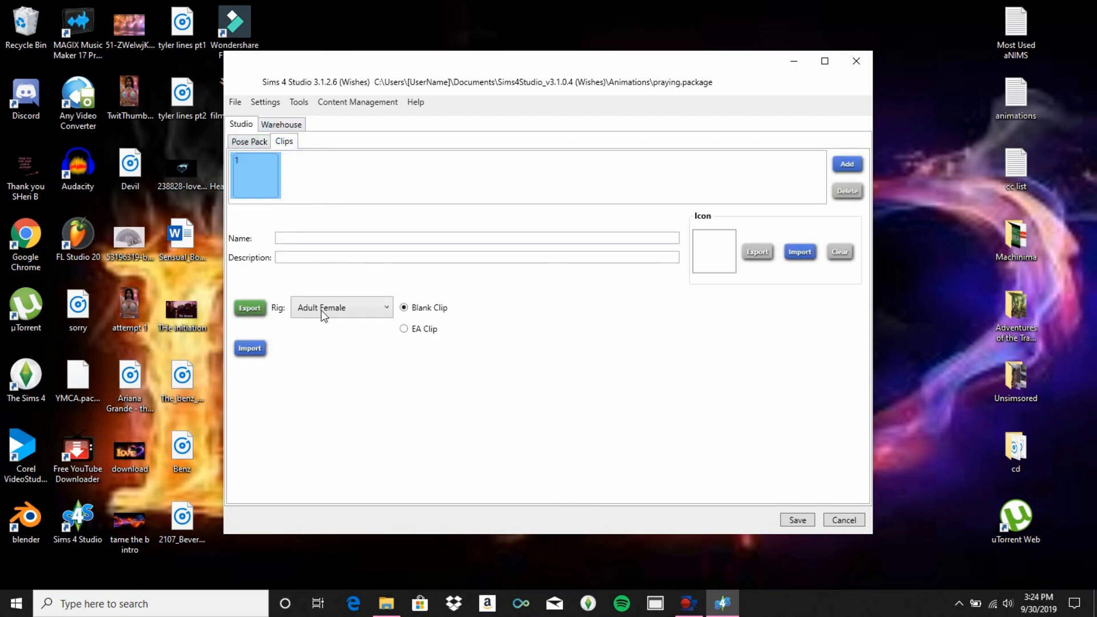
click(244, 352)
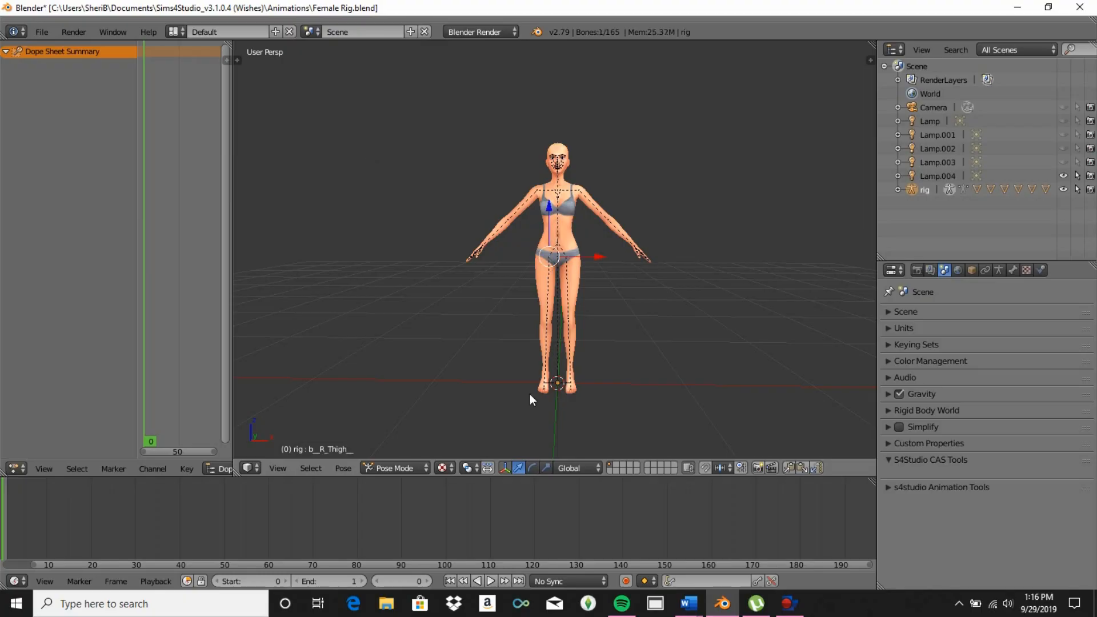
In Blender, rotate the right and left upper arm bones down so both arms hang beside the body.
right_click(513, 216)
key(r)
click(562, 270)
right_click(605, 216)
key(r)
click(582, 271)
scroll(558, 140, up, 2)
scroll(558, 140, down, 1)
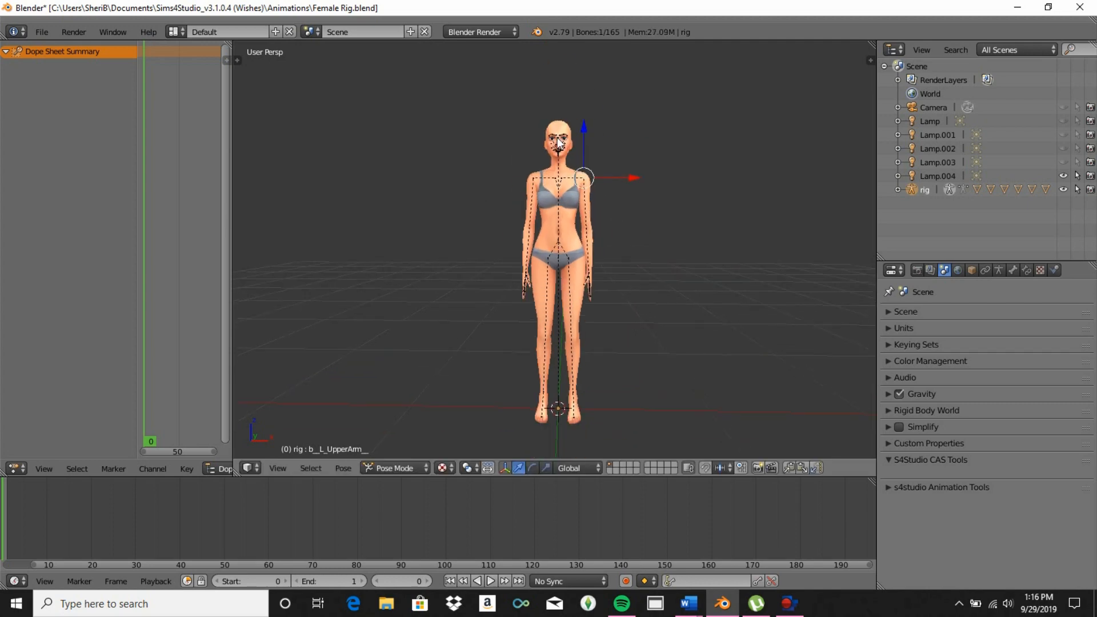
Select all bones and insert a keyframe for the arms-down pose at frame 0.
right_click(557, 139)
middle_drag(510, 181, 465, 220)
scroll(465, 140, up, 2)
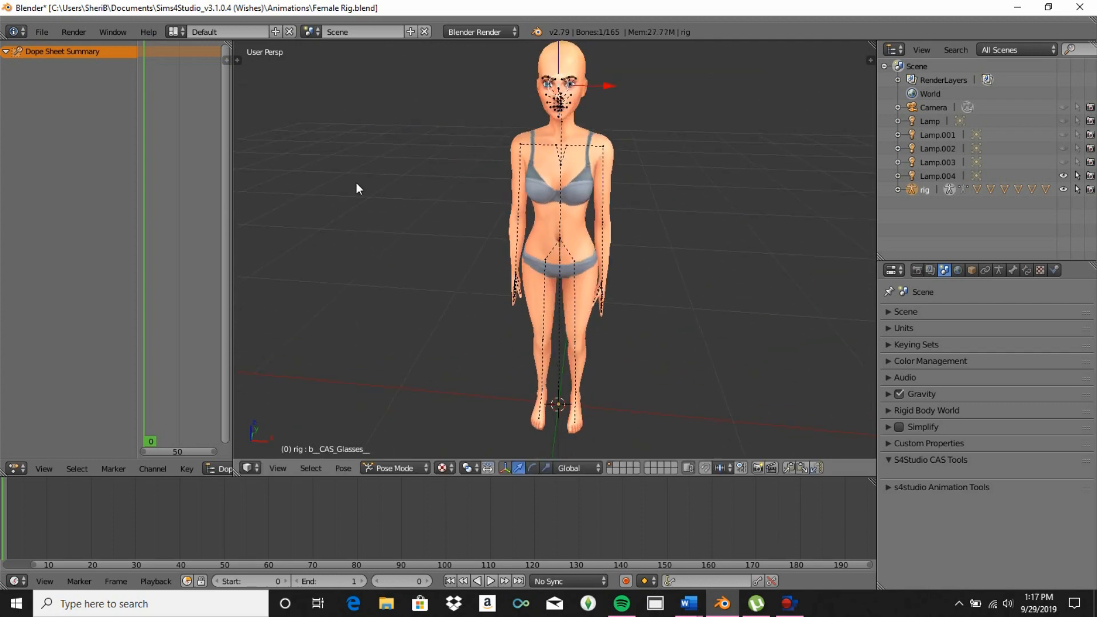
key(a)
key(a)
key(i)
click(600, 172)
Select b__Head__ and a mouth bone on the model to match them with their Dope Sheet channels.
mouse_move(382, 139)
middle_down()
mouse_move(457, 139)
mouse_move(400, 139)
middle_up()
scroll(457, 139, up, 1)
right_click(563, 66)
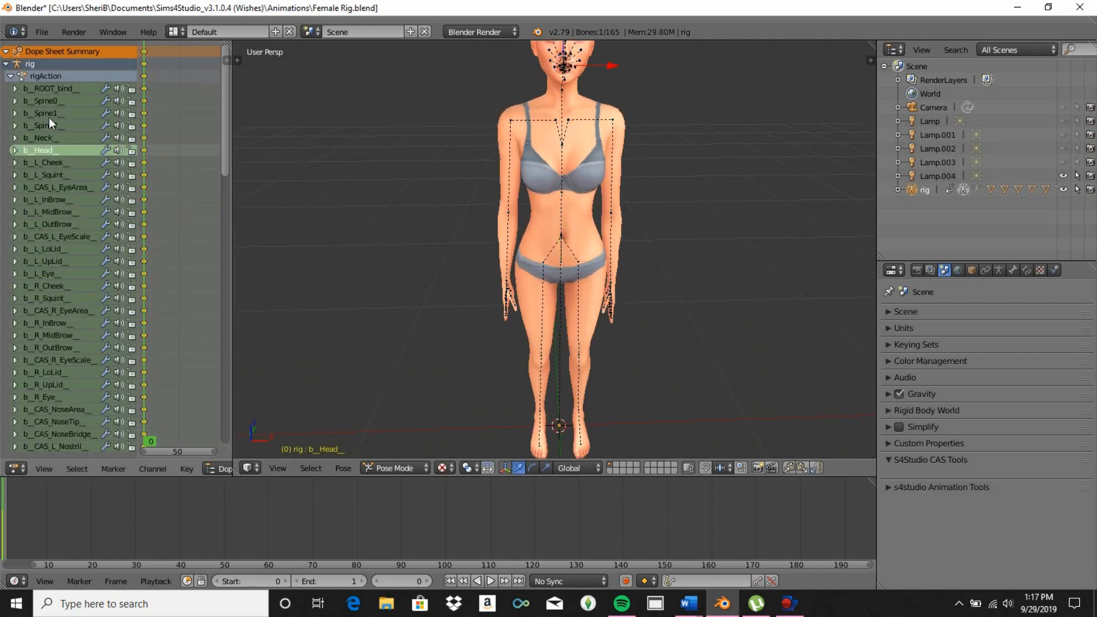
right_click(576, 67)
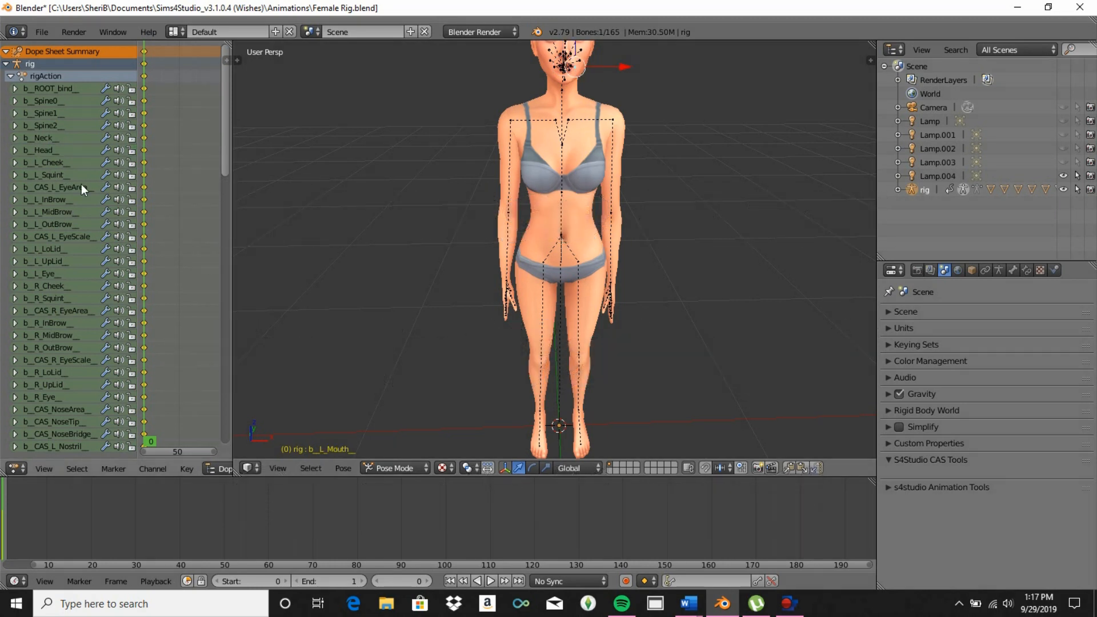
Select the b__UpLip__ bone through its Dope Sheet channel and try to rotate the upper lip.
scroll(74, 318, down, 5)
click(50, 408)
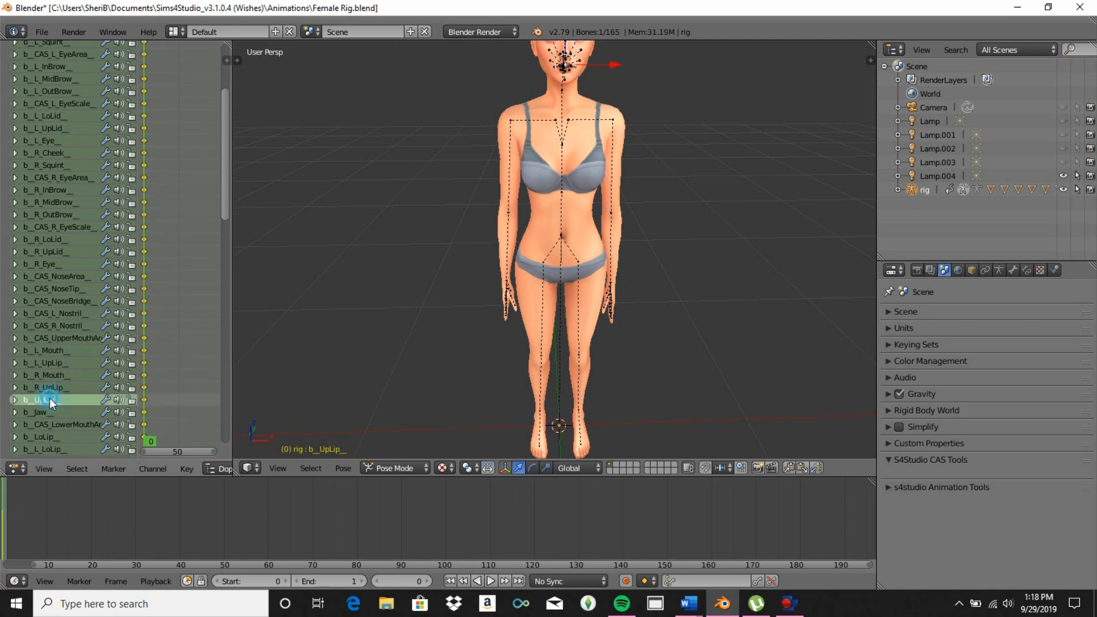
scroll(400, 199, down, 2)
key(r)
middle_drag(400, 199, 469, 193)
key(Escape)
scroll(677, 153, up, 3)
key(r)
key(Escape)
key(KP_1)
Select the b__L_UpLid__ bone through its Dope Sheet channel and rotate the left upper eyelid.
click(54, 128)
key(r)
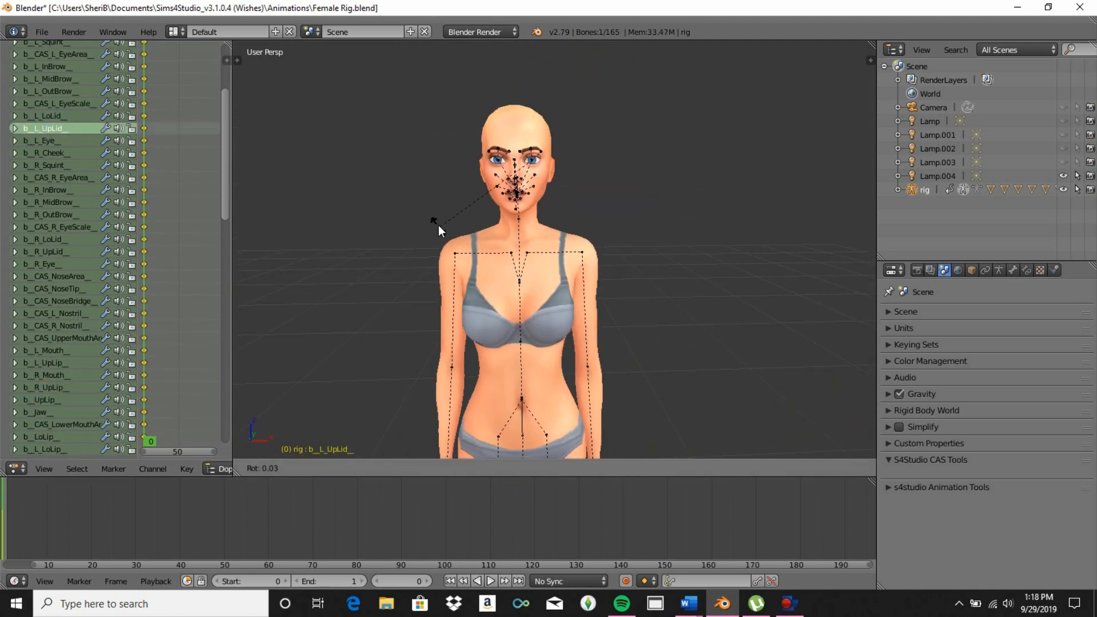
click(410, 155)
scroll(638, 338, down, 2)
Reselect all bones and insert a LocRot keyframe for the adjusted face at frame 0.
key(a)
key(a)
key(i)
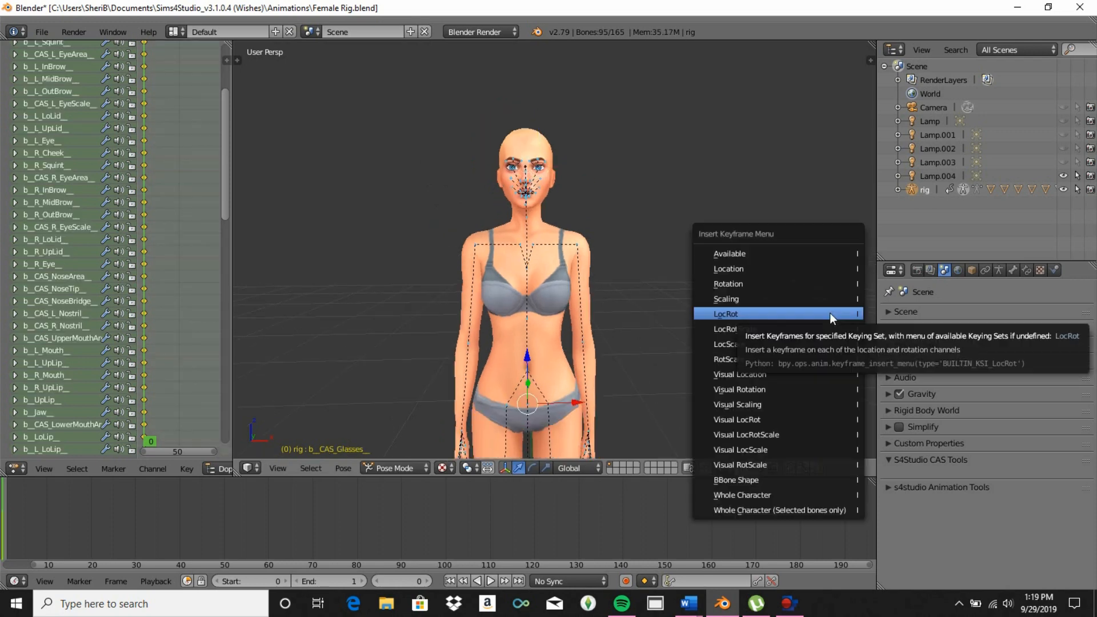
click(830, 319)
Go to frame 60 and move the whole rig up along the Z axis so it floats above the ground.
scroll(830, 318, down, 4)
click(270, 517)
scroll(666, 422, down, 1)
key(g)
key(z)
click(628, 285)
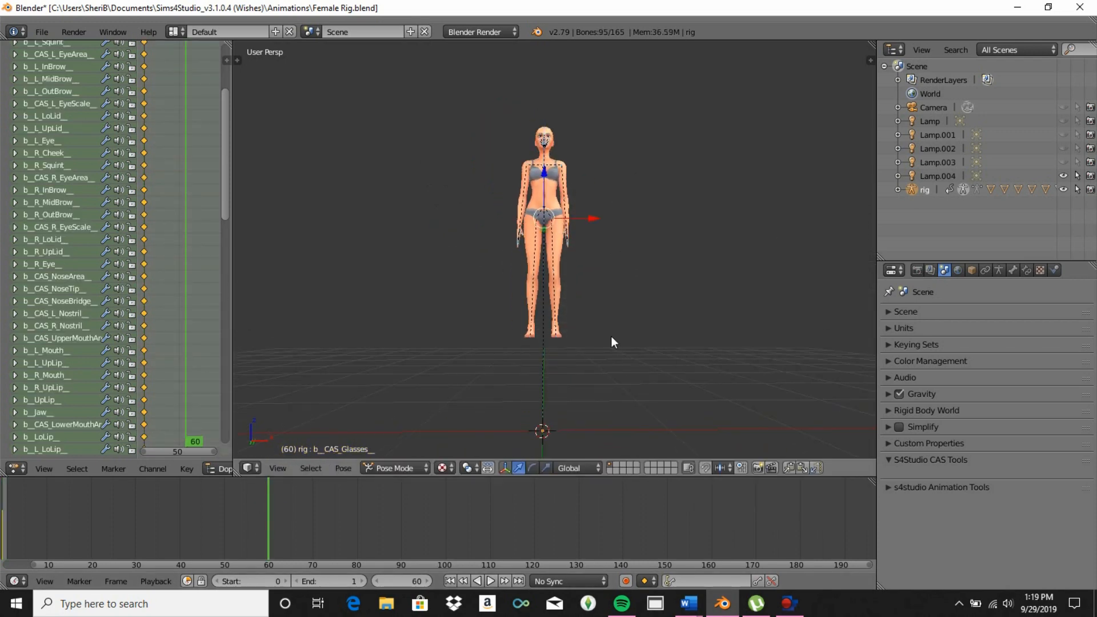
Rotate the right and left foot bones so the toes point downward.
right_click(523, 334)
middle_drag(475, 336, 842, 327)
scroll(842, 326, up, 3)
right_click(512, 396)
mouse_move(403, 376)
middle_down()
mouse_move(544, 378)
mouse_move(407, 362)
middle_up()
key(r)
click(472, 390)
middle_drag(472, 390, 743, 386)
right_click(593, 392)
key(r)
middle_drag(760, 320, 627, 289)
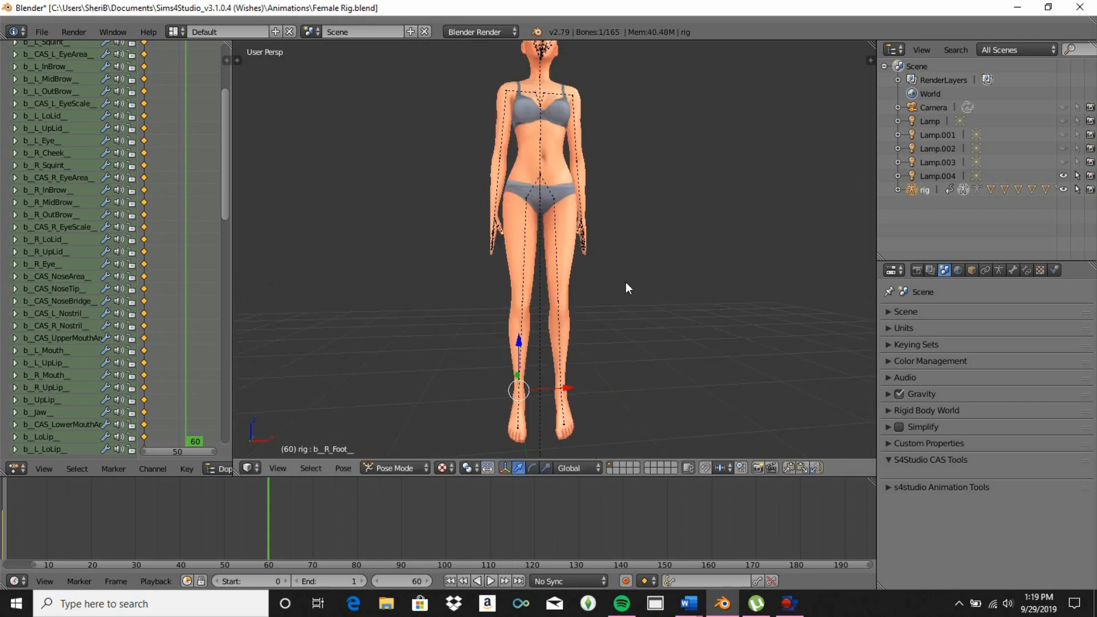
Rotate the right and left thigh bones inward to bring the legs together.
right_click(526, 274)
key(r)
click(529, 335)
right_click(555, 274)
key(r)
click(542, 431)
Pick the bones around the hands and rotate the hand to adjust how it hangs beside the thigh.
middle_drag(543, 286, 534, 323)
right_click(565, 262)
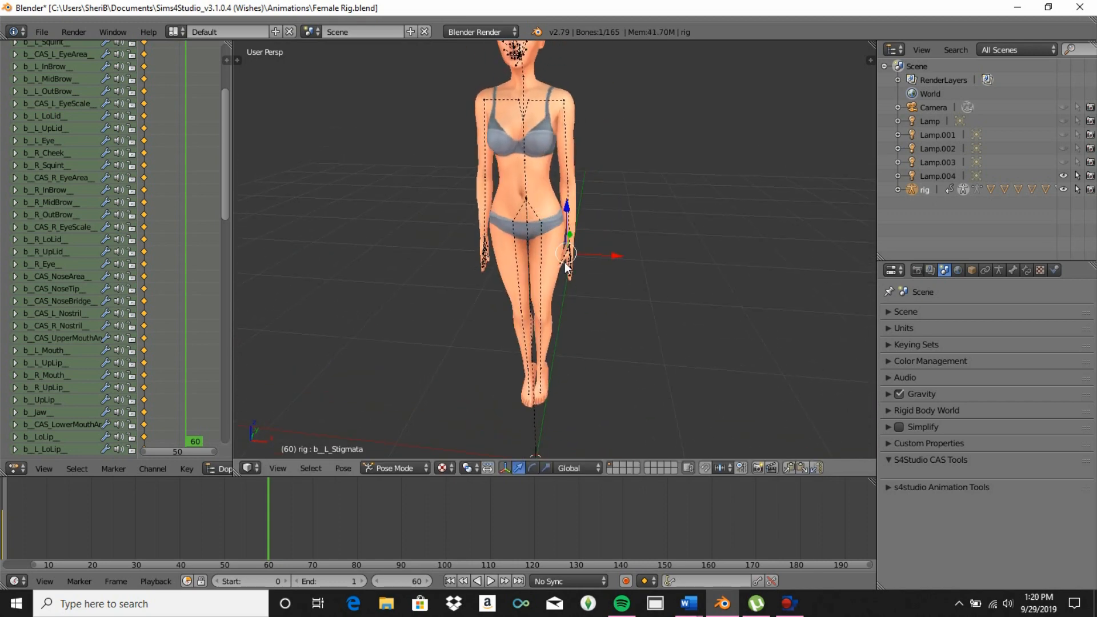
right_click(564, 263)
right_click(496, 251)
key(r)
click(514, 285)
View the rig from the side and rotate the b__Head__ bone to tilt the face downward.
middle_drag(721, 265, 572, 263)
right_click(464, 85)
key(r)
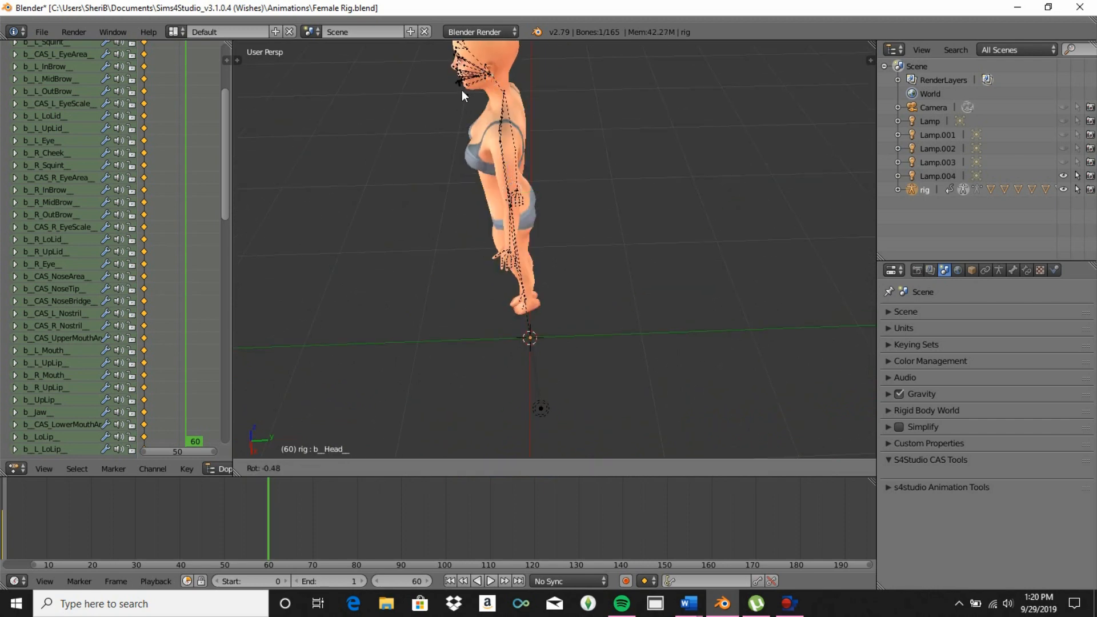
click(462, 90)
key(r)
click(394, 176)
Rotate the b__Neck__ bone forward so the head droops toward the chest.
middle_drag(509, 97, 512, 83)
right_click(513, 84)
middle_drag(468, 123, 465, 92)
key(r)
click(472, 103)
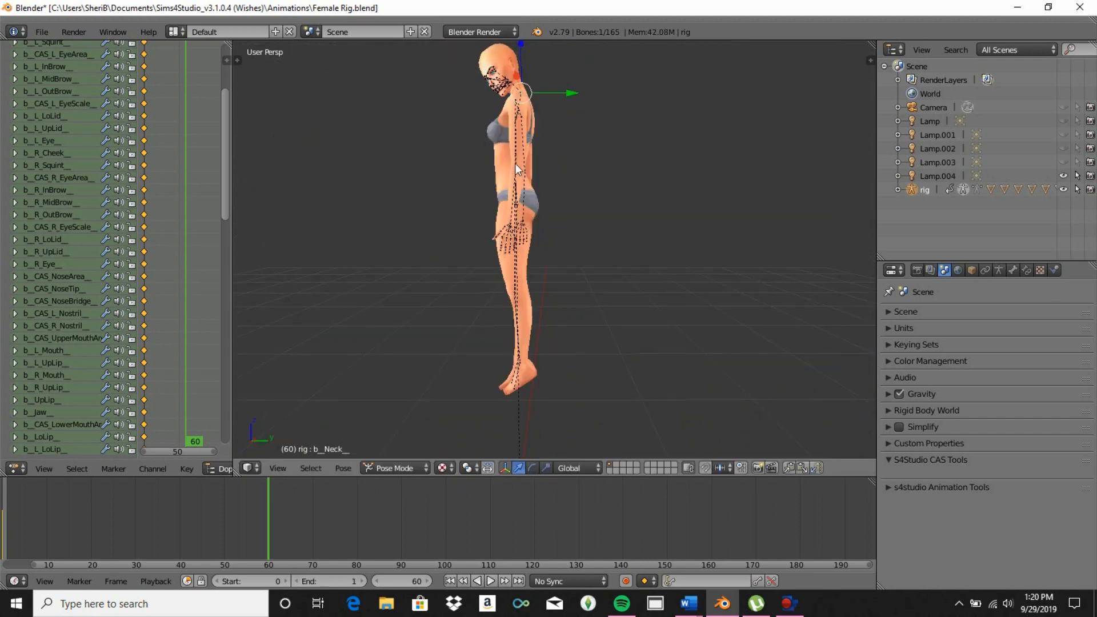
Rotate the spine bones, including b__Spine1__, so the upper body leans forward.
right_click(516, 164)
key(r)
click(436, 153)
right_click(536, 178)
mouse_move(629, 155)
middle_down()
mouse_move(536, 179)
mouse_move(635, 159)
middle_up()
key(r)
click(635, 160)
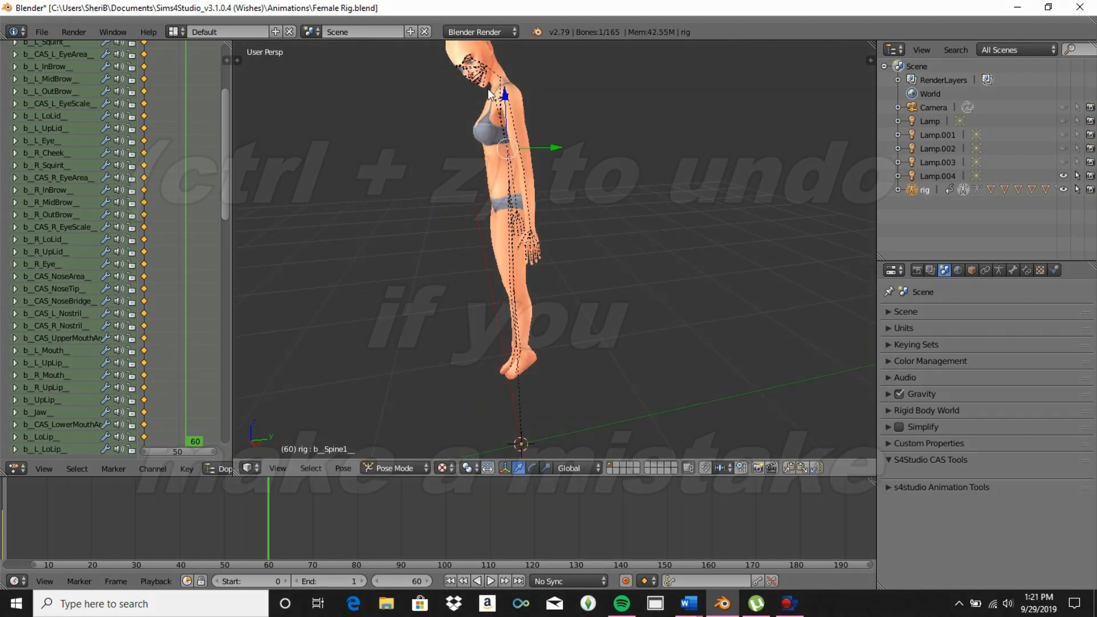
Rotate the bones around b__Neck__ to refine the droop of the head and upper chest.
right_click(582, 91)
middle_drag(651, 86, 366, 110)
key(r)
click(578, 227)
middle_drag(578, 228, 540, 363)
right_click(516, 116)
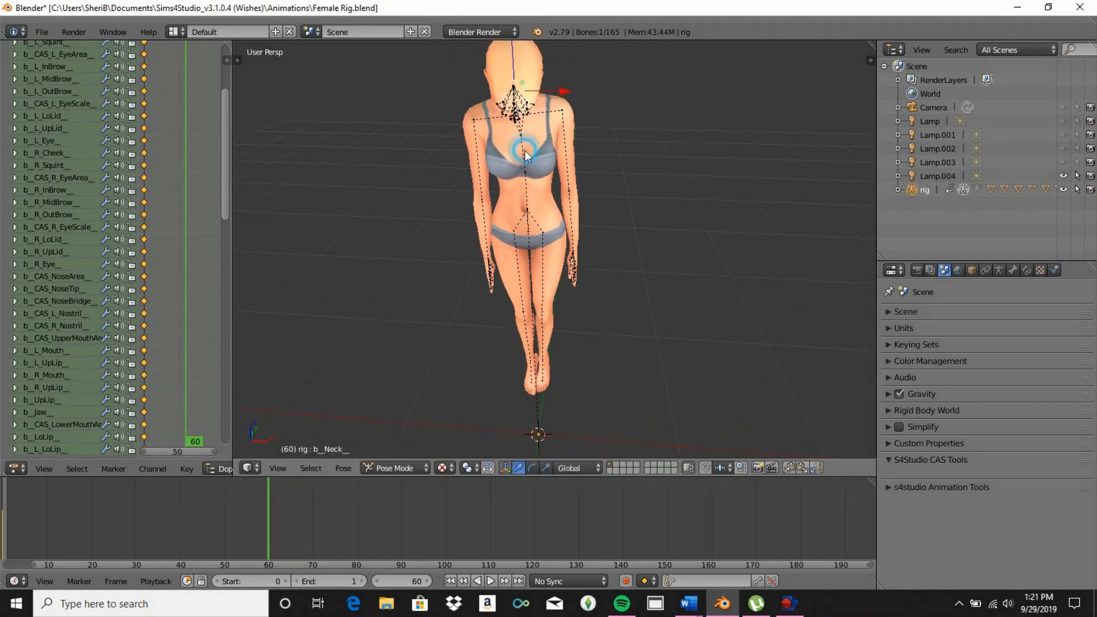
Select every bone of the rig and insert a keyframe for the drooped pose at frame 60.
middle_drag(629, 342, 617, 257)
right_click(536, 96)
key(a)
key(a)
key(i)
click(735, 326)
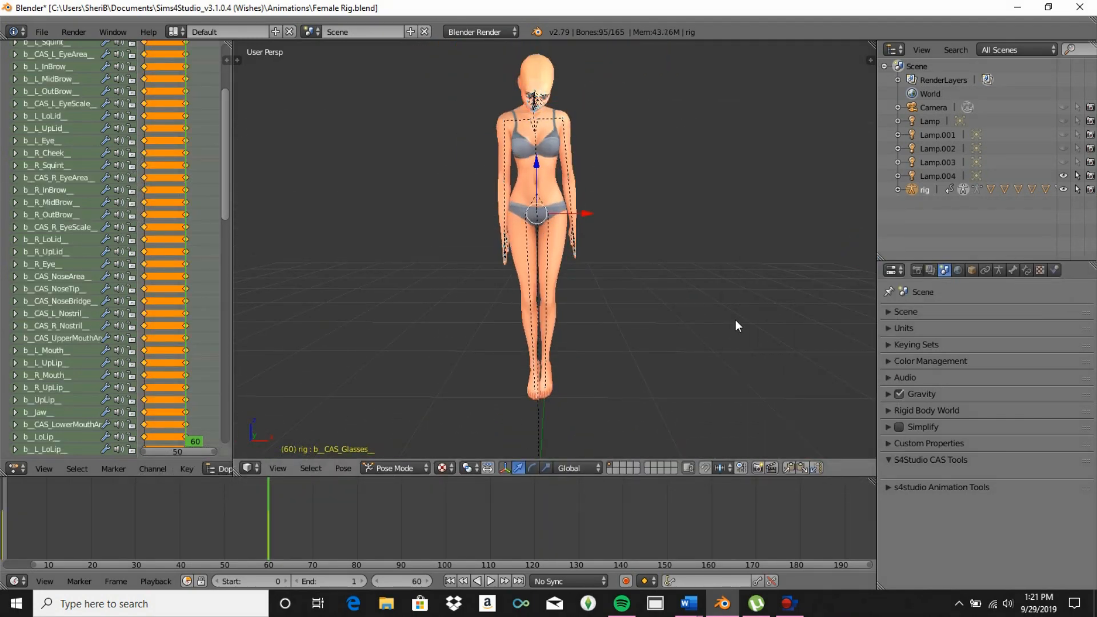
Rotate the arm bones, including b__R_UpperArm__, to adjust how the arms hang at the sides.
right_click(571, 248)
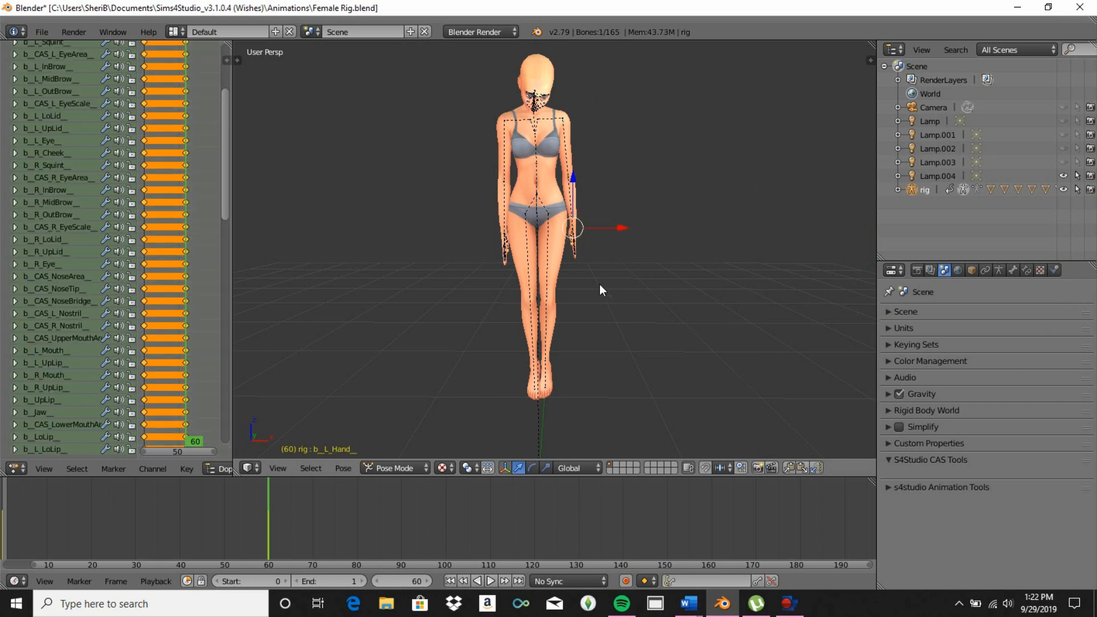
middle_drag(589, 279, 560, 211)
right_click(496, 236)
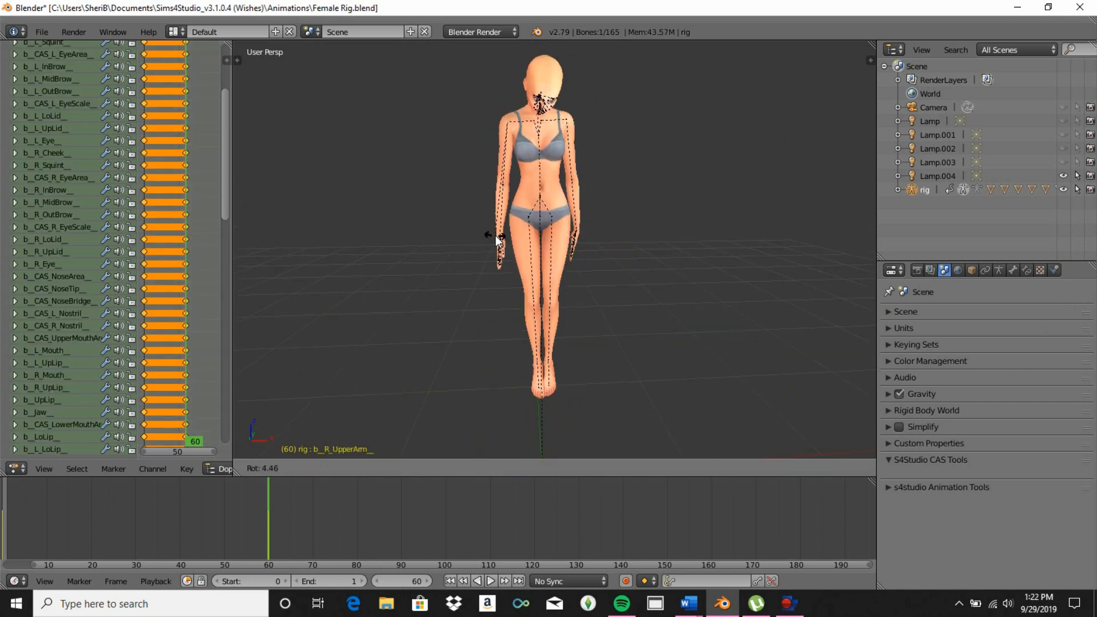
Rotate the left eyelid bones b__L_LoLid__ and b__L_UpLid__ to close the left eye.
right_click(538, 102)
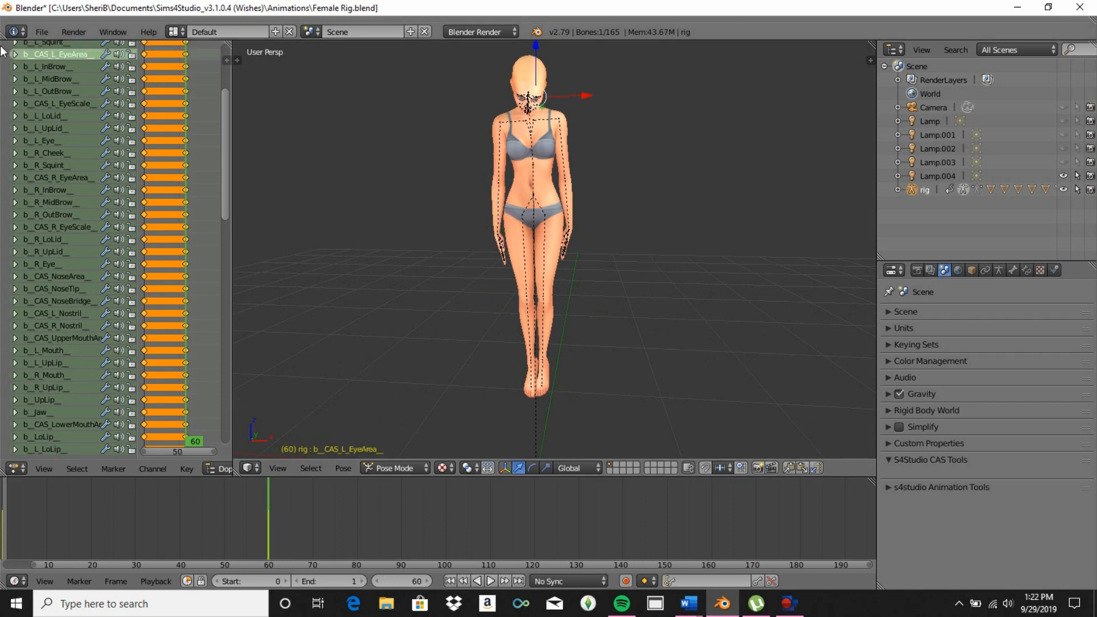
scroll(649, 176, up, 2)
mouse_move(649, 176)
middle_down()
mouse_move(656, 260)
mouse_move(652, 177)
middle_up()
click(45, 115)
key(r)
key(r)
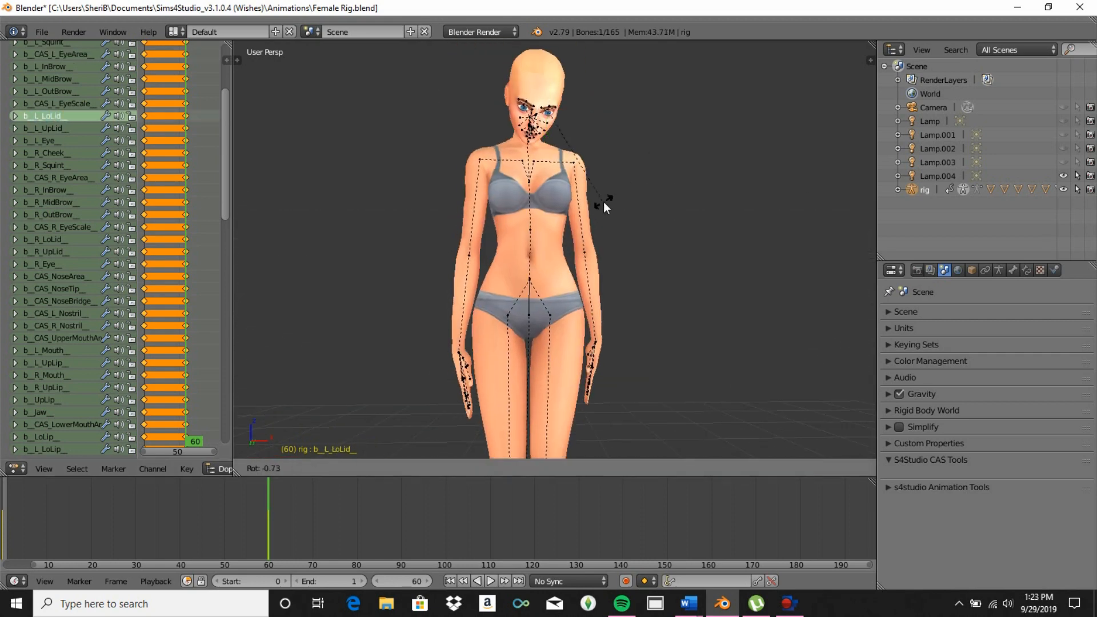
right_click(605, 204)
click(44, 128)
key(r)
key(r)
click(618, 211)
Rotate the b__R_UpLid__ bone to close the right eye.
click(50, 251)
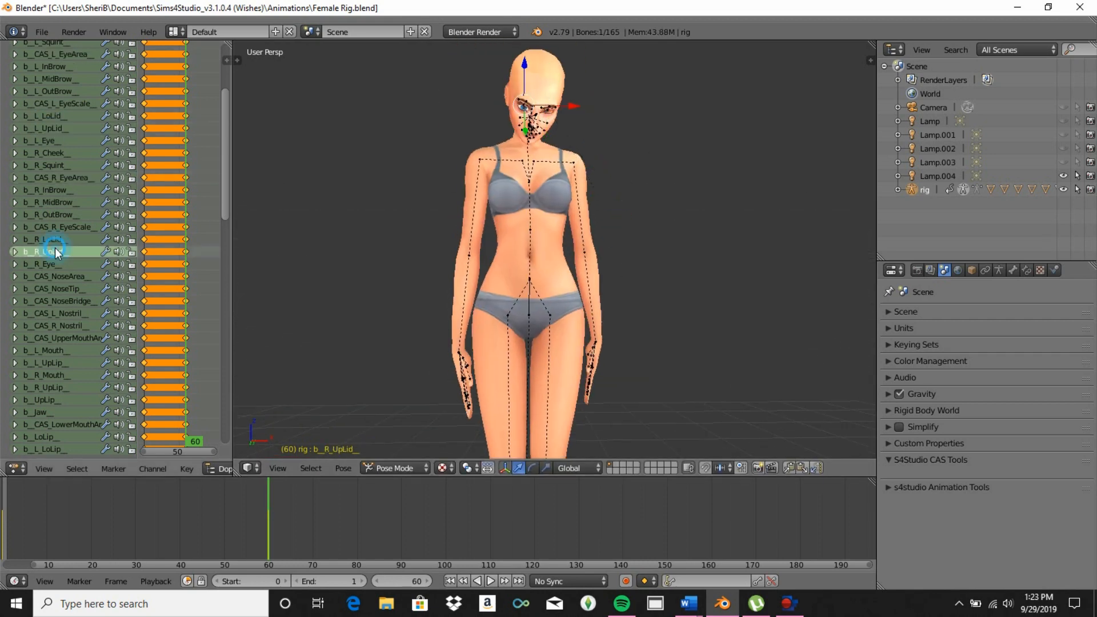
key(r)
key(r)
click(314, 176)
Select all bones and keyframe the closed-eye pose at frame 60.
middle_drag(288, 164, 444, 116)
scroll(280, 163, up, 2)
right_click(479, 100)
key(a)
key(a)
key(i)
click(698, 178)
Set the end frame to 64 and play the animation from the start with the whole figure in view.
scroll(686, 268, down, 8)
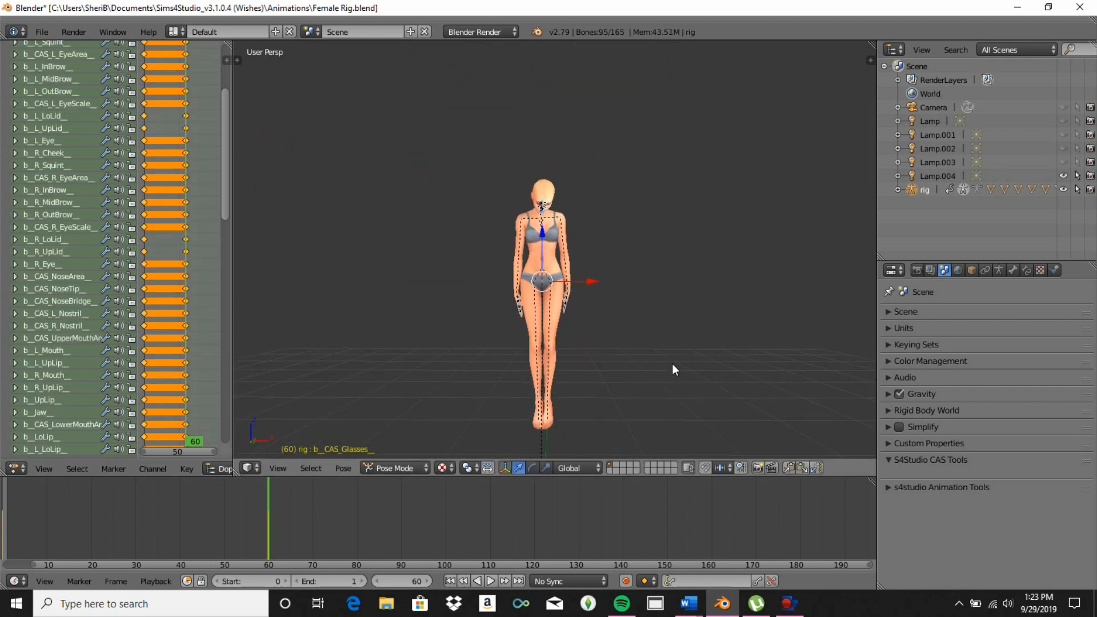
shift+middle_drag(588, 380, 588, 444)
key(shift+Left)
click(490, 581)
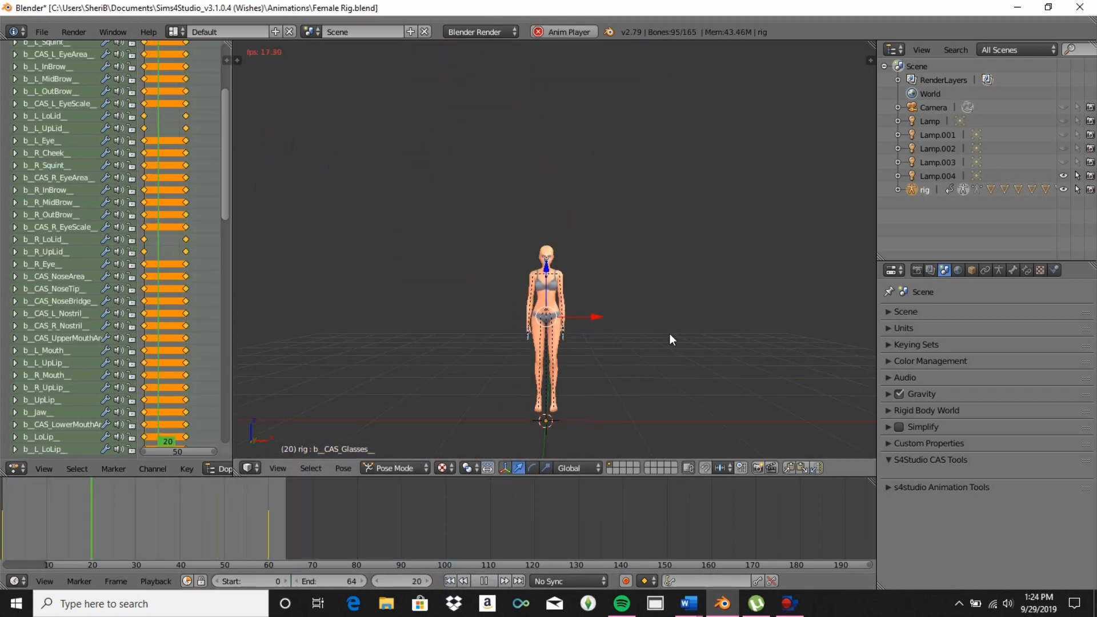
Return to frame 60 and copy the pose of all bones.
click(270, 543)
scroll(555, 257, up, 6)
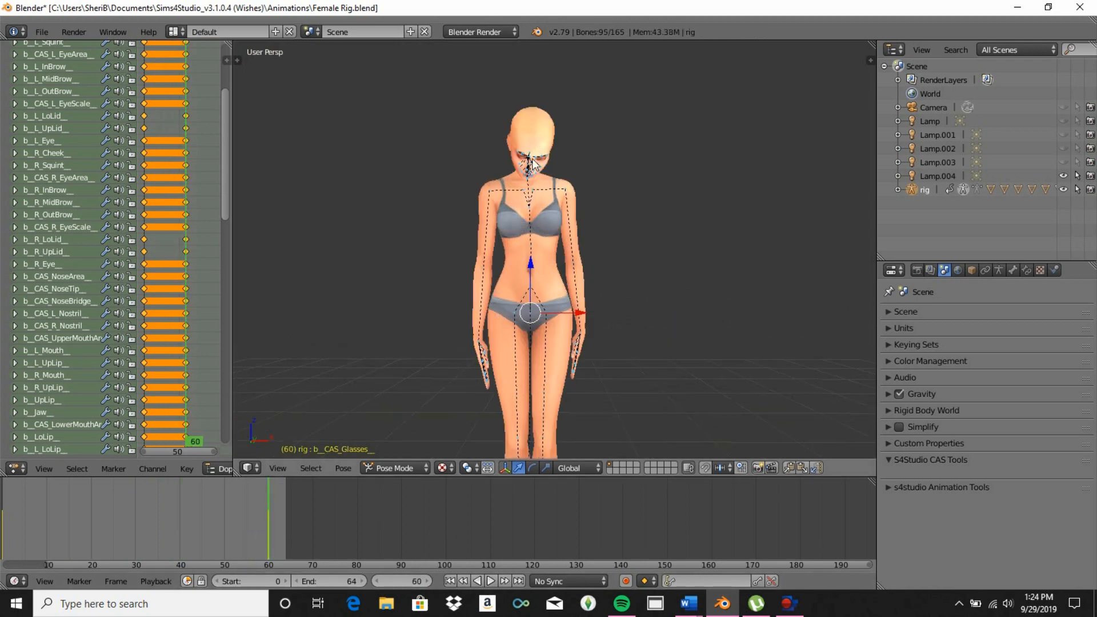
key(ctrl+c)
Save the file in the Animations folder as Levitate Sleep Animation.blend.
click(43, 33)
click(72, 146)
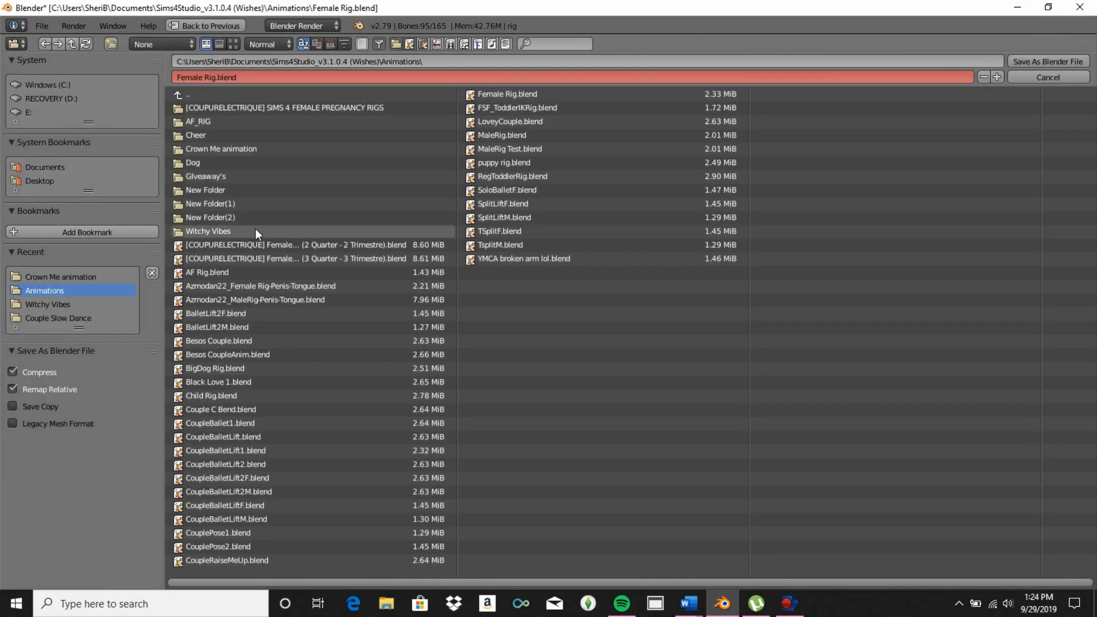
key(Return)
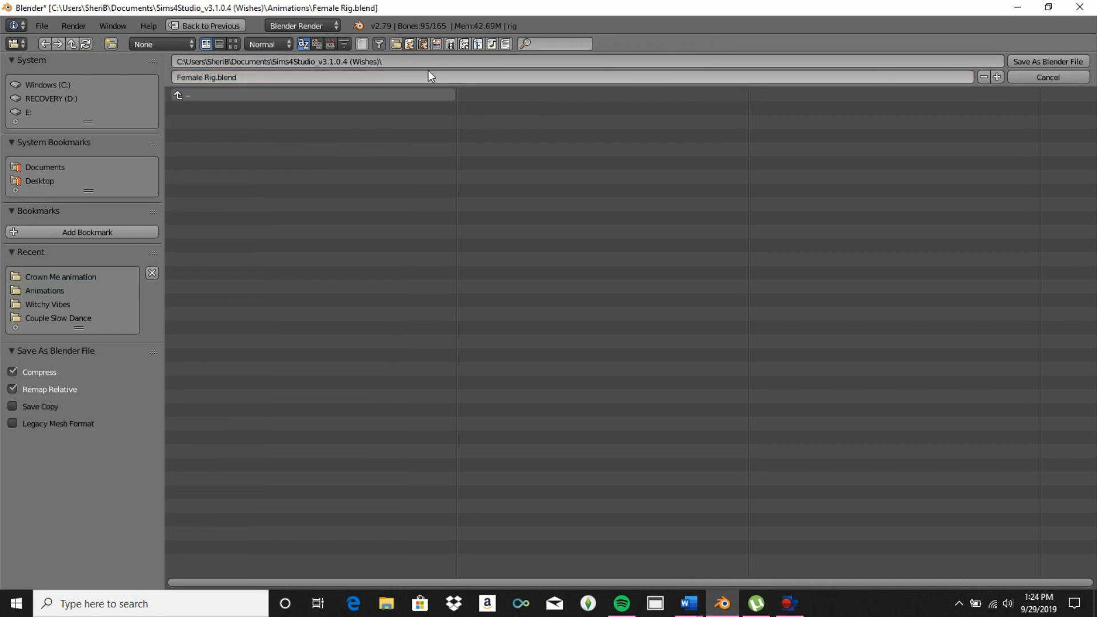
click(181, 94)
click(44, 290)
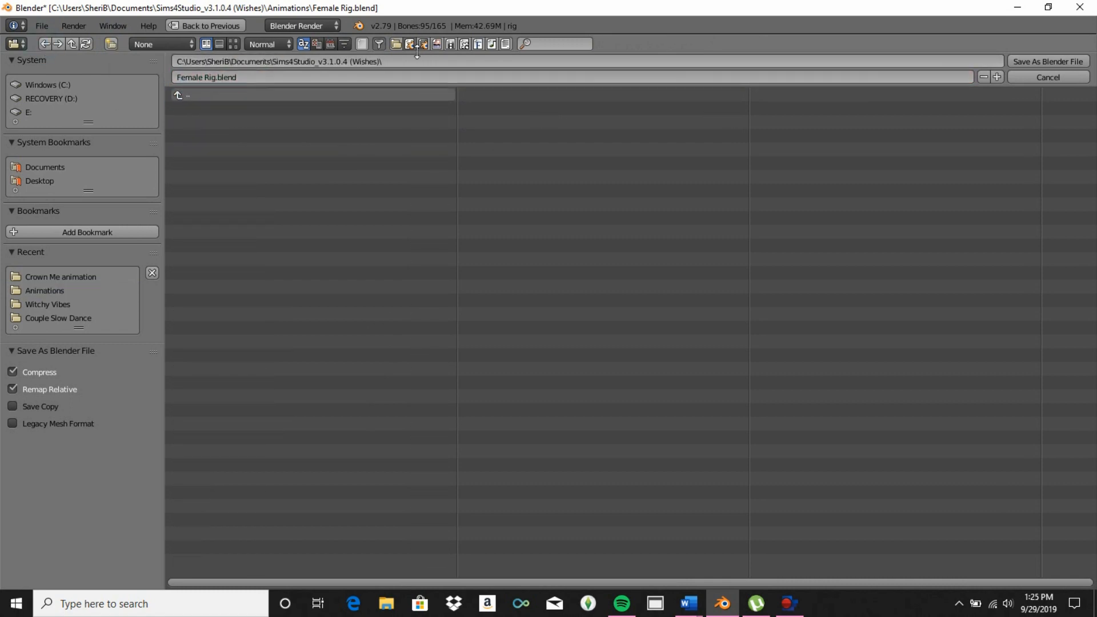
click(442, 79)
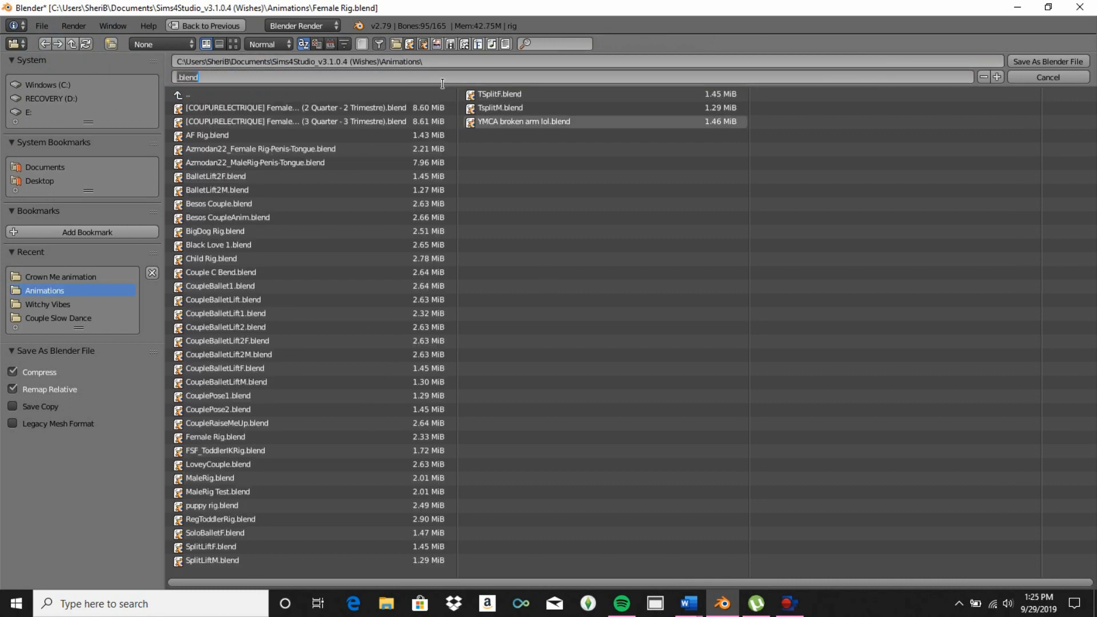
text(Levitate sleep Animation)
click(1038, 65)
click(1039, 64)
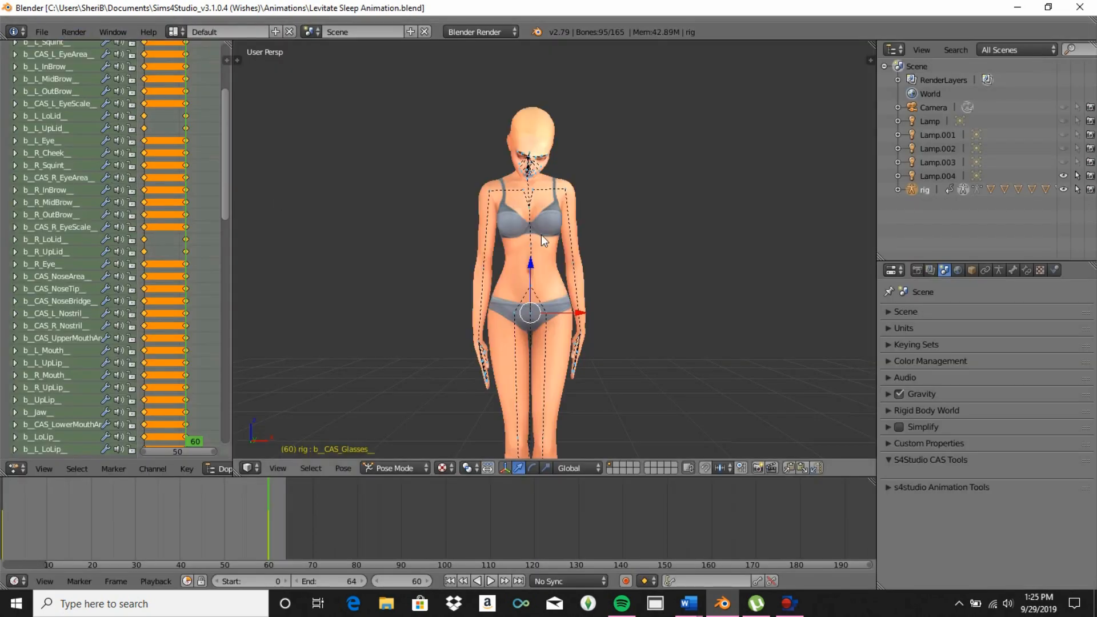
Reopen Female Rig.blend and paste the copied pose onto the rig at frame 0.
click(42, 32)
mouse_move(93, 77)
click(240, 89)
scroll(589, 151, down, 2)
right_click(571, 77)
right_click(566, 73)
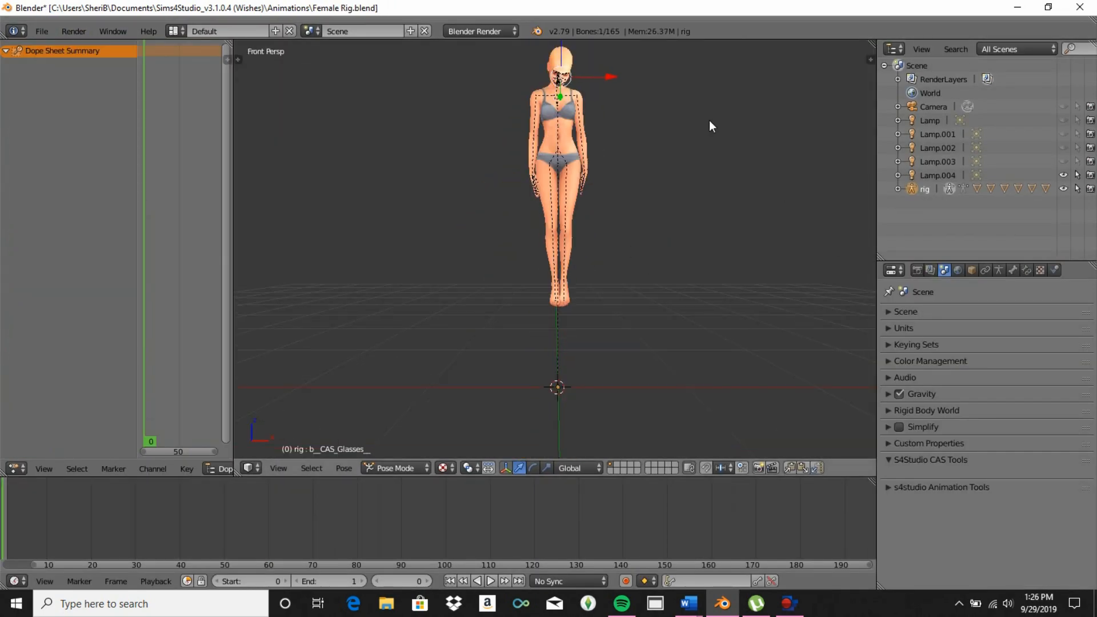
Select all bones and insert a keyframe for the pasted pose at frame 0.
key(a)
key(a)
key(i)
click(709, 120)
Save the posed rig in the Animations folder as Levitation Sleep Pose.blend.
click(41, 30)
click(57, 150)
click(356, 74)
text(Levitation Sleep Pose)
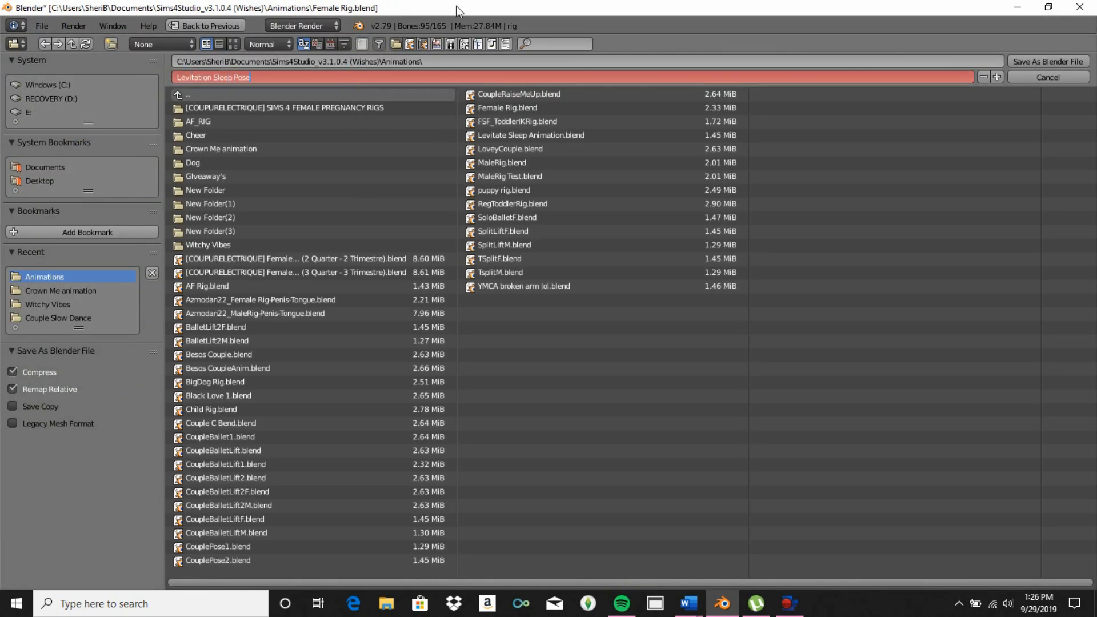
click(1052, 60)
click(1052, 59)
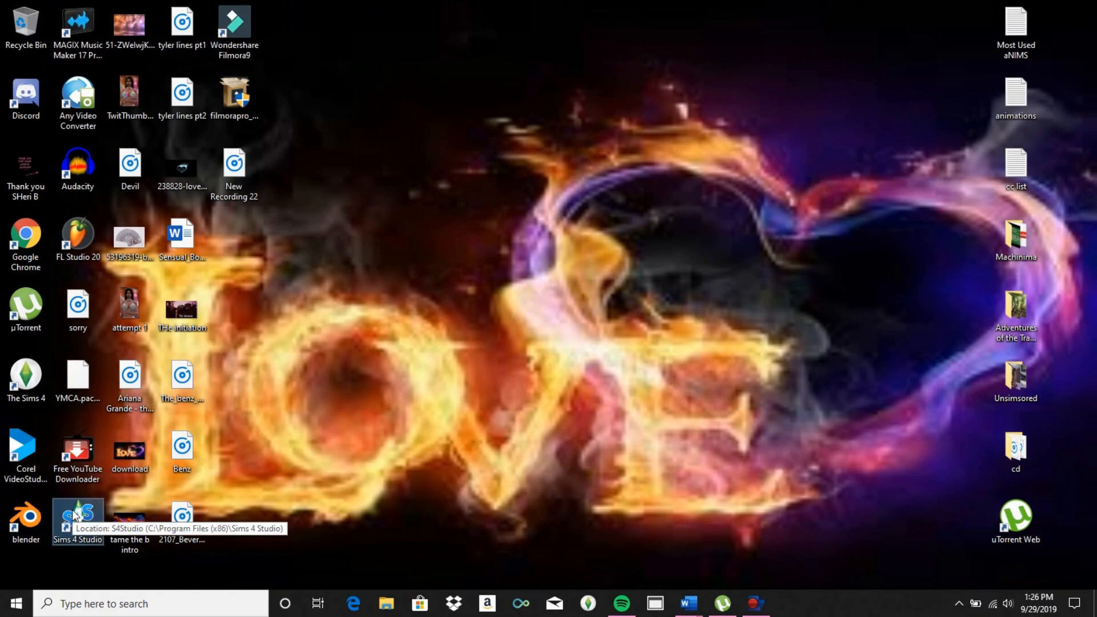
Open Sims 4 Studio and create a new animation clip pack on the Desktop named [SB] Levitate & Sleep.
double_click(78, 517)
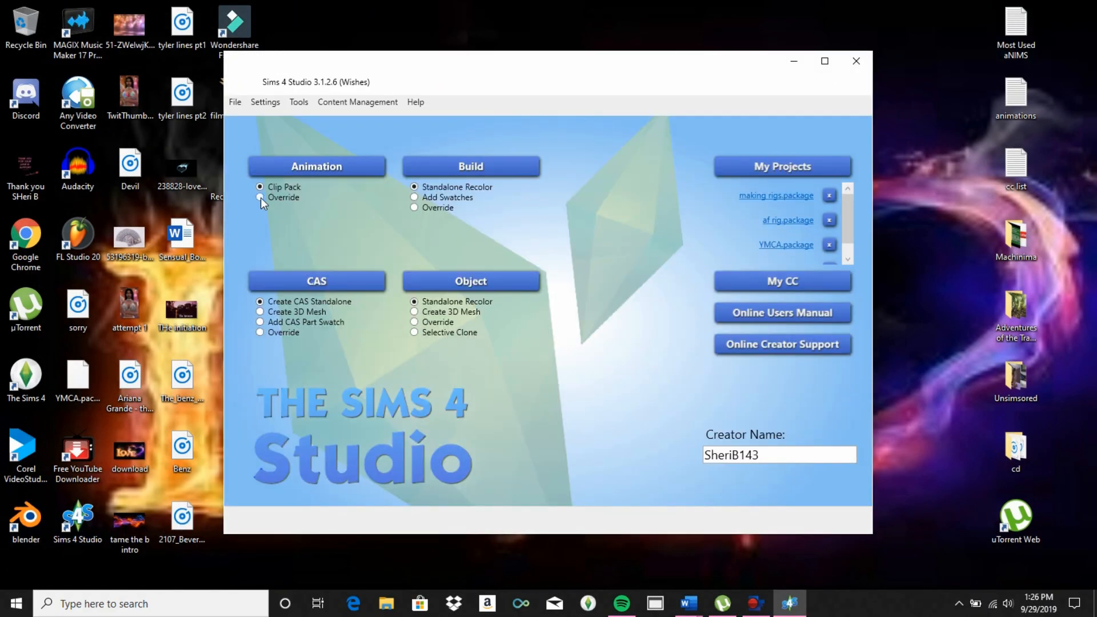
click(318, 164)
scroll(280, 239, down, 1)
scroll(280, 229, up, 3)
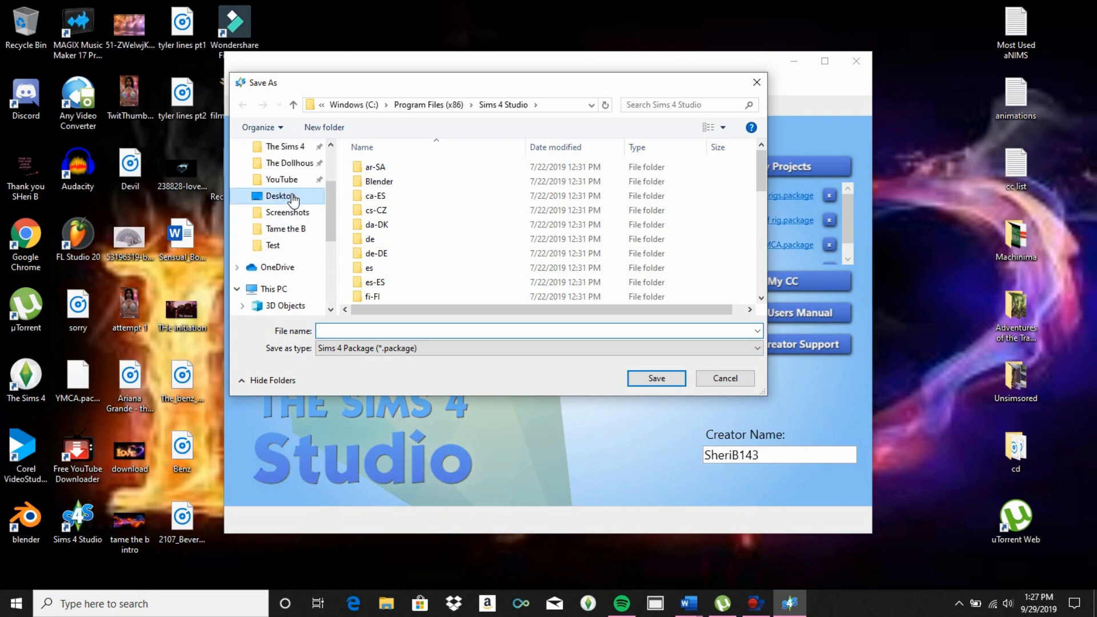
click(280, 196)
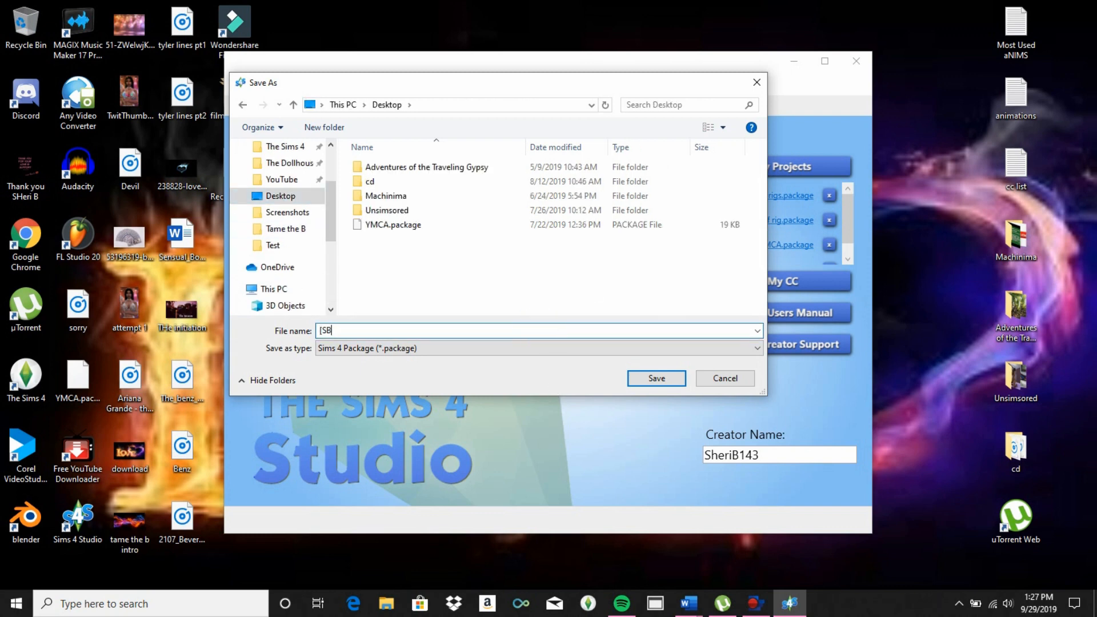
key(Return)
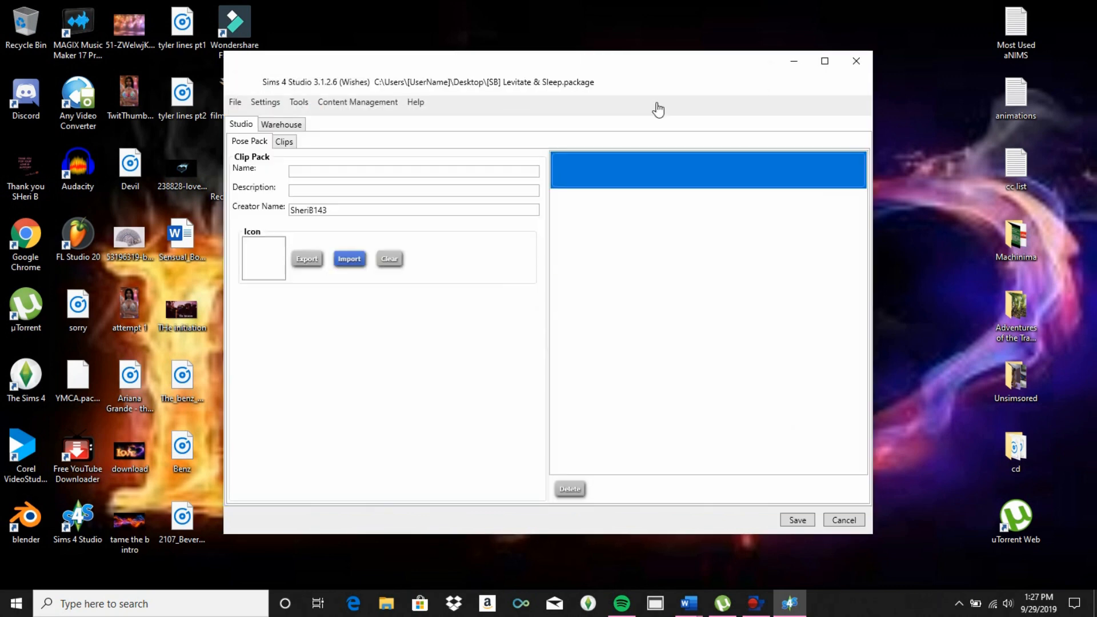
Name the clip pack [SB] Levitate & Sleep and enter Initiation 2 as its description.
text([SB] Sleep)
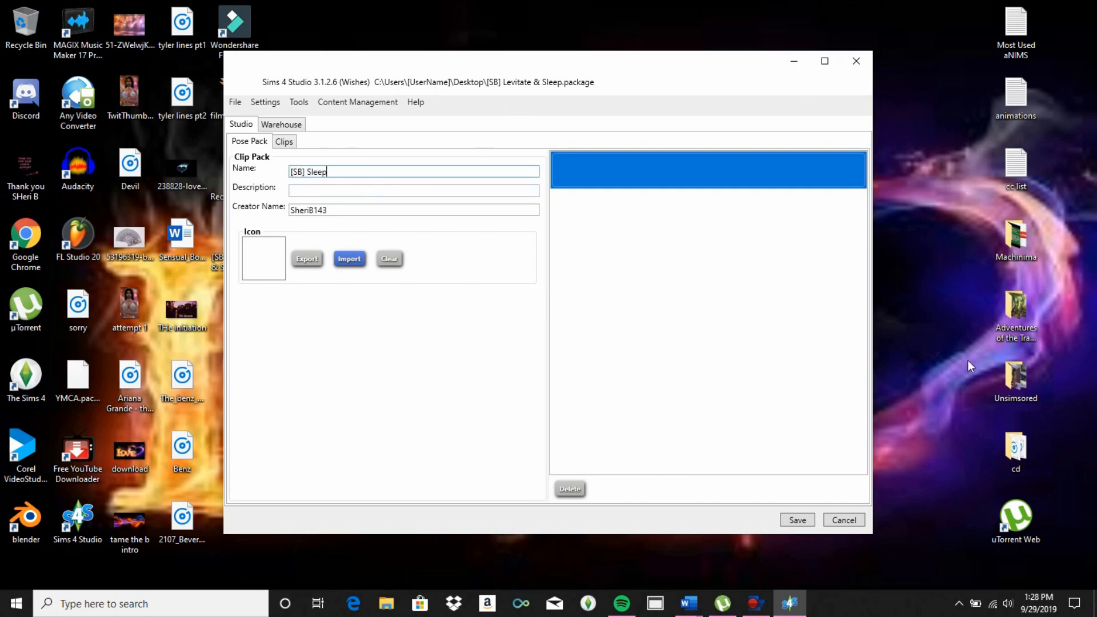
click(358, 193)
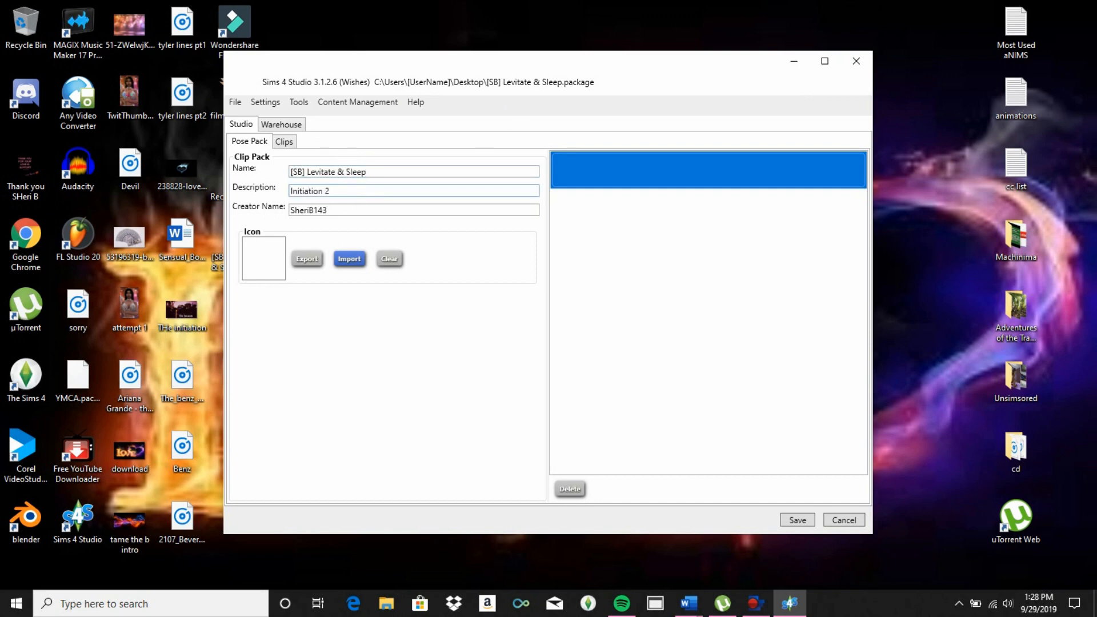
Import Levitate Sleep Animation.blend from the Animations folder into the first clip and name the clip Animation.
click(275, 144)
click(247, 343)
click(294, 189)
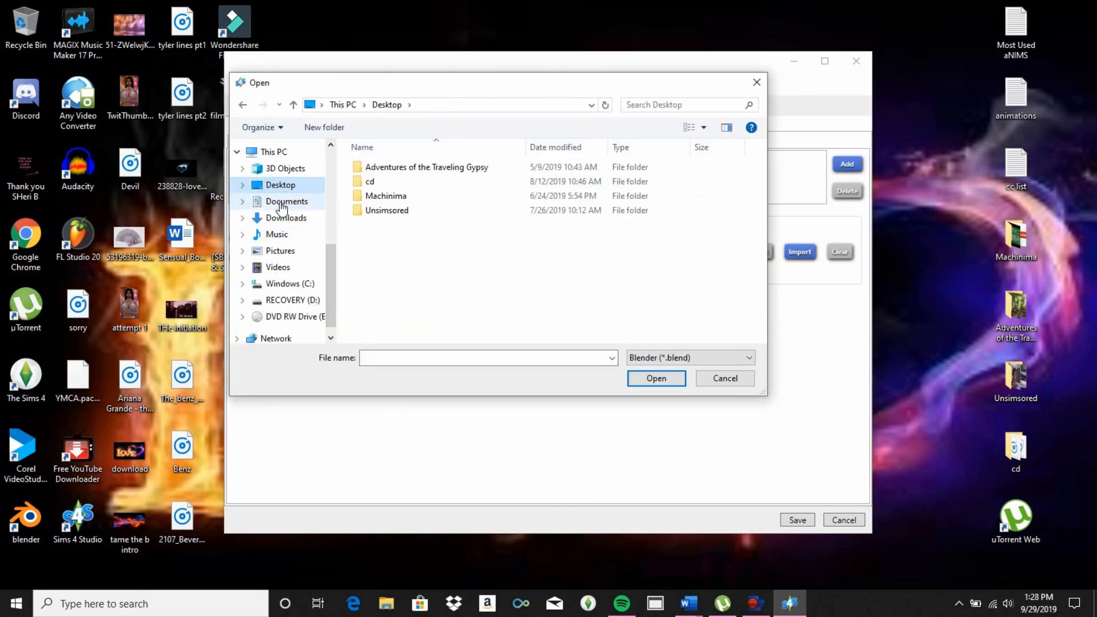
click(281, 205)
double_click(547, 188)
double_click(389, 182)
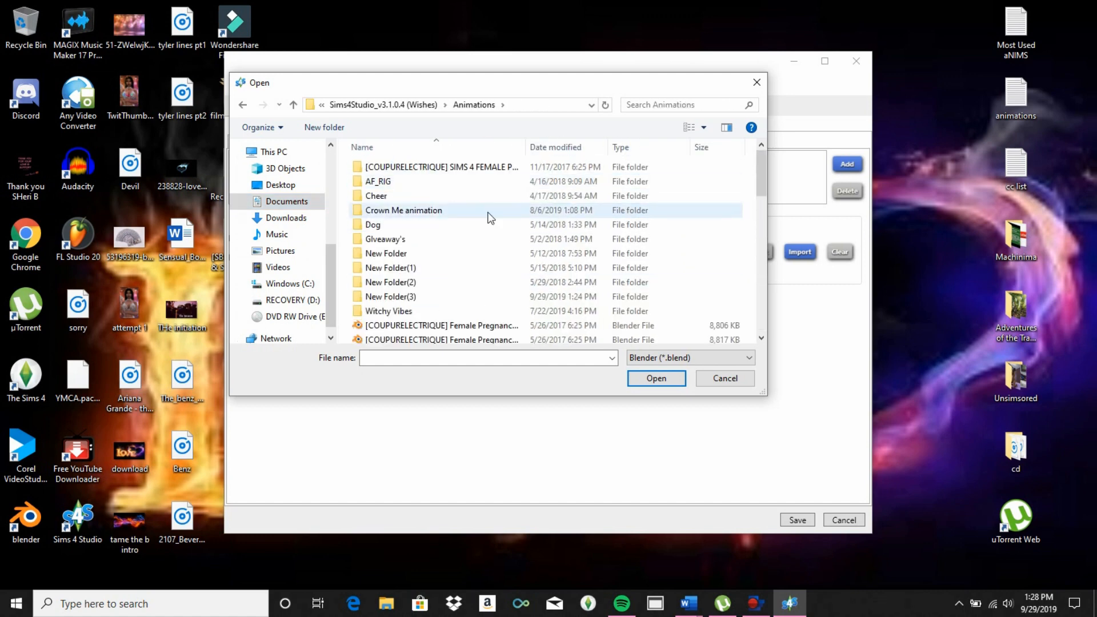
scroll(490, 218, down, 5)
double_click(490, 217)
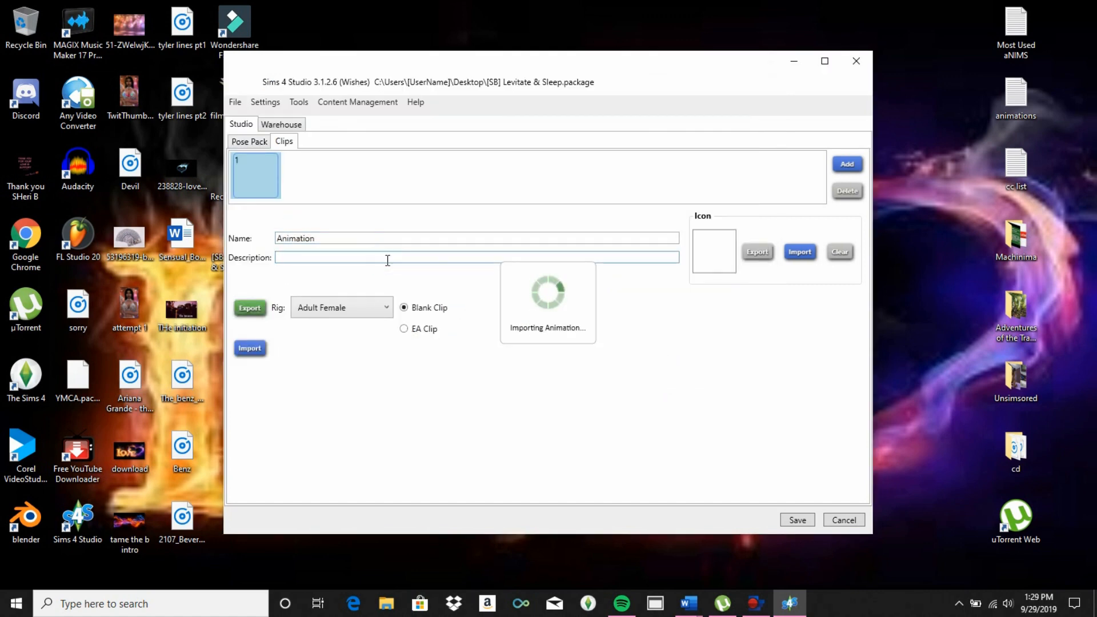
Add a second clip and import Levitation Sleep Pose.blend from the Animations folder into it.
click(249, 348)
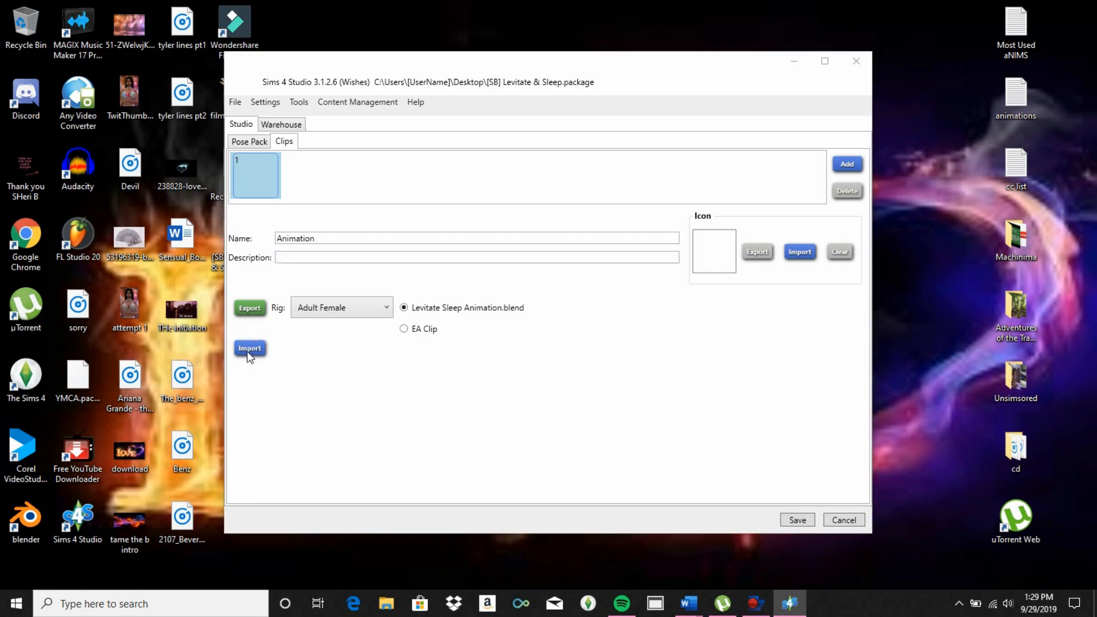
scroll(435, 251, down, 5)
double_click(400, 181)
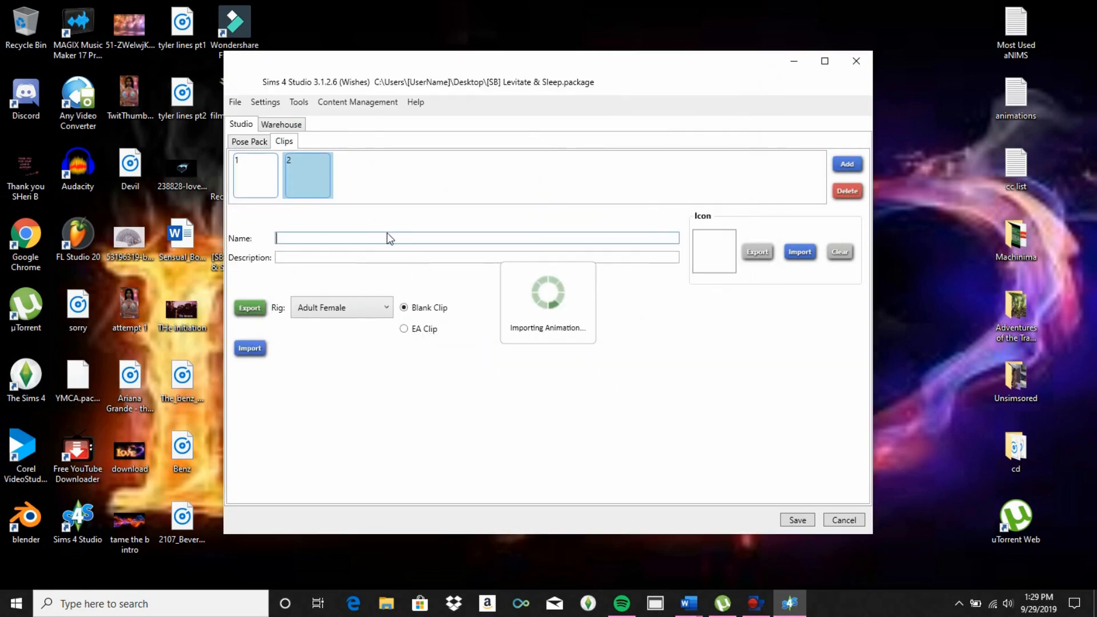